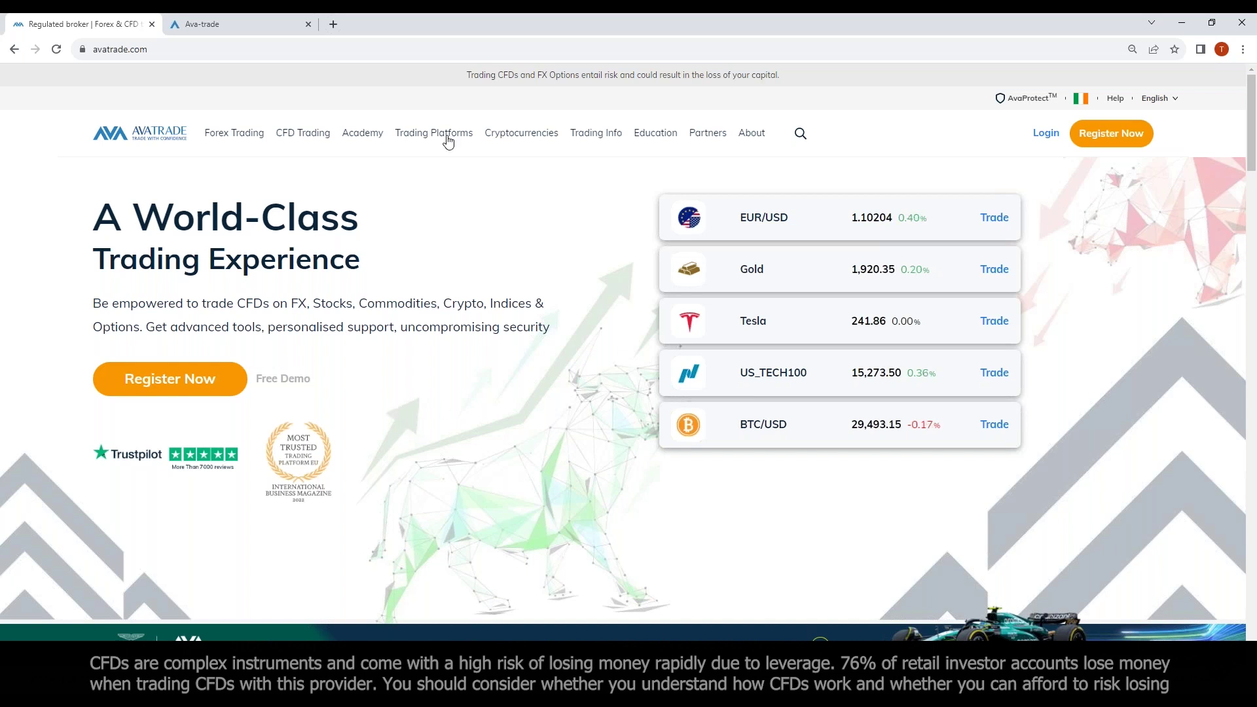
- Open the AvaTradeGO trading platform page on the AvaTrade site and look through its introduction and Unique Technology section
{"action": "mouse_move", "coordinate": [449, 142]}
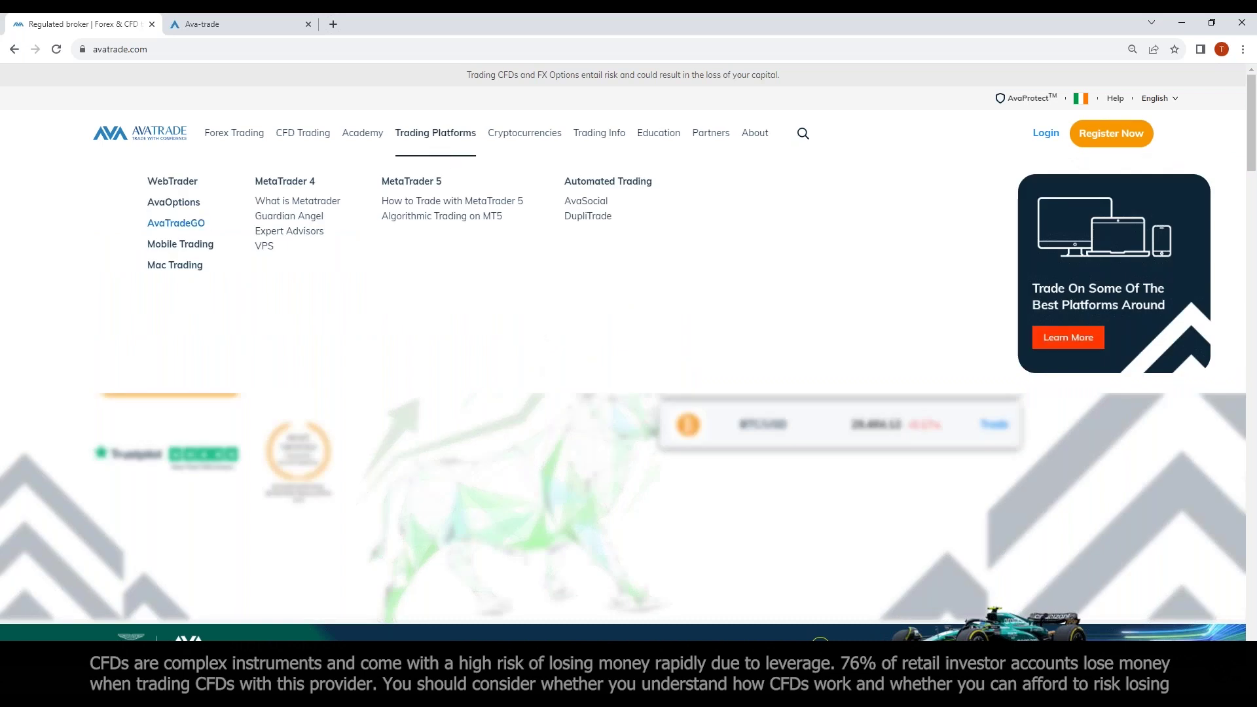
{"action": "left_click", "coordinate": [190, 225]}
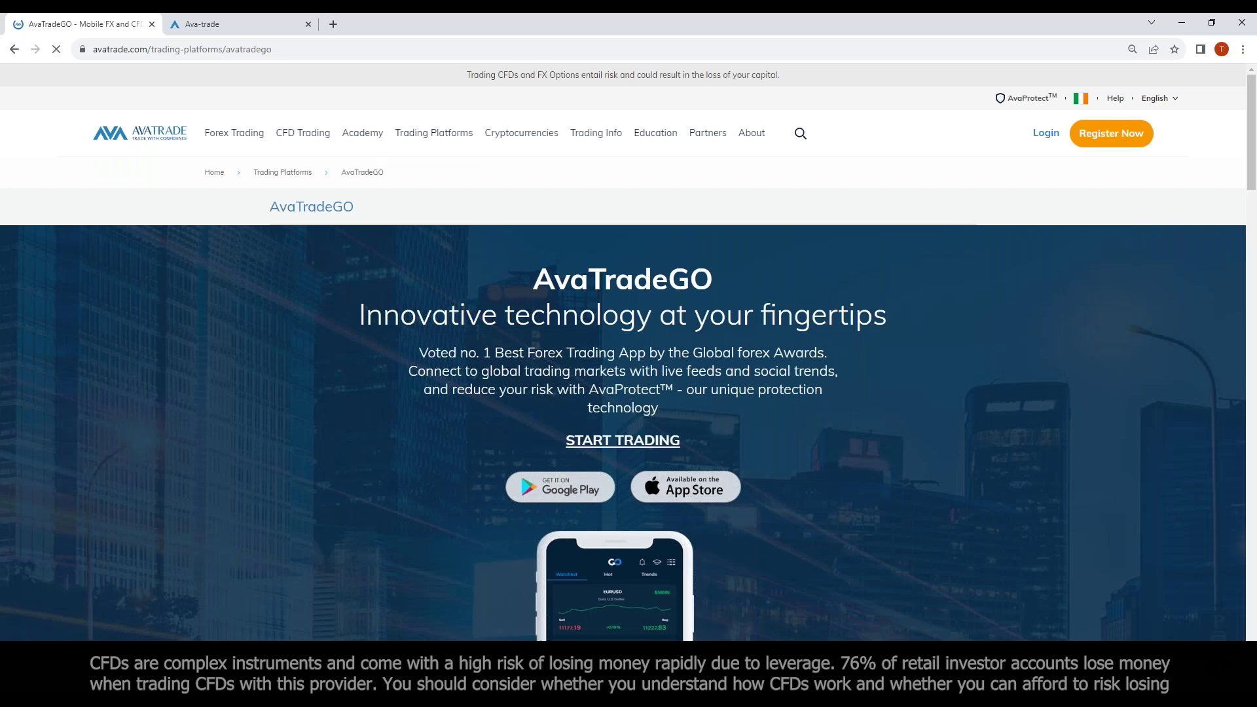
{"action": "scroll", "coordinate": [886, 512], "scroll_direction": "down", "scroll_amount": 5}
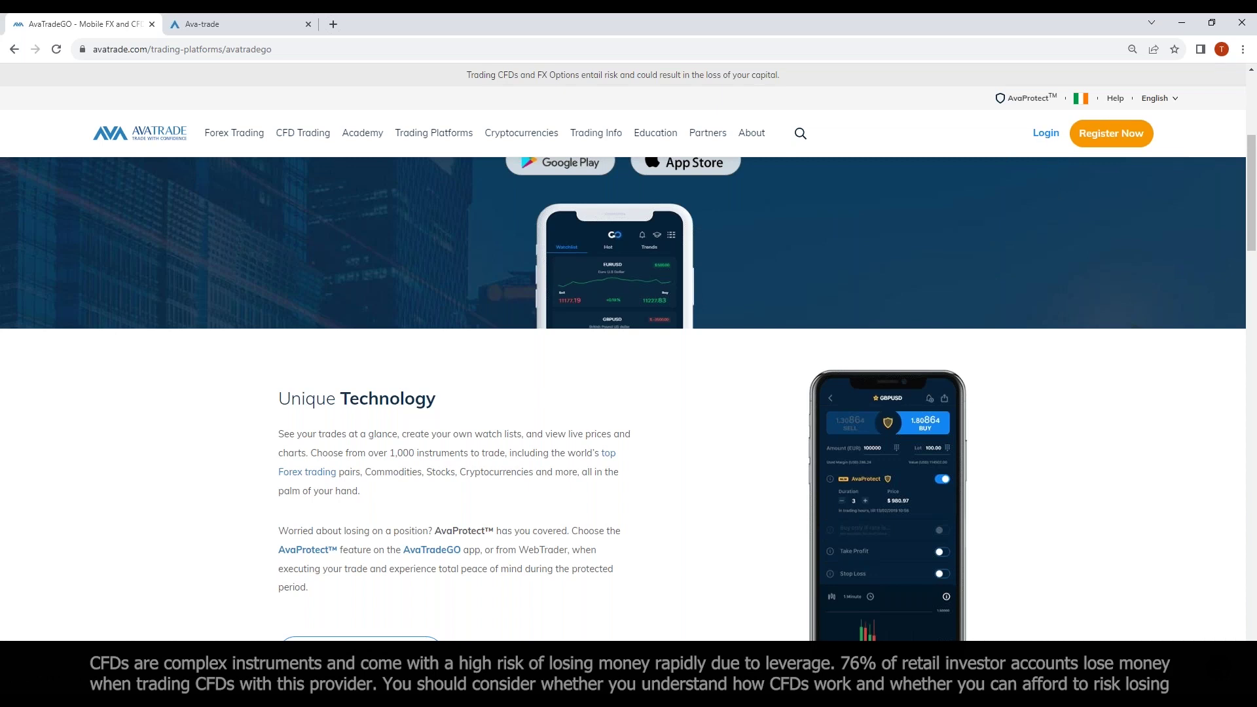
- Switch to the AvaTrade WebTrader, open the Economic Calendar and show the events for 10 August 2023
{"action": "left_click", "coordinate": [270, 26]}
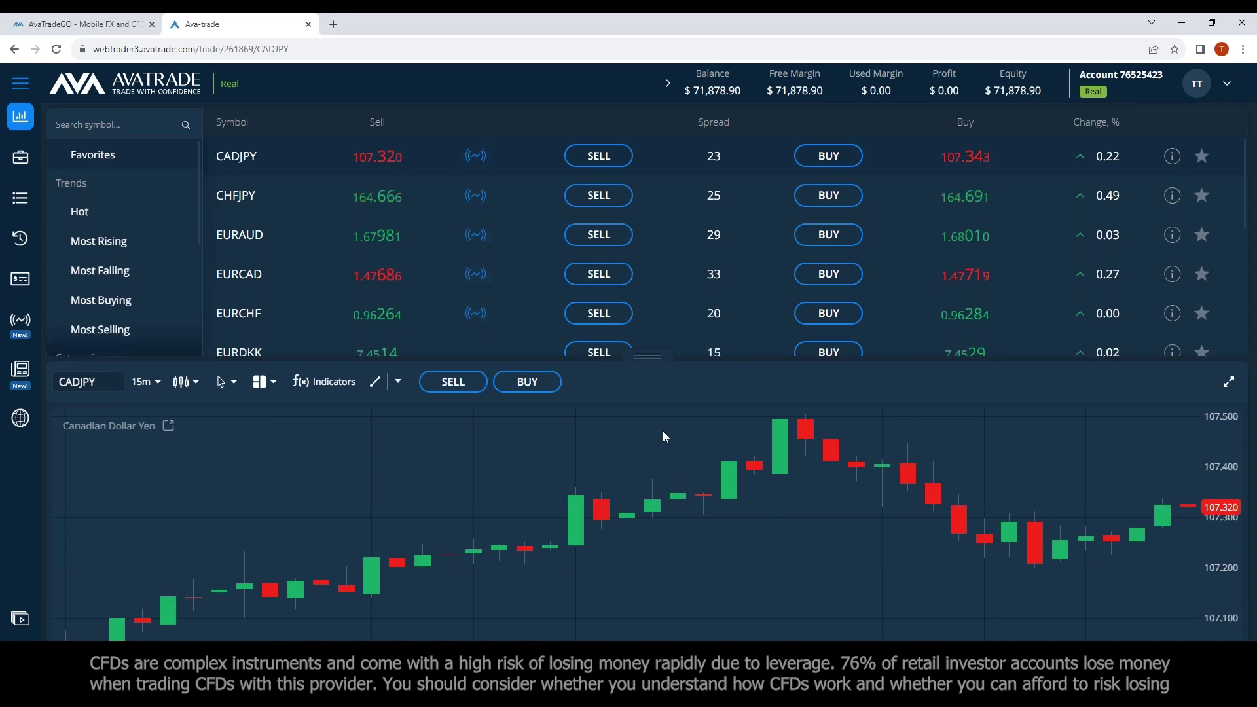
{"action": "left_click", "coordinate": [23, 422]}
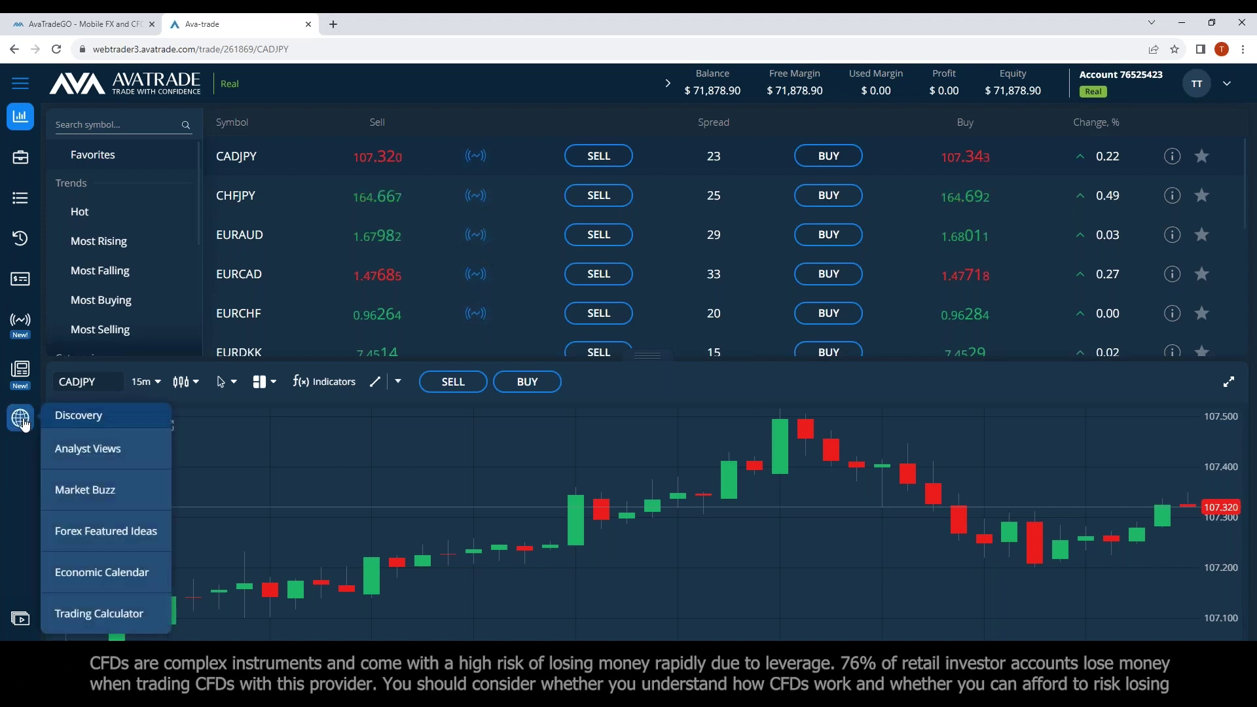
{"action": "left_click", "coordinate": [118, 573]}
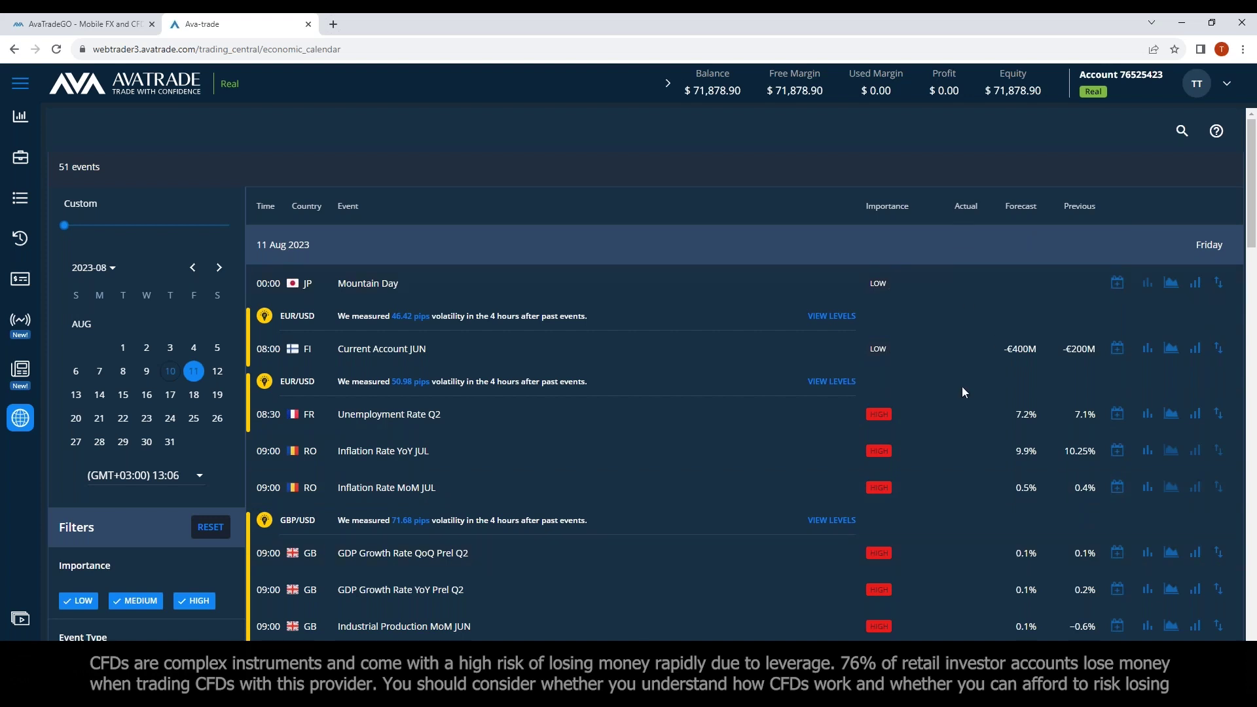
{"action": "left_click", "coordinate": [171, 372]}
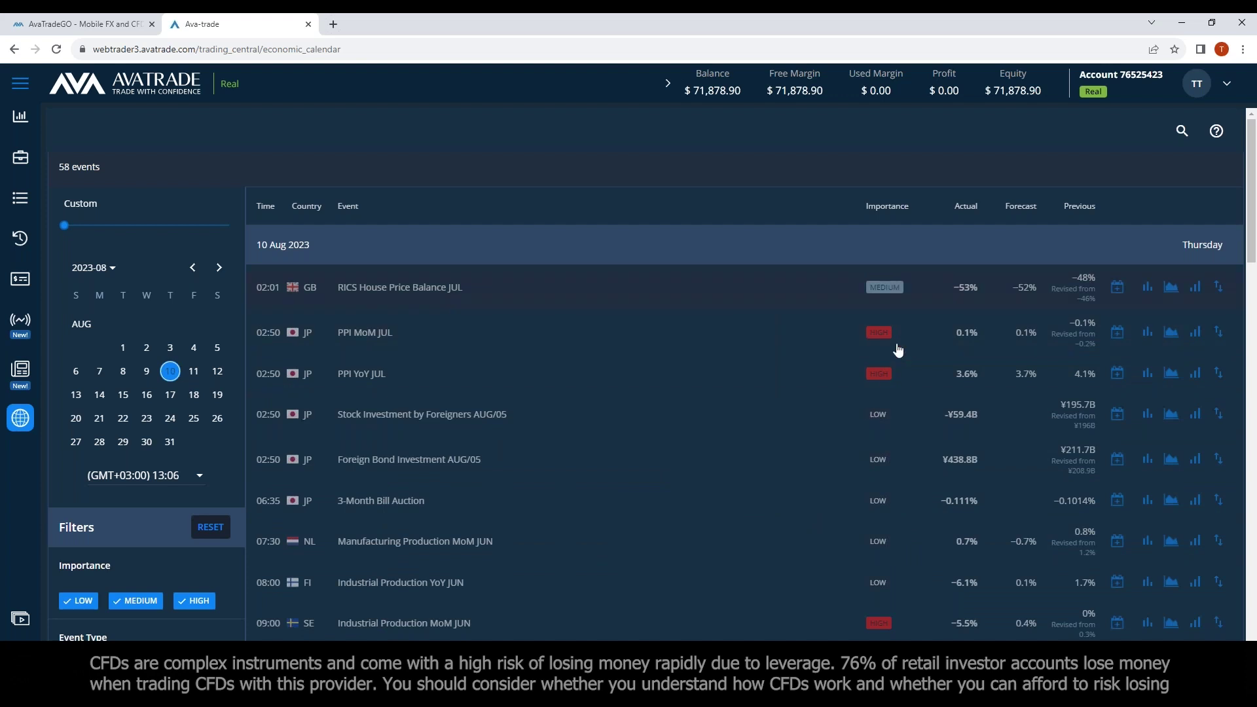
- Find the 15:30 US Inflation Rate YoY JUL event in the calendar and open its volatility analysis
{"action": "scroll", "coordinate": [812, 573], "scroll_direction": "down", "scroll_amount": 5}
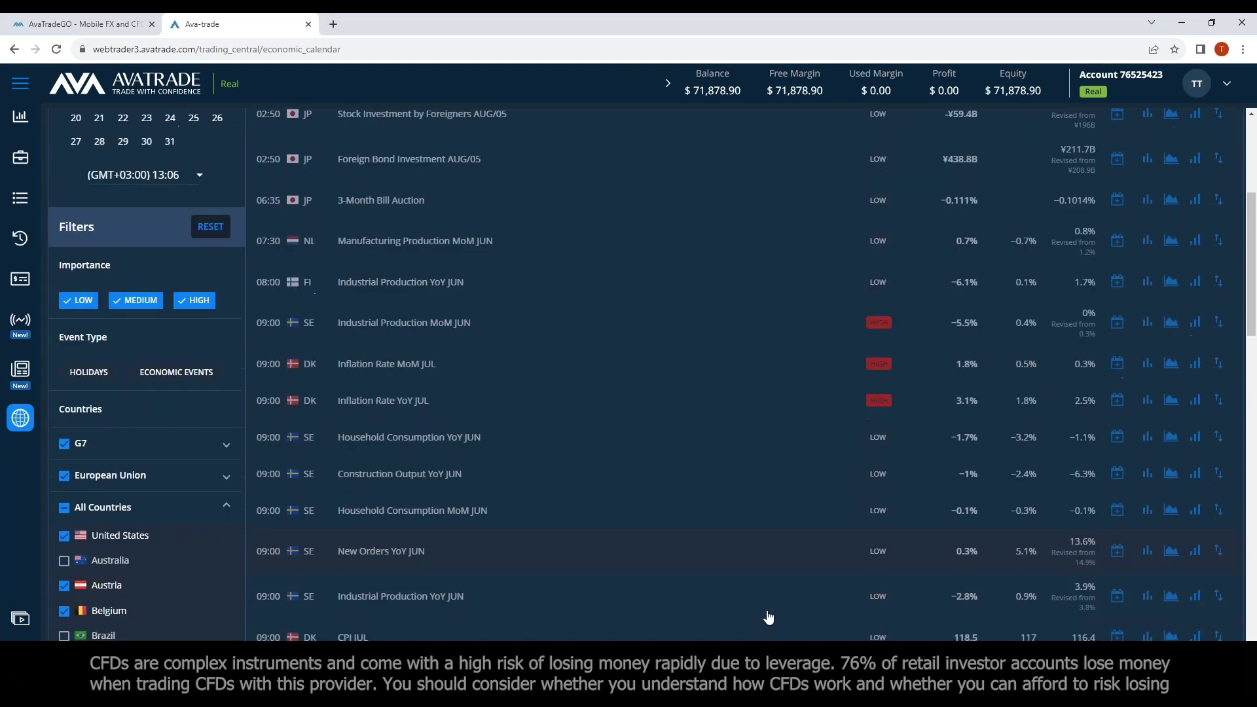
{"action": "scroll", "coordinate": [769, 618], "scroll_direction": "down", "scroll_amount": 1}
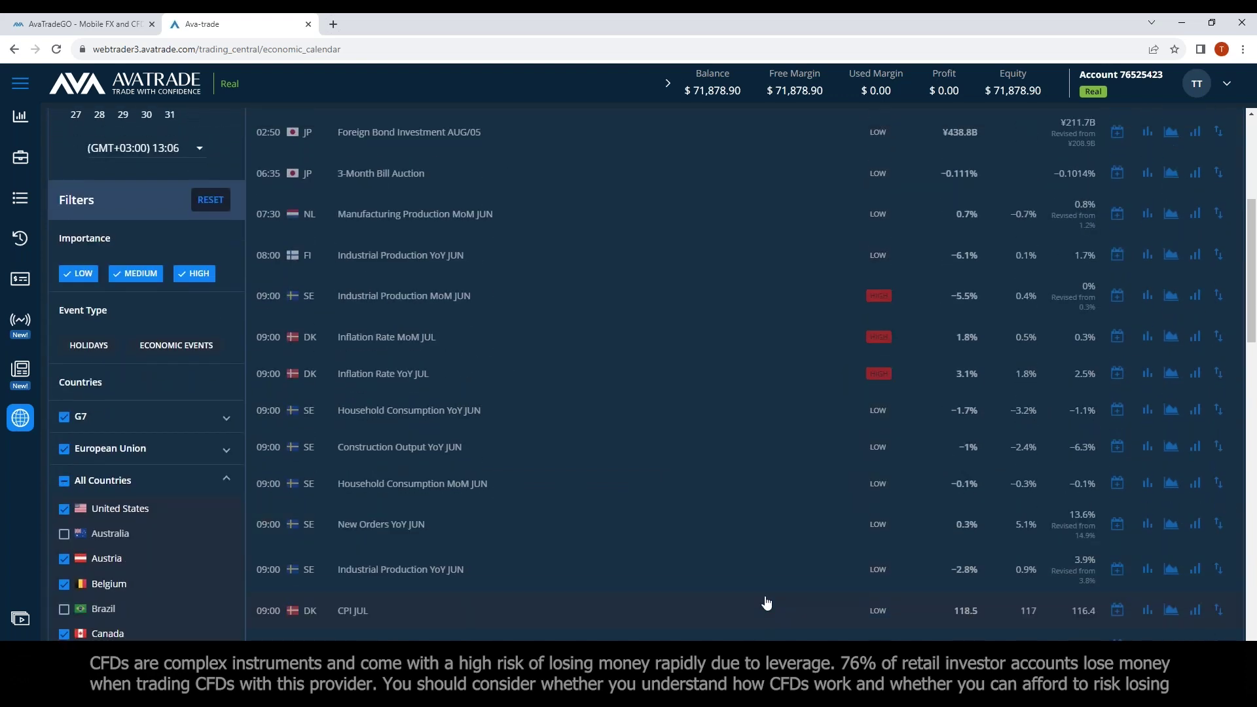
{"action": "scroll", "coordinate": [767, 602], "scroll_direction": "down", "scroll_amount": 8}
{"action": "scroll", "coordinate": [783, 630], "scroll_direction": "down", "scroll_amount": 7}
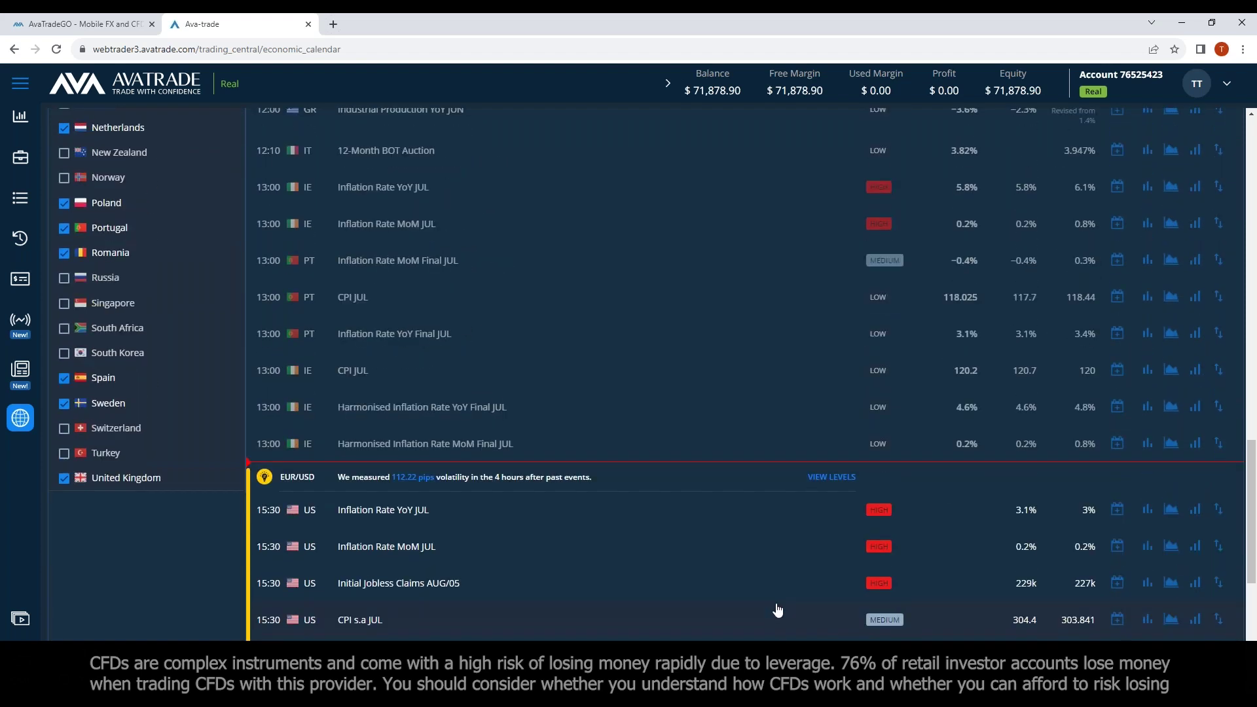
{"action": "scroll", "coordinate": [773, 608], "scroll_direction": "down", "scroll_amount": 2}
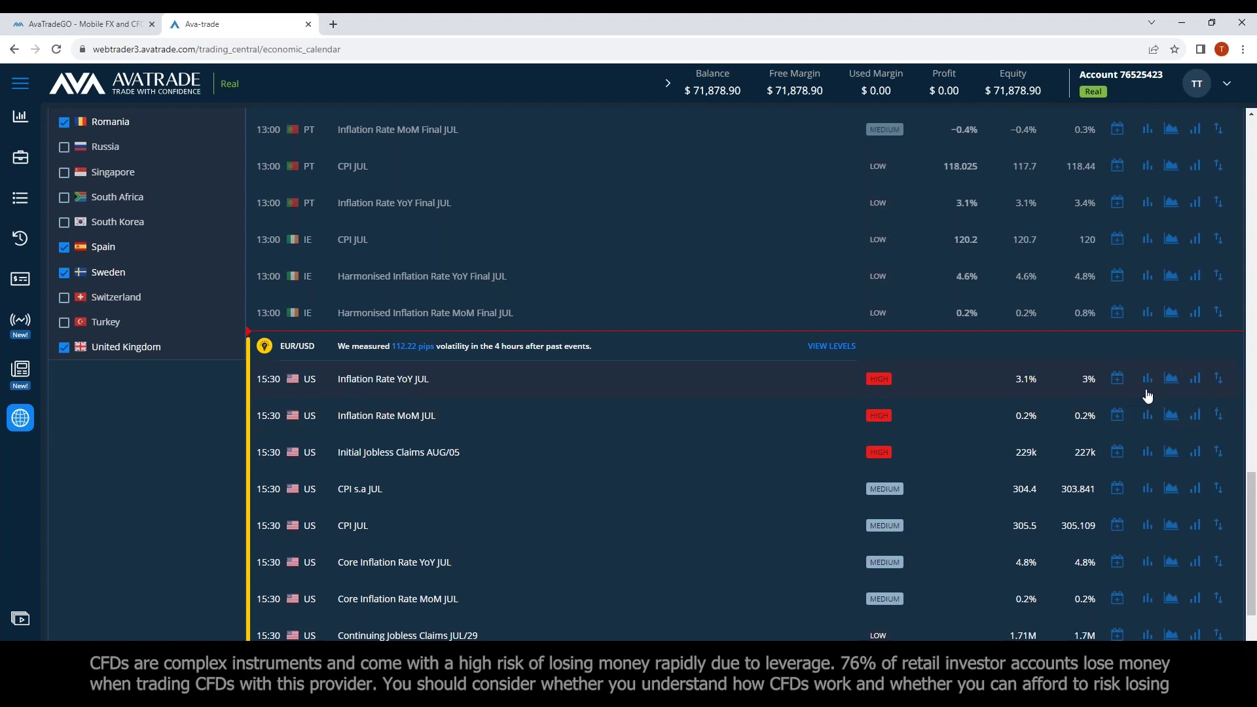
{"action": "left_click", "coordinate": [1194, 381]}
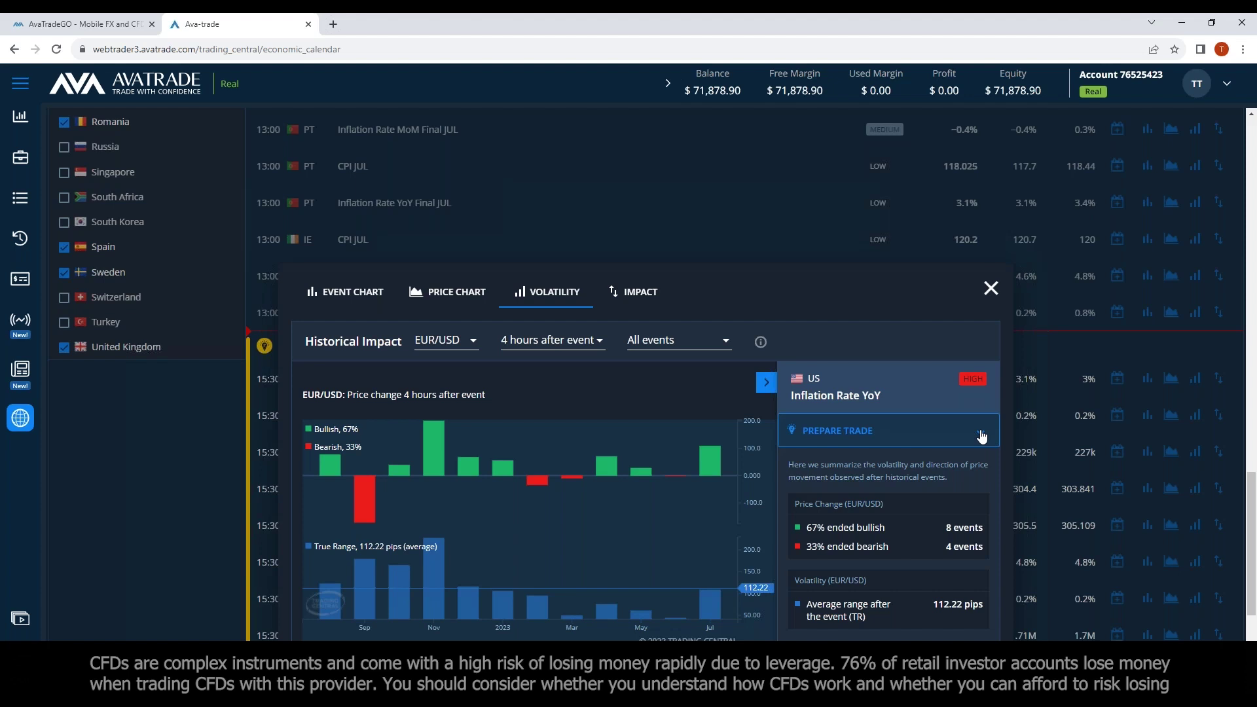
- Filter the EUR/USD historical impact to Actual above forecast and examine the average range and the highlighted bars
{"action": "left_click", "coordinate": [651, 342]}
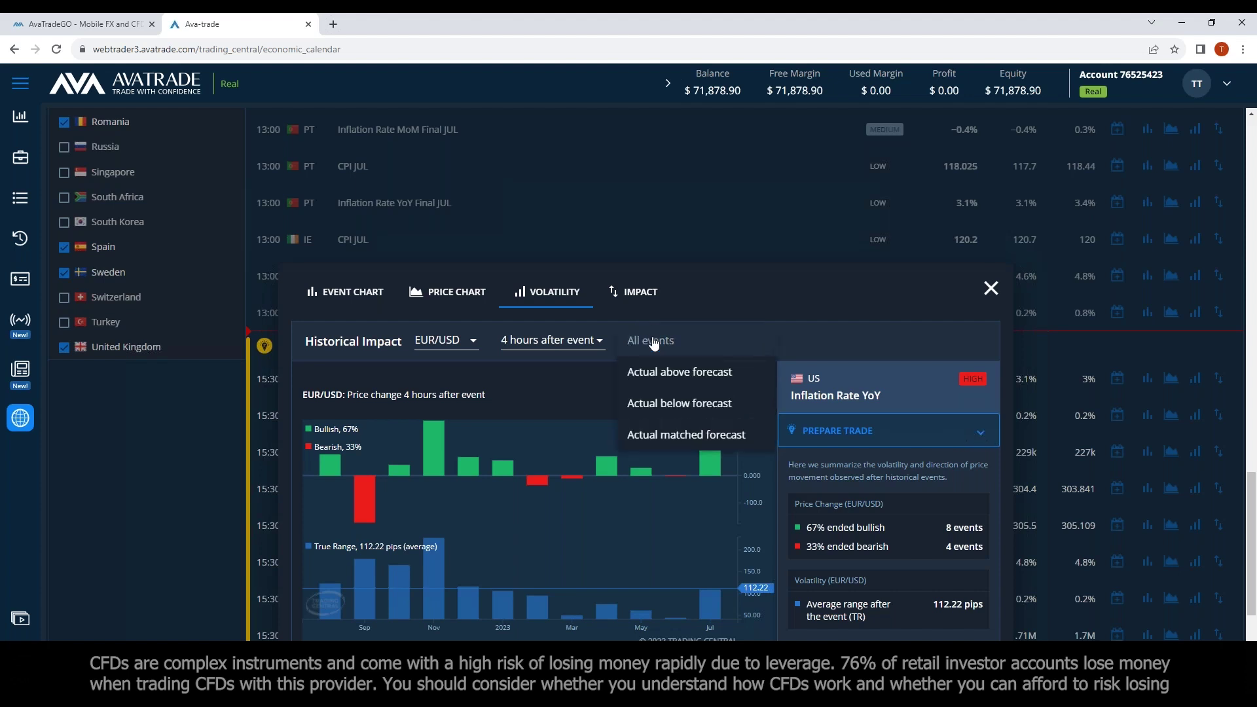
{"action": "left_click", "coordinate": [683, 372]}
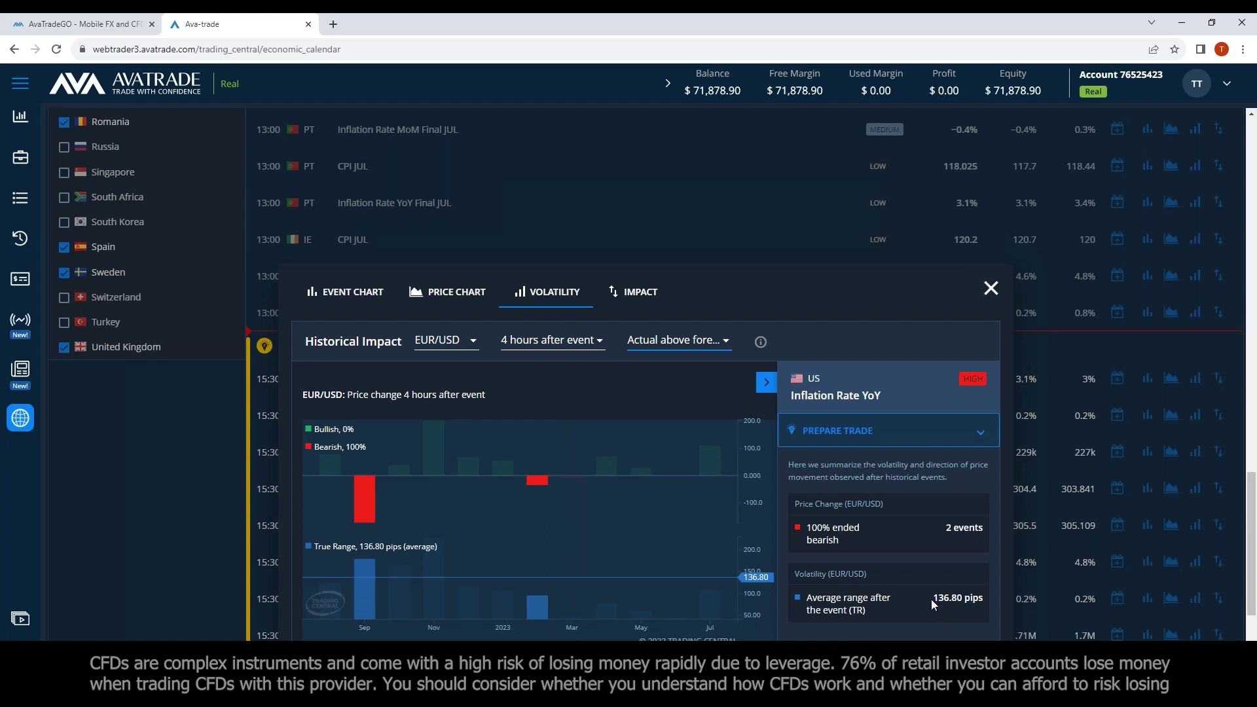
{"action": "left_click_drag", "start_coordinate": [933, 599], "coordinate": [962, 604]}
{"action": "mouse_move", "coordinate": [384, 533]}
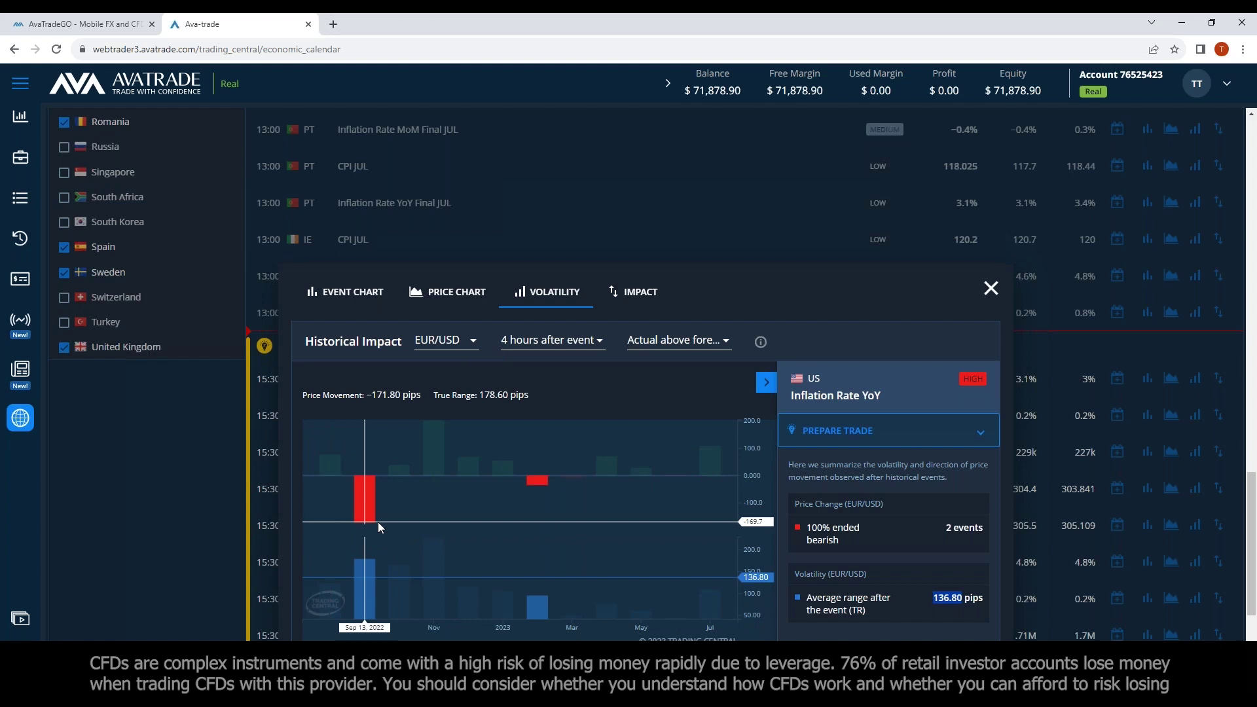
{"action": "mouse_move", "coordinate": [525, 489]}
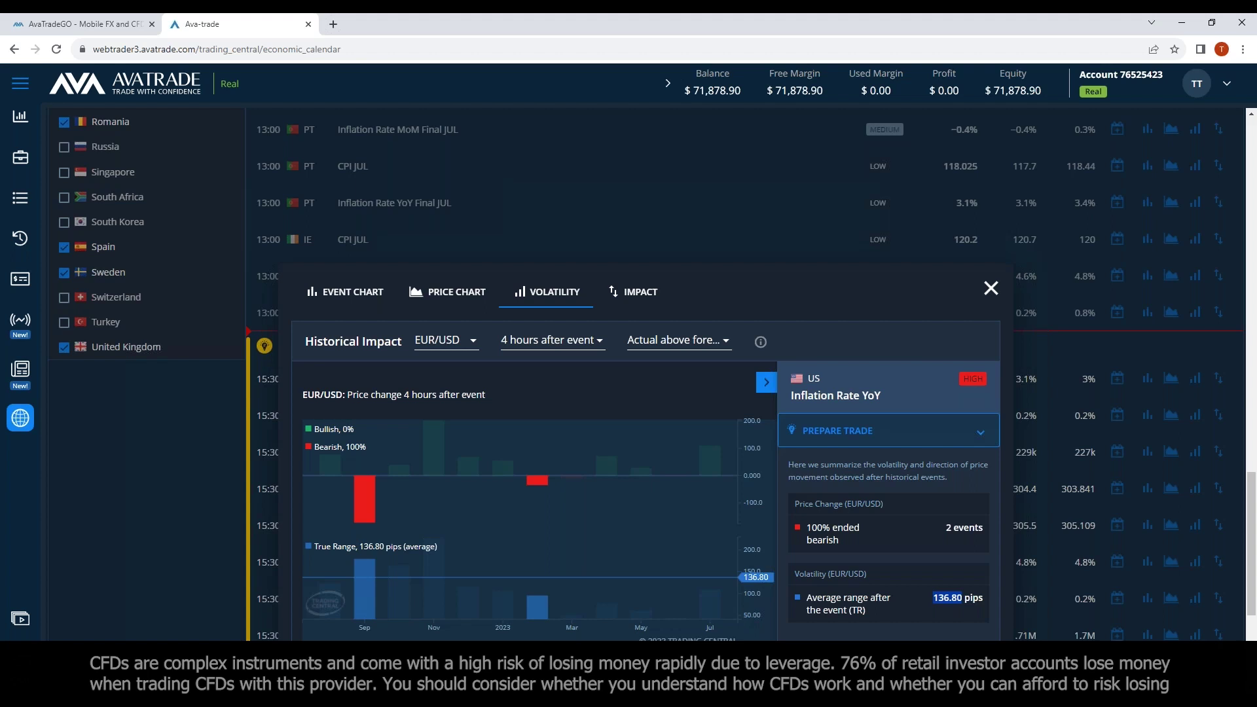
- View the EUR/USD price change 5 minutes after the event, check the Sep 13, 2022 bar, and return to 4 hours after event
{"action": "left_click", "coordinate": [570, 348]}
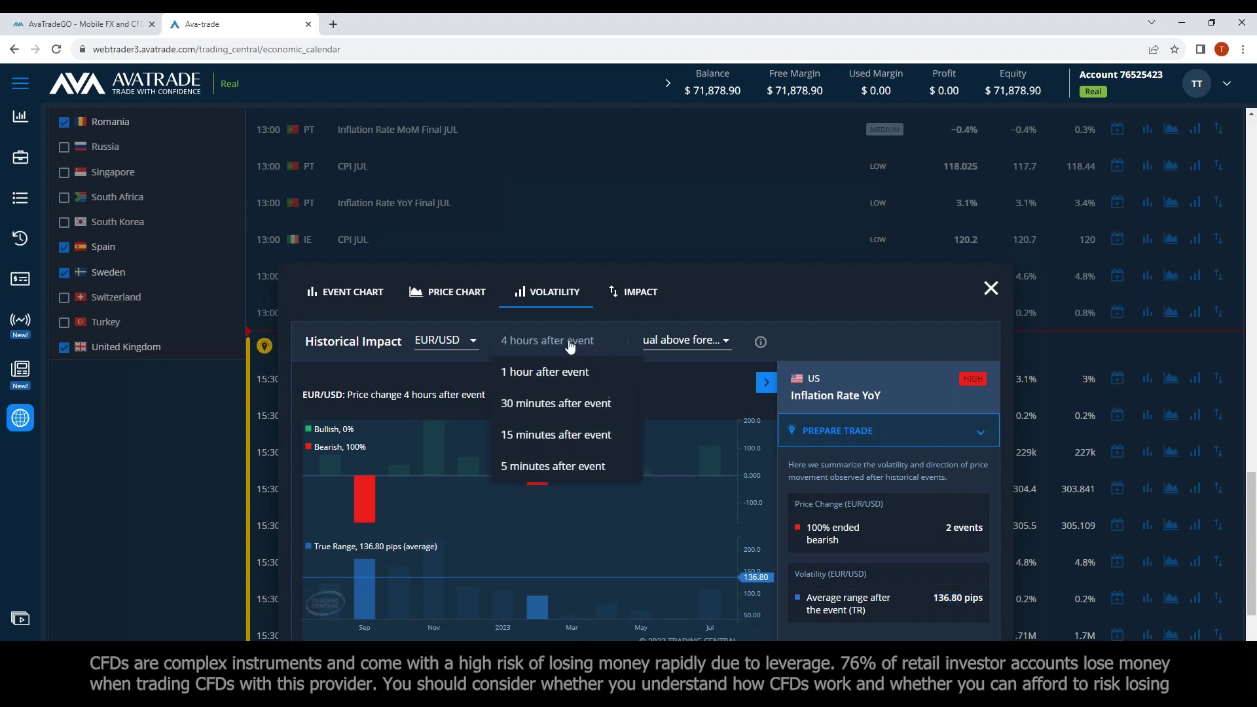
{"action": "left_click", "coordinate": [561, 467]}
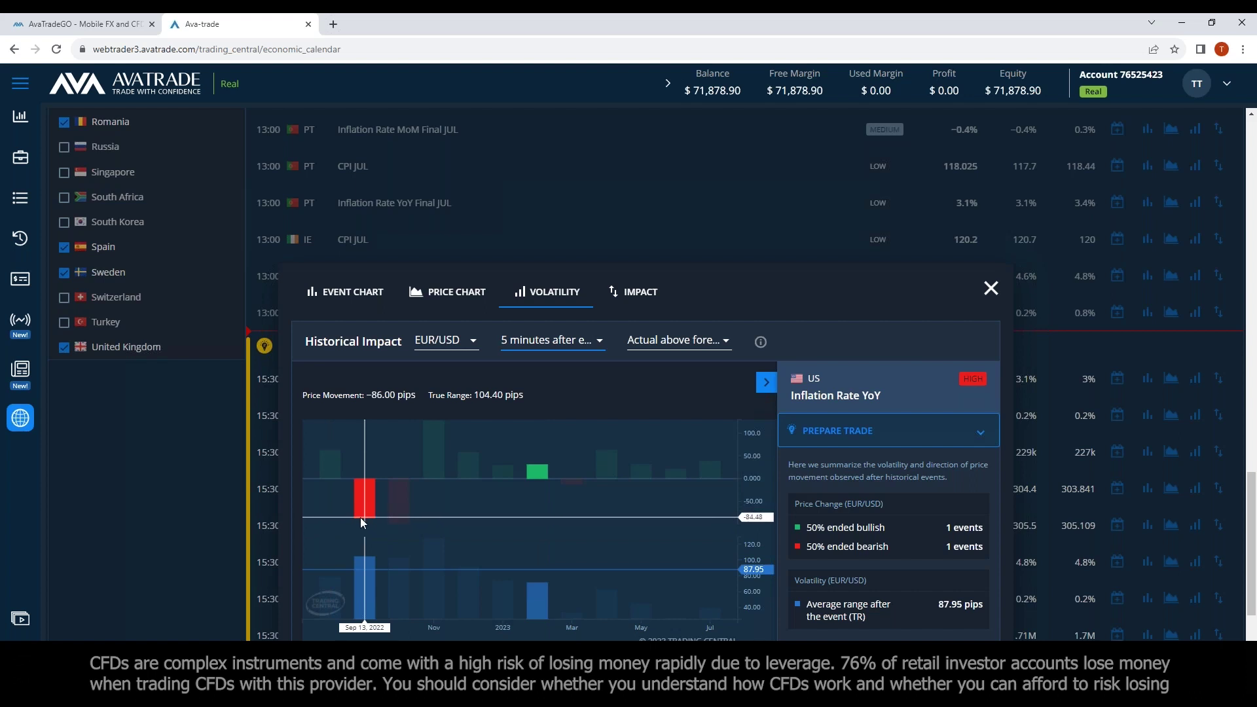
{"action": "left_click", "coordinate": [539, 345]}
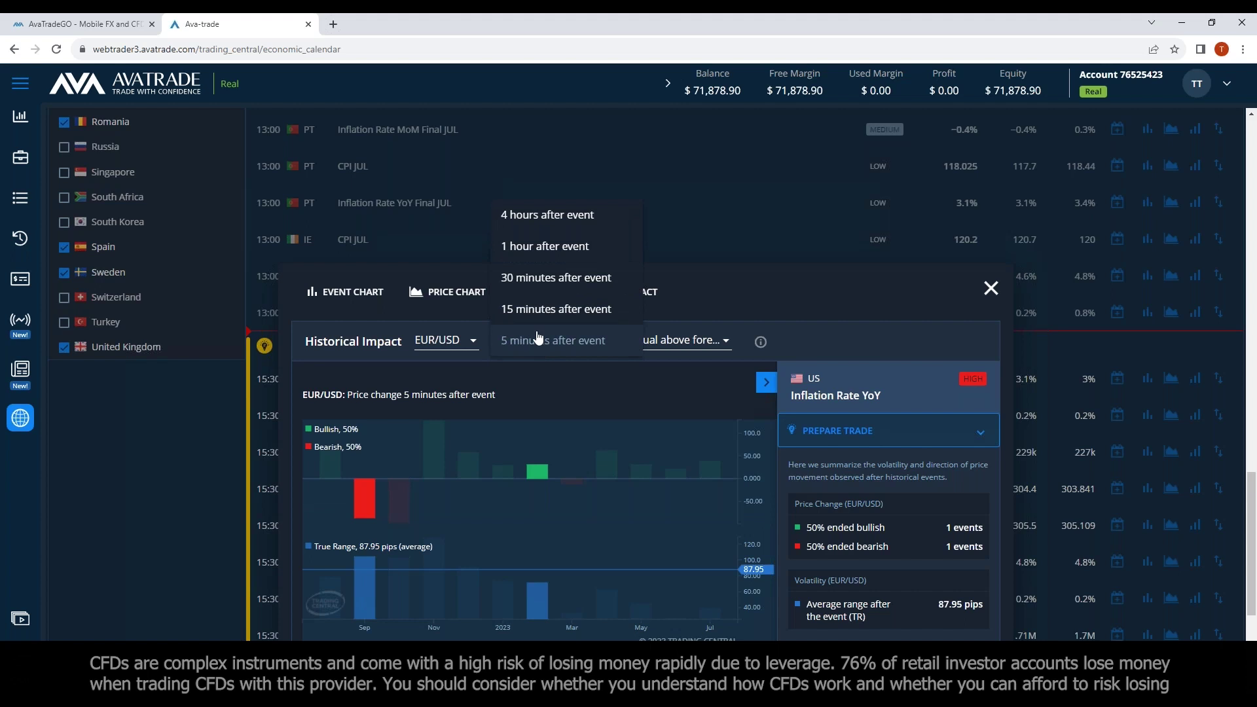
{"action": "left_click", "coordinate": [557, 214]}
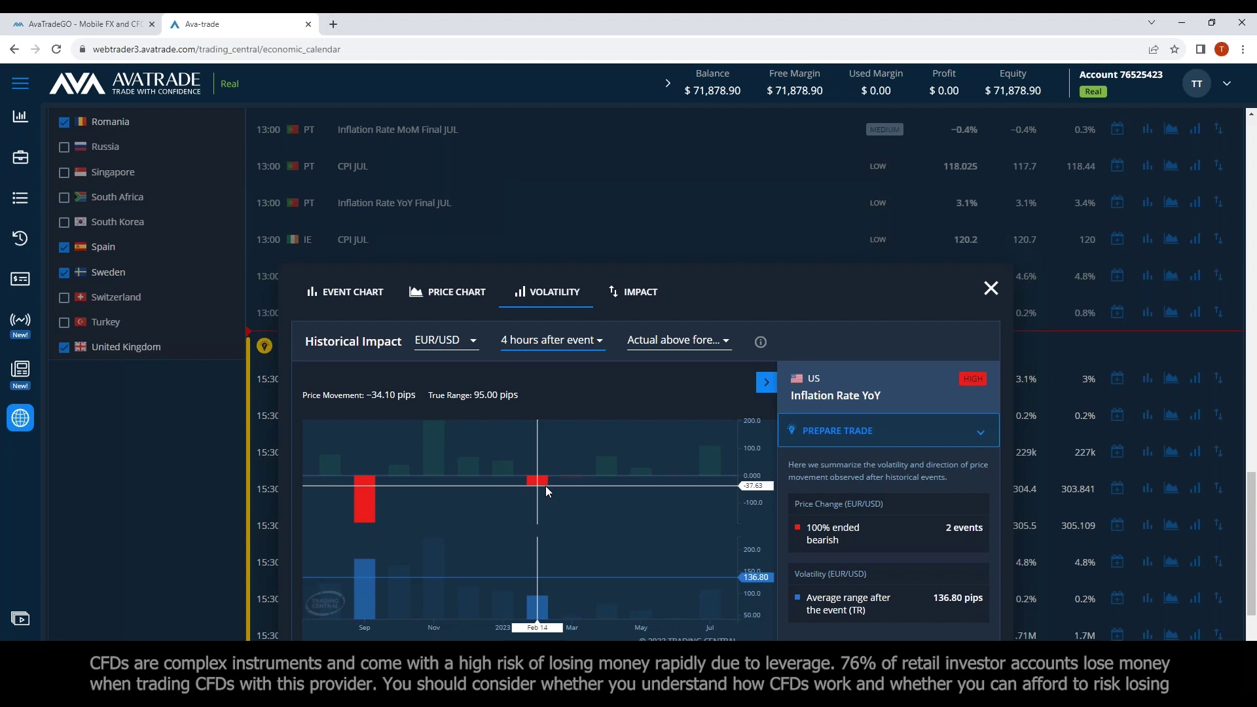
- Compare the Feb 14 bar's price movement at 5 minutes after event with 4 hours after event
{"action": "left_click", "coordinate": [528, 342]}
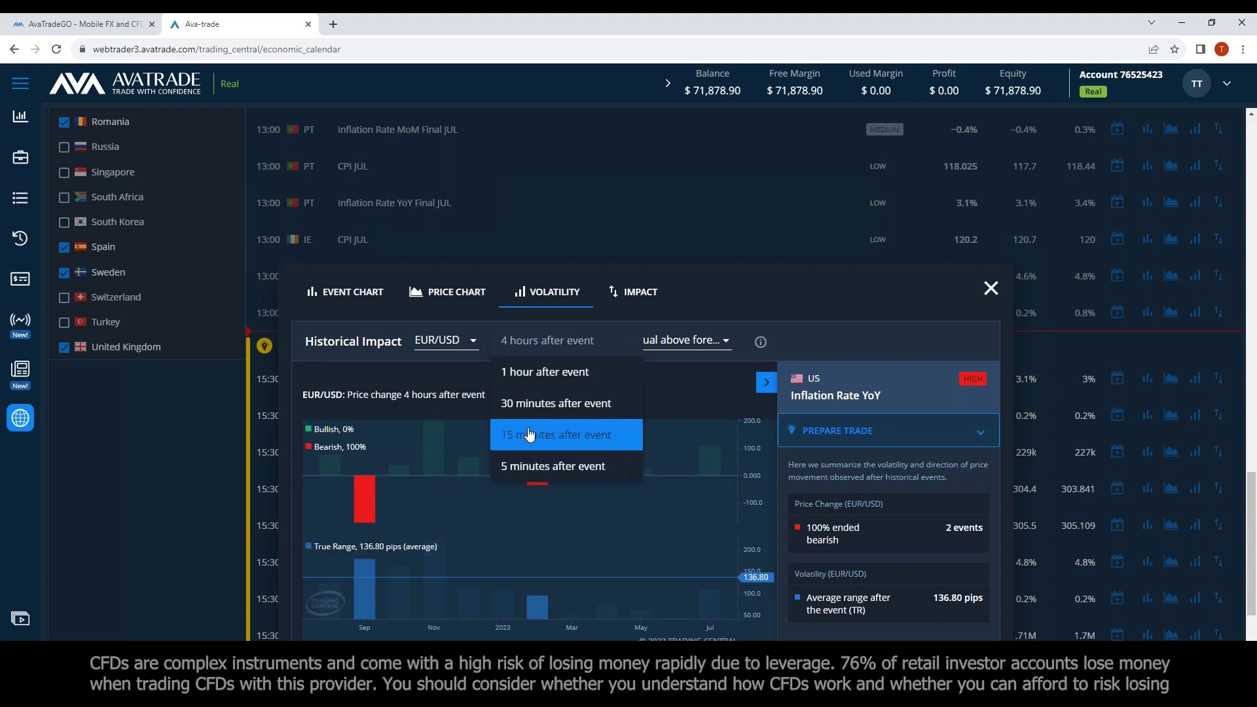
{"action": "left_click", "coordinate": [556, 462]}
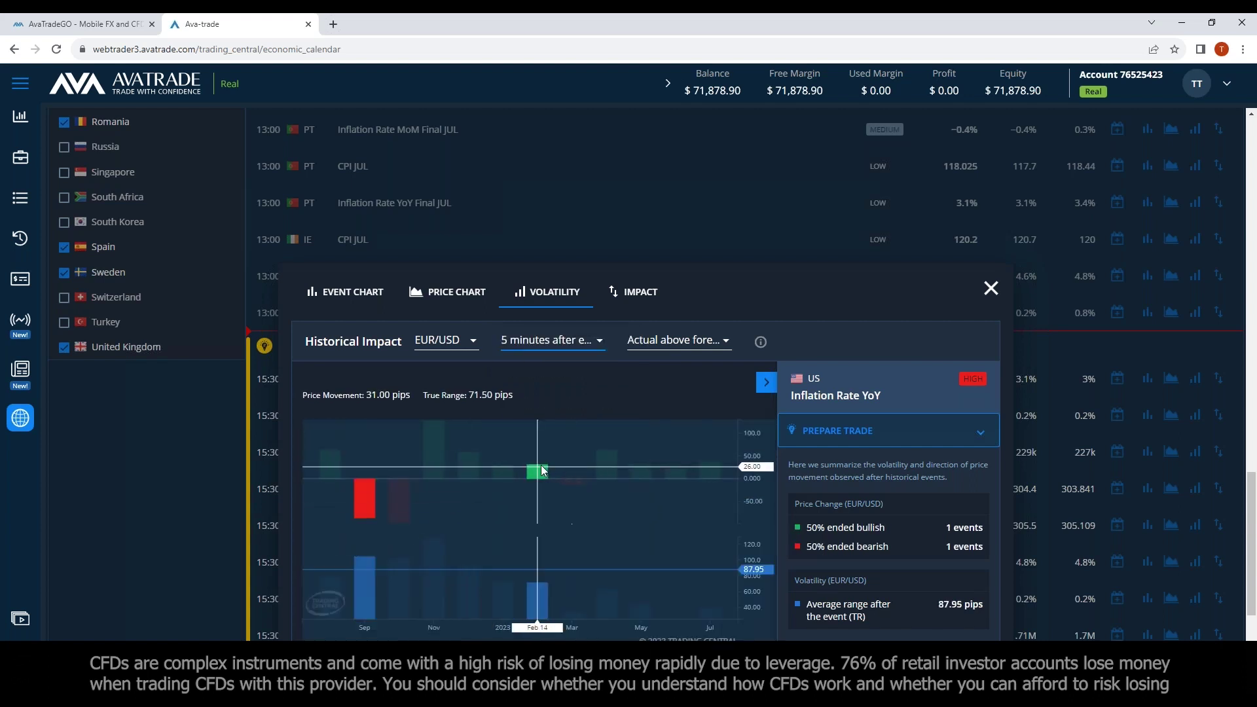
{"action": "left_click", "coordinate": [530, 346]}
{"action": "left_click", "coordinate": [527, 220]}
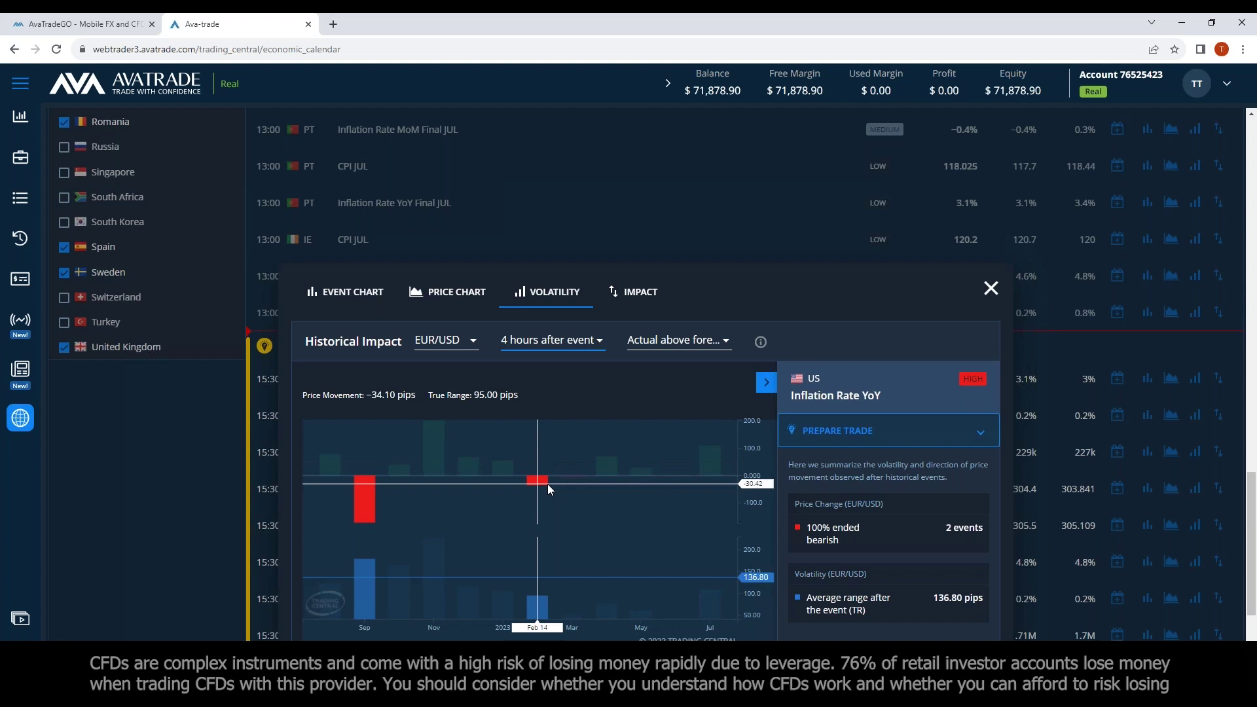
- Recheck the Sep 13, 2022 bar with the period at 5 minutes after event, and restore 4 hours after event
{"action": "left_click", "coordinate": [533, 344]}
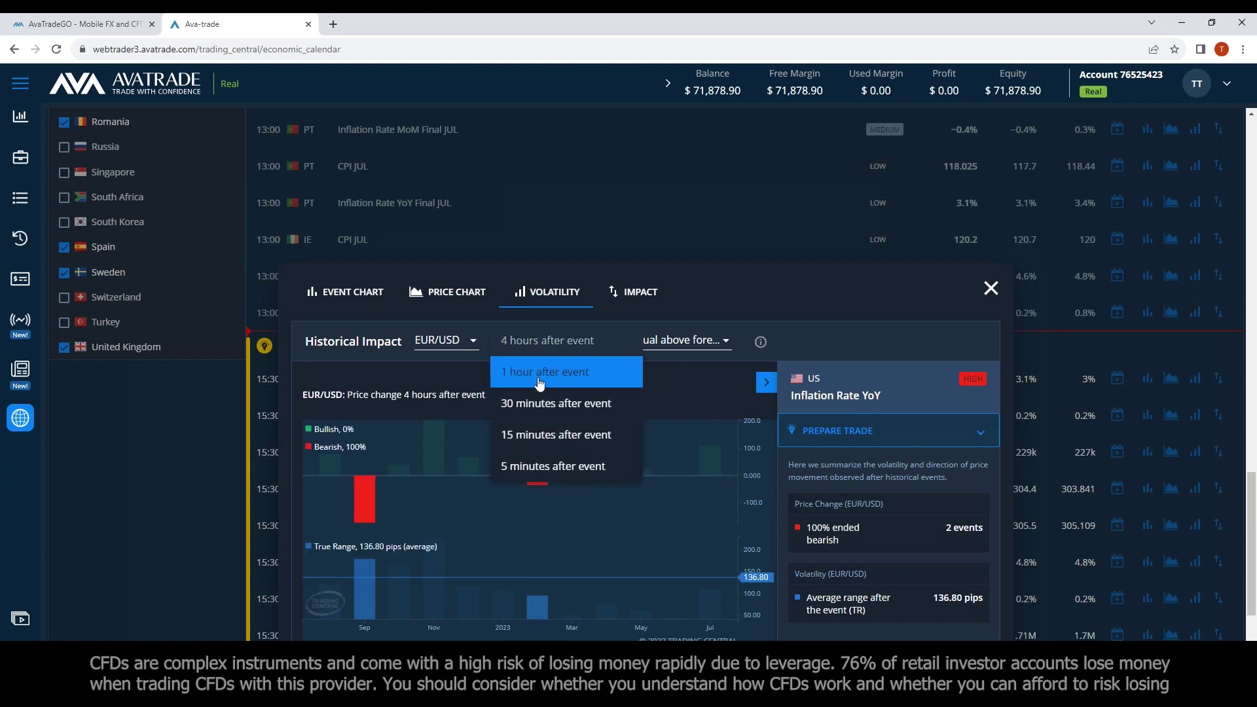
{"action": "scroll", "coordinate": [544, 405], "scroll_direction": "up", "scroll_amount": 2}
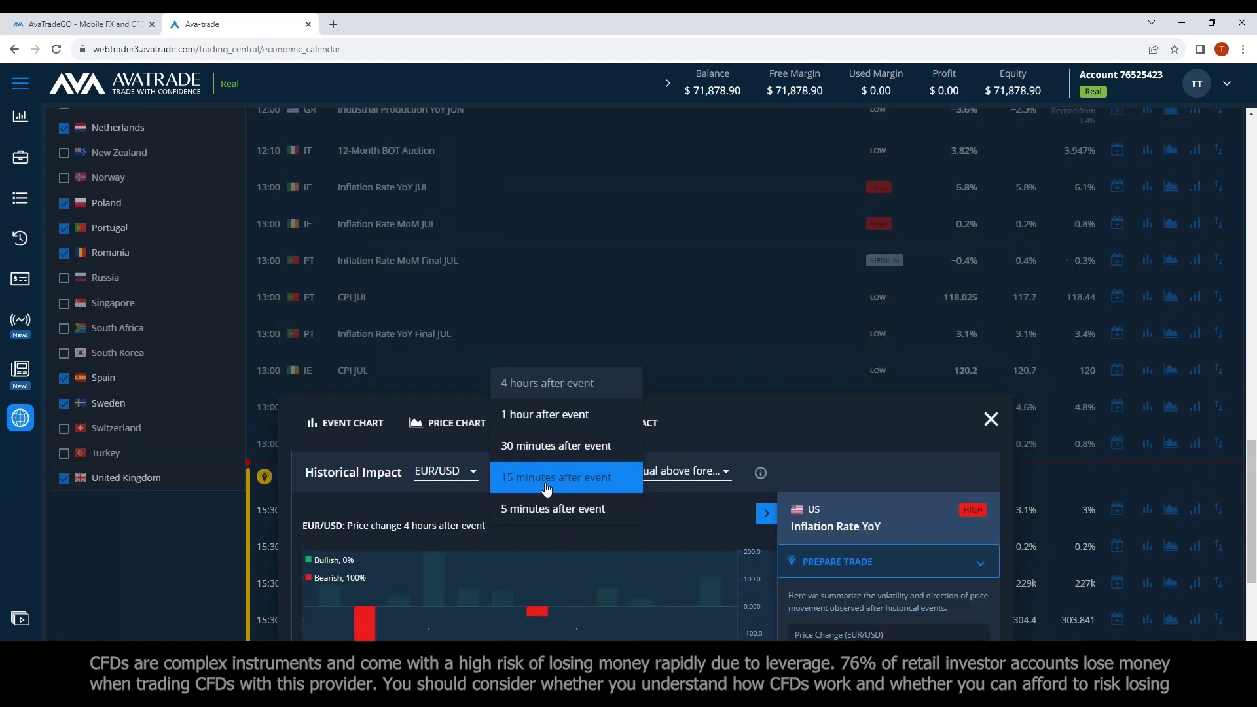
{"action": "left_click", "coordinate": [560, 508]}
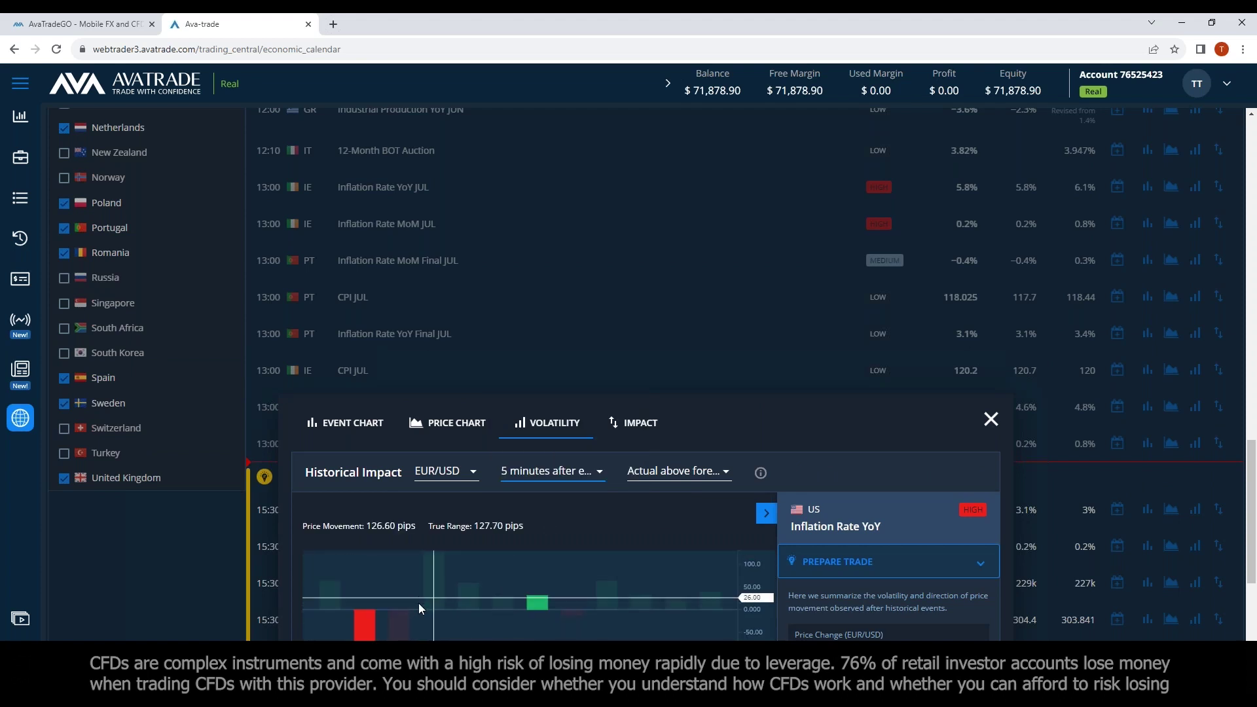
{"action": "scroll", "coordinate": [418, 603], "scroll_direction": "down", "scroll_amount": 3}
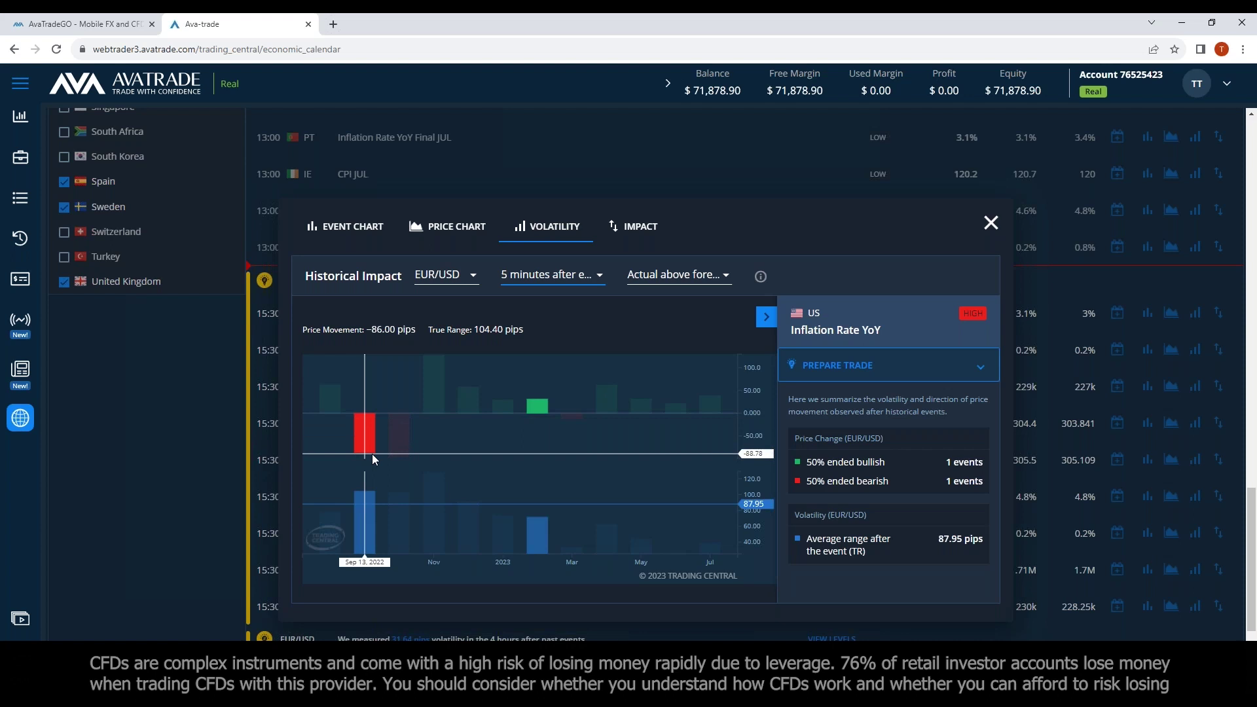
{"action": "left_click", "coordinate": [522, 275]}
{"action": "left_click", "coordinate": [503, 152]}
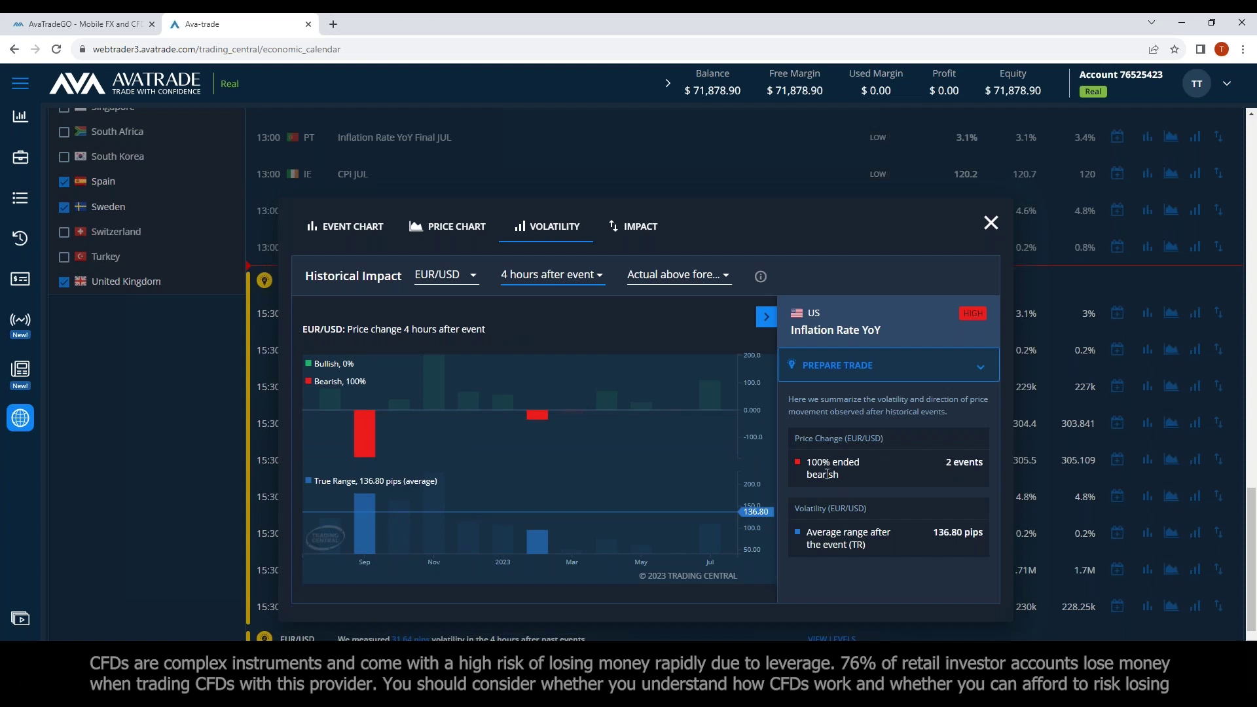
- Filter the historical impact to Actual below forecast and examine the bars and the average range after the event
{"action": "left_click", "coordinate": [678, 276]}
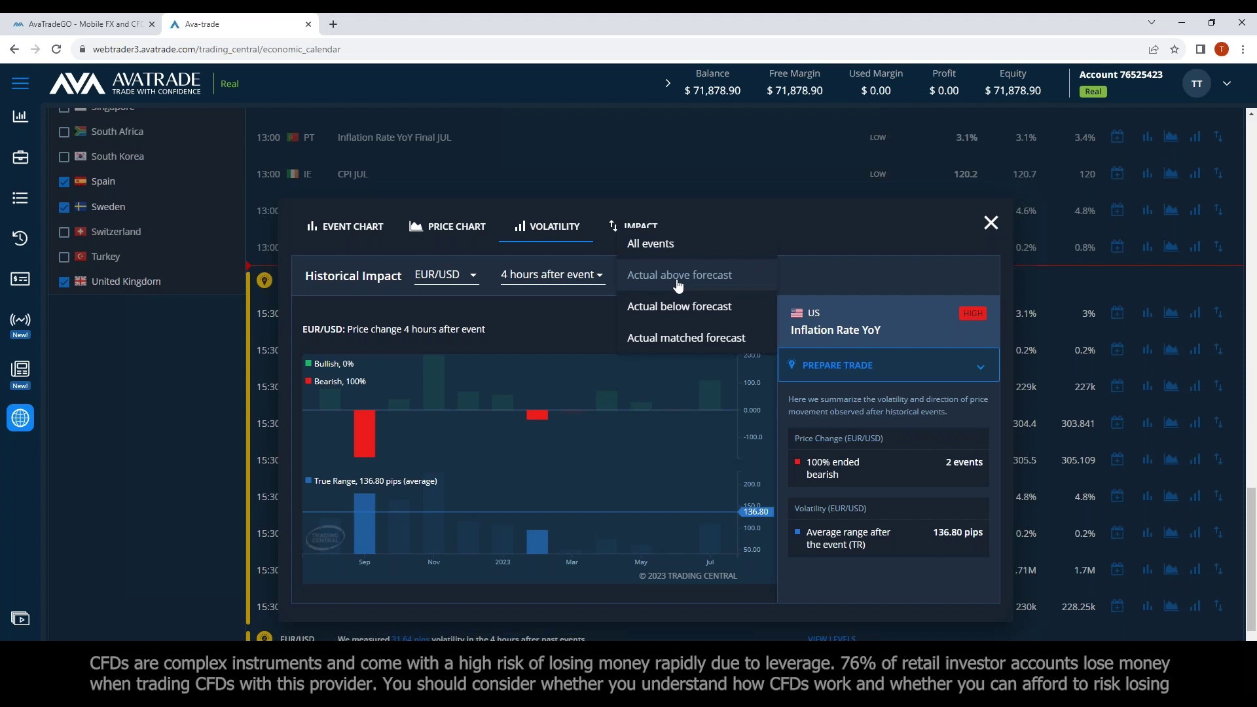
{"action": "left_click", "coordinate": [693, 320]}
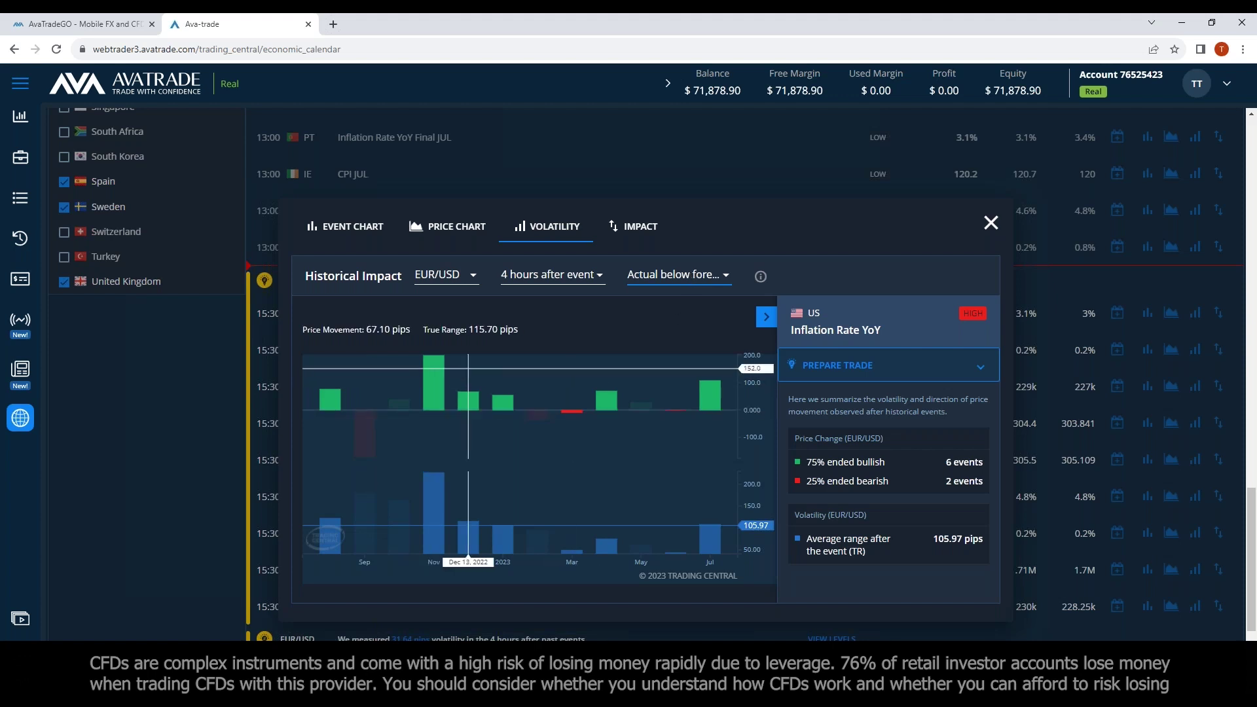
{"action": "left_click_drag", "start_coordinate": [935, 543], "coordinate": [967, 543]}
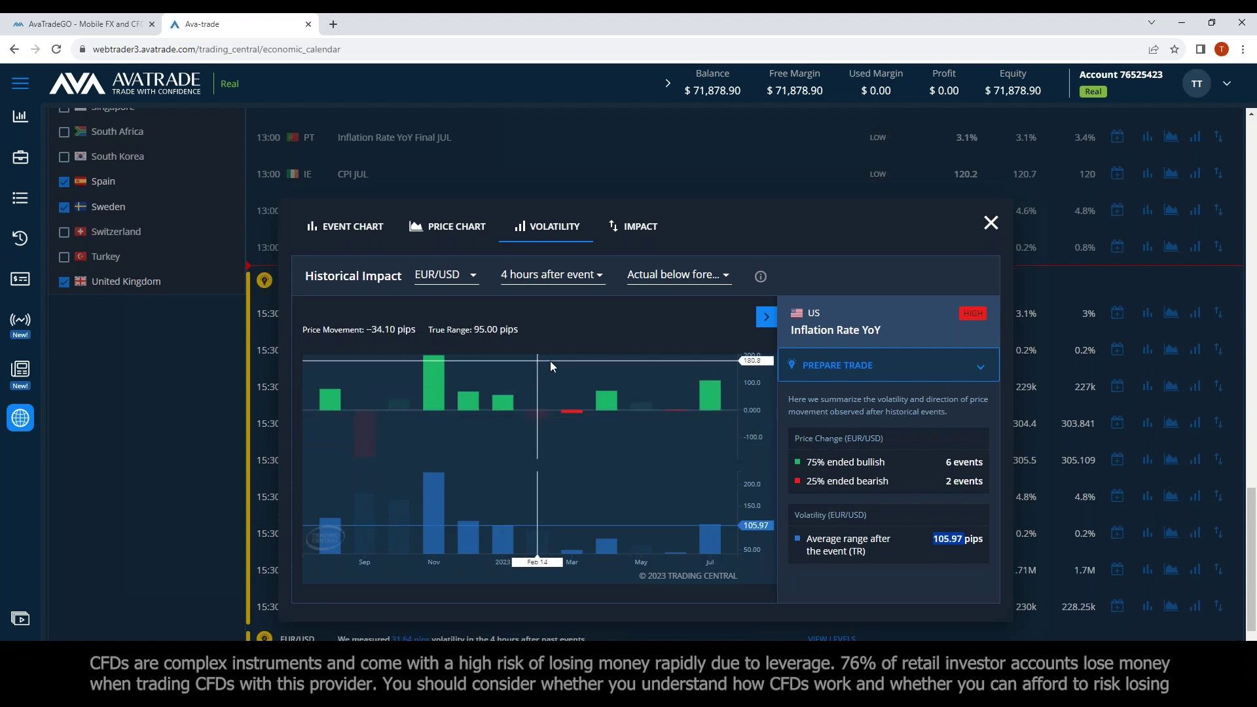
- Review the Actual above forecast results once more, and set the event filter to Actual matched forecast
{"action": "left_click", "coordinate": [694, 275]}
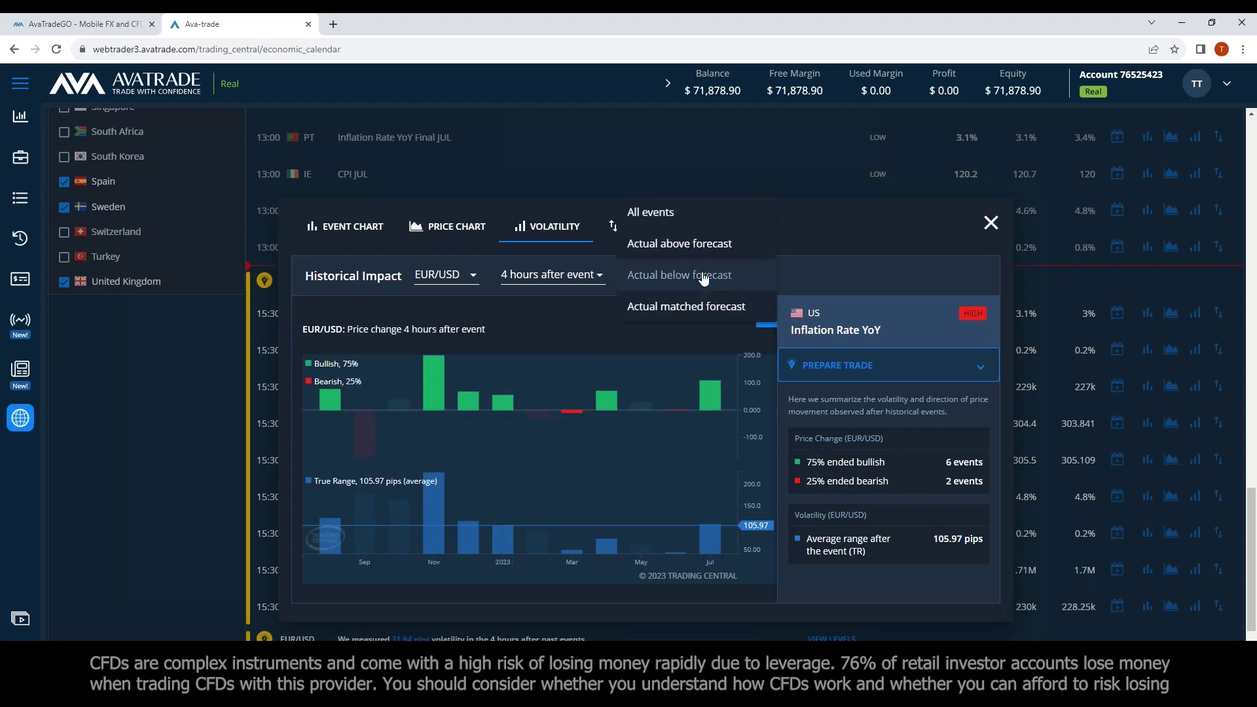
{"action": "left_click", "coordinate": [683, 245]}
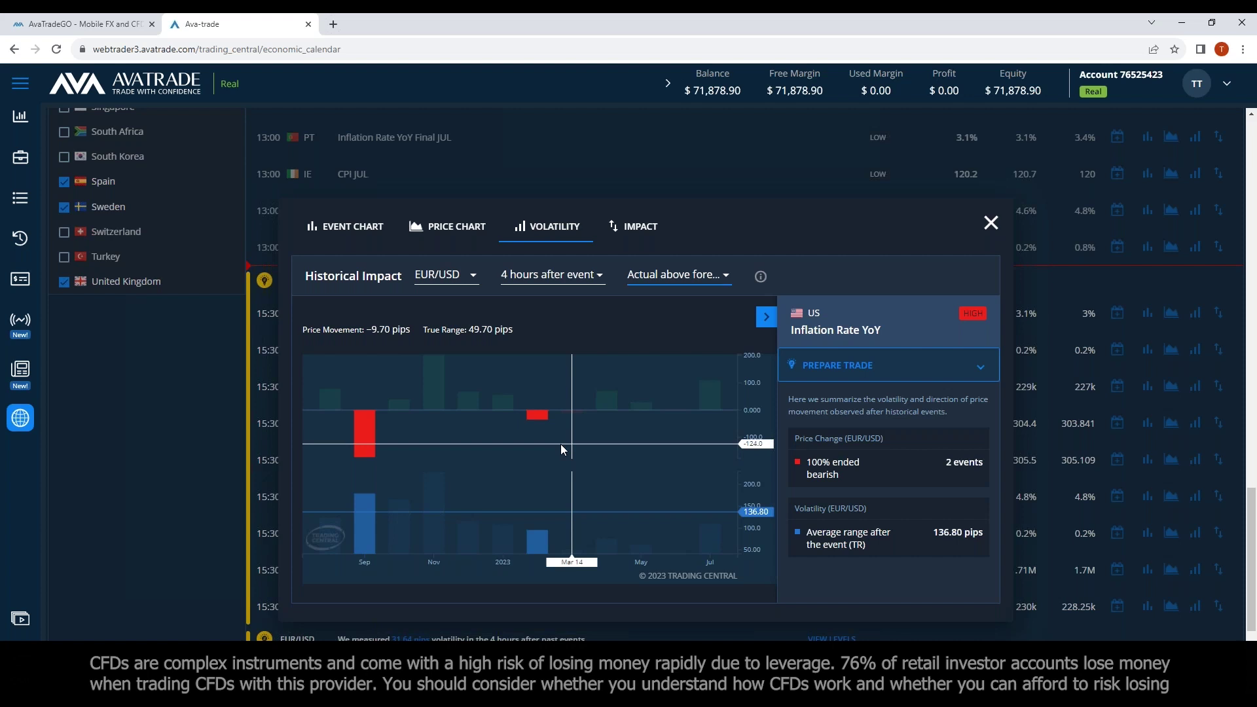
{"action": "left_click", "coordinate": [685, 279]}
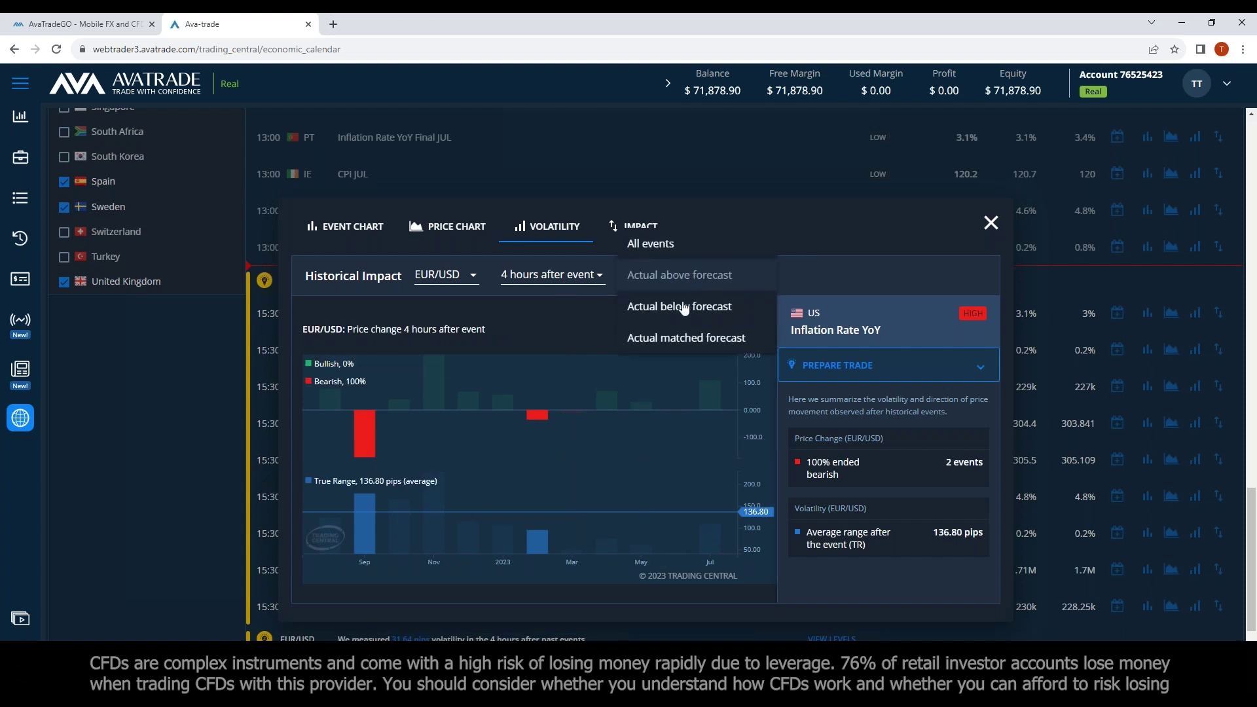
{"action": "left_click", "coordinate": [677, 355]}
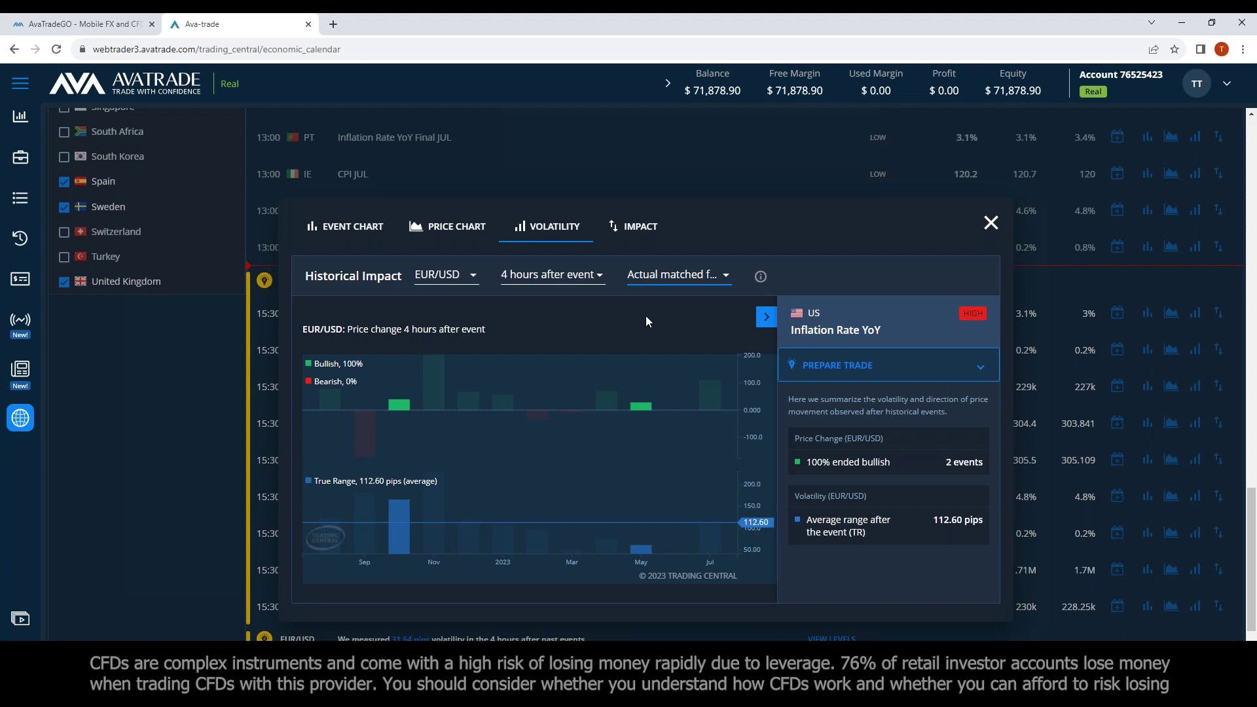
- Compare the EUR/USD historical impact for Actual above forecast and Actual matched forecast, finishing on Actual above forecast
{"action": "left_click", "coordinate": [680, 286]}
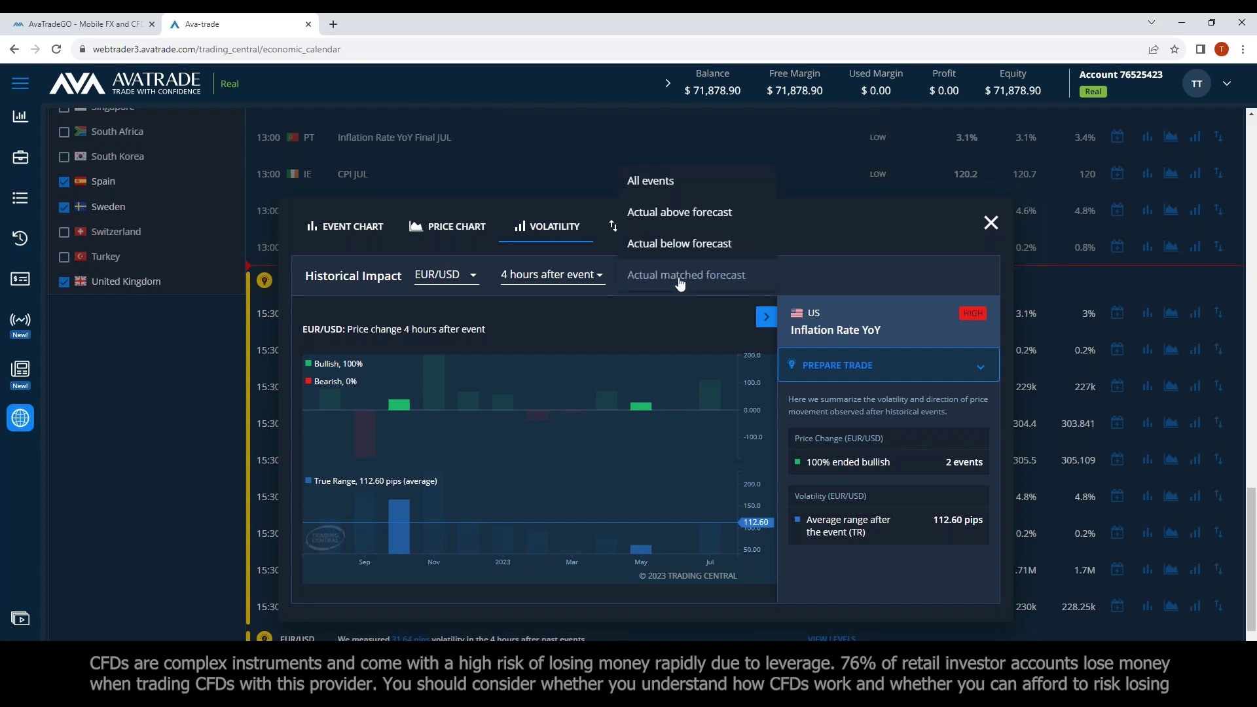
{"action": "left_click", "coordinate": [671, 220]}
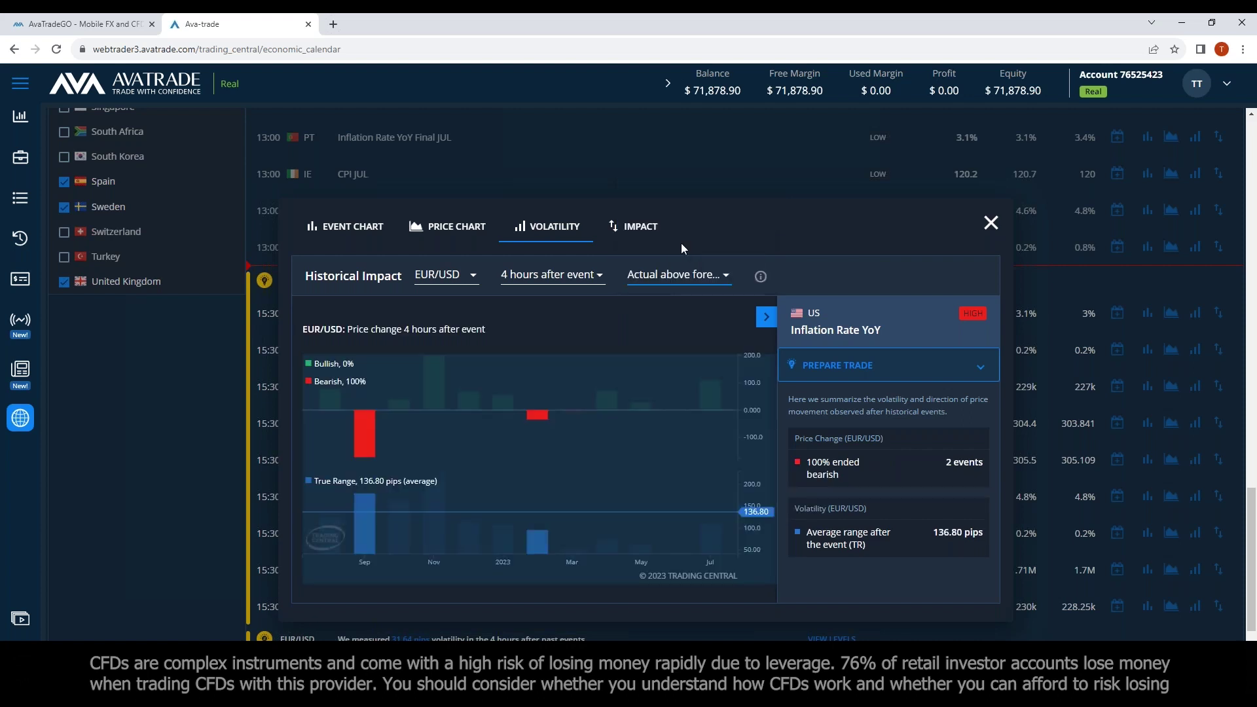
{"action": "left_click", "coordinate": [676, 280]}
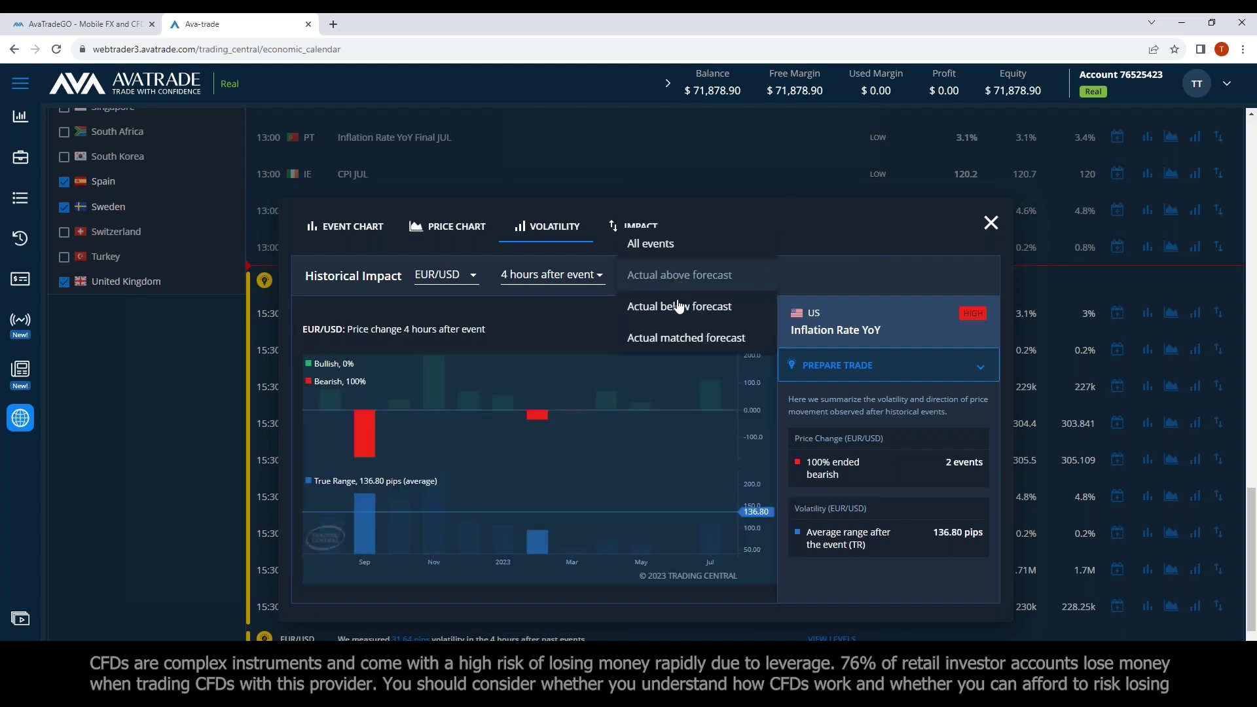
{"action": "left_click", "coordinate": [688, 339]}
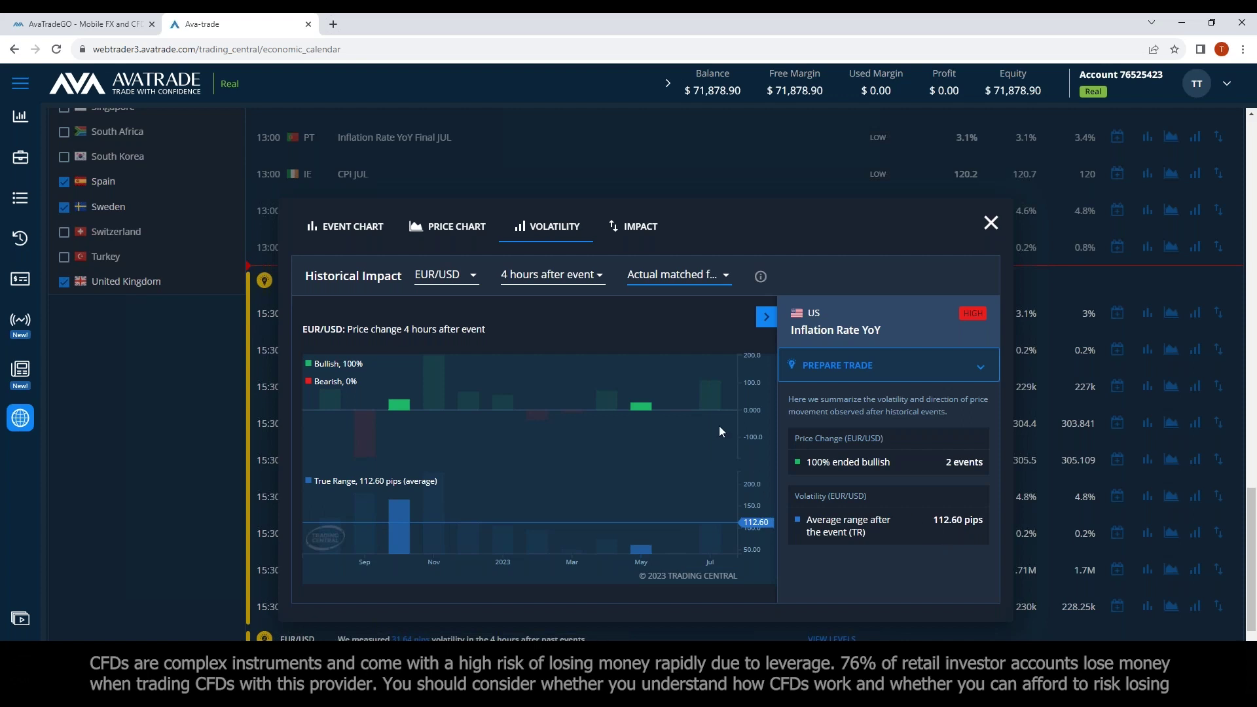
{"action": "left_click", "coordinate": [675, 278]}
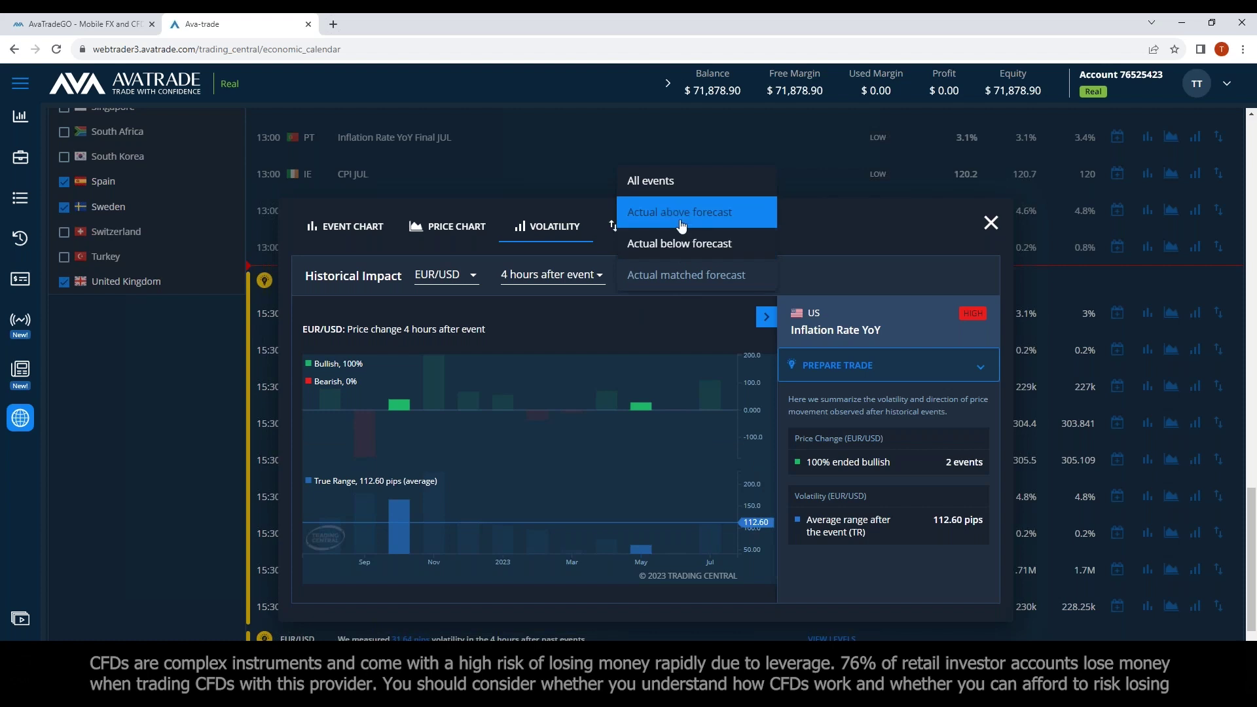
{"action": "left_click", "coordinate": [681, 226]}
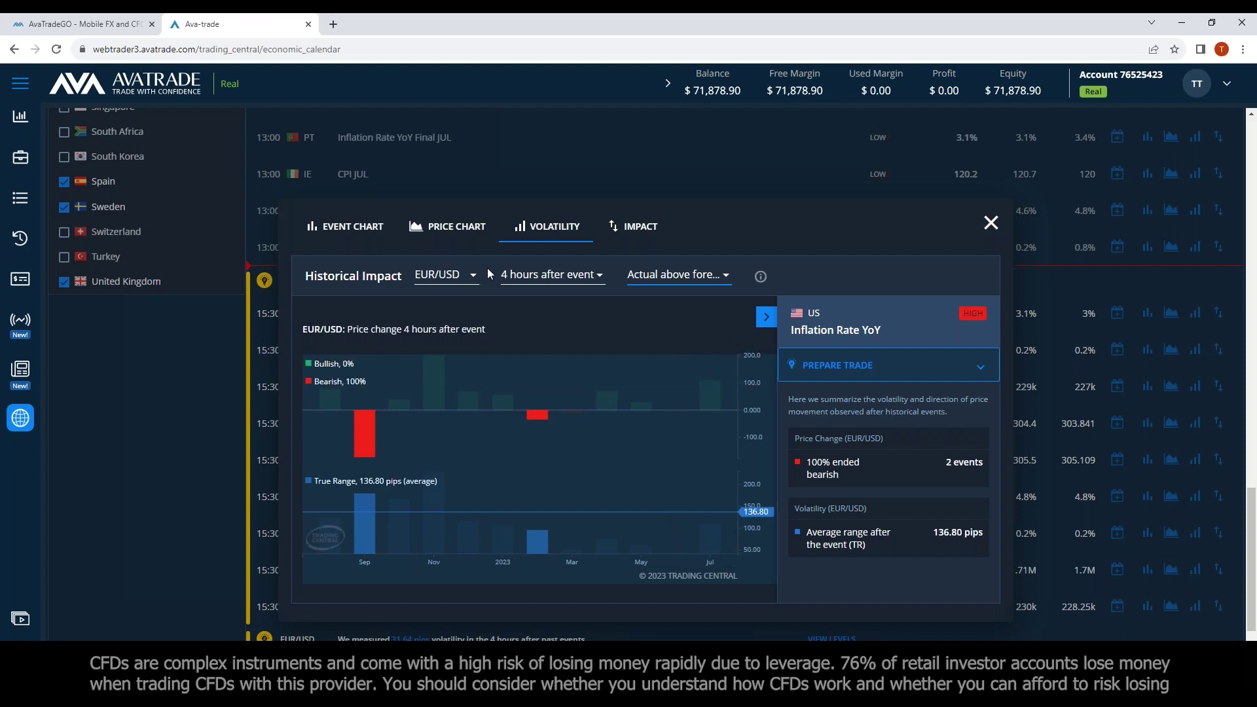
- Browse the currency pairs offered for the historical impact, keeping EUR/USD selected
{"action": "left_click", "coordinate": [438, 275]}
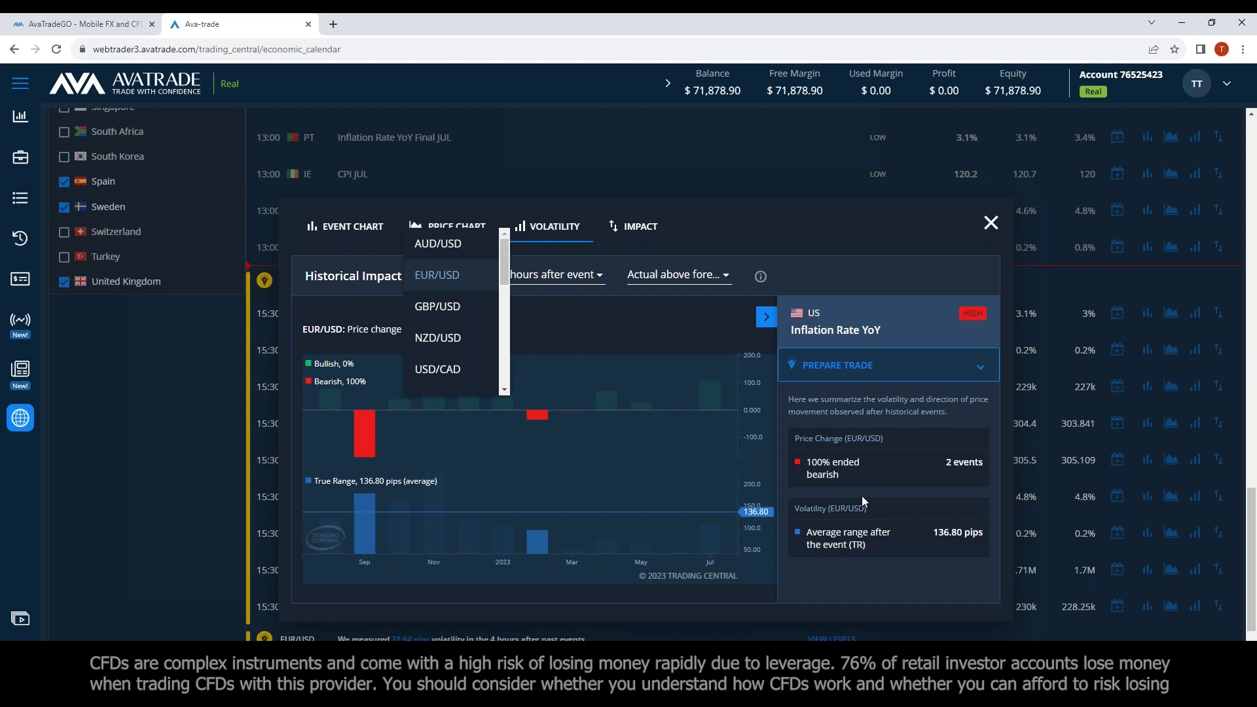
{"action": "left_click", "coordinate": [697, 243]}
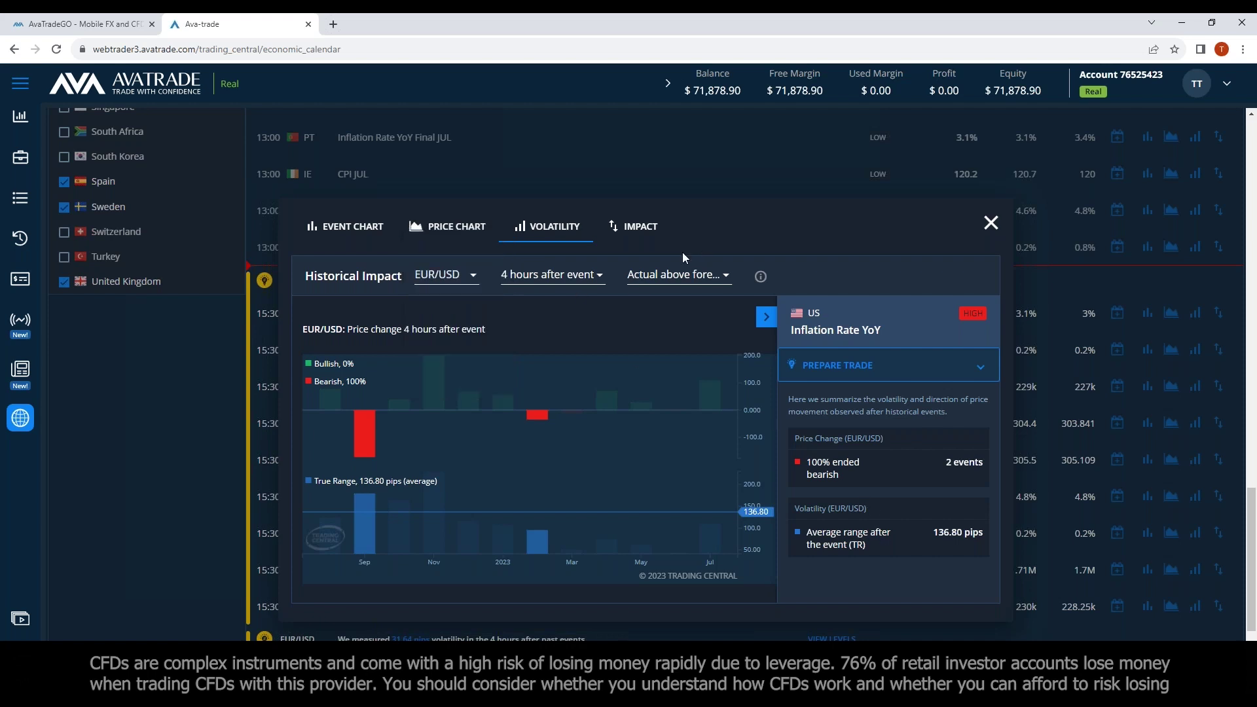
{"action": "left_click", "coordinate": [461, 278]}
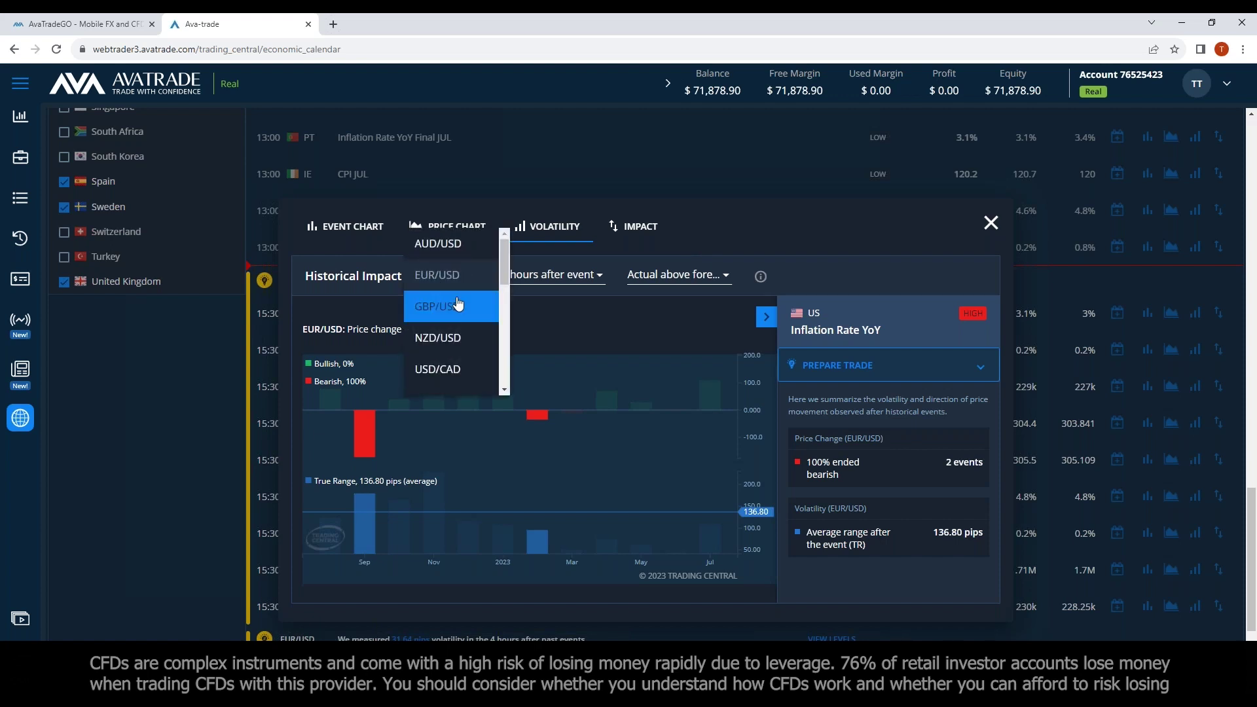
{"action": "scroll", "coordinate": [486, 337], "scroll_direction": "down", "scroll_amount": 4}
{"action": "scroll", "coordinate": [486, 357], "scroll_direction": "down", "scroll_amount": 3}
{"action": "scroll", "coordinate": [493, 347], "scroll_direction": "up", "scroll_amount": 3}
{"action": "scroll", "coordinate": [488, 301], "scroll_direction": "up", "scroll_amount": 5}
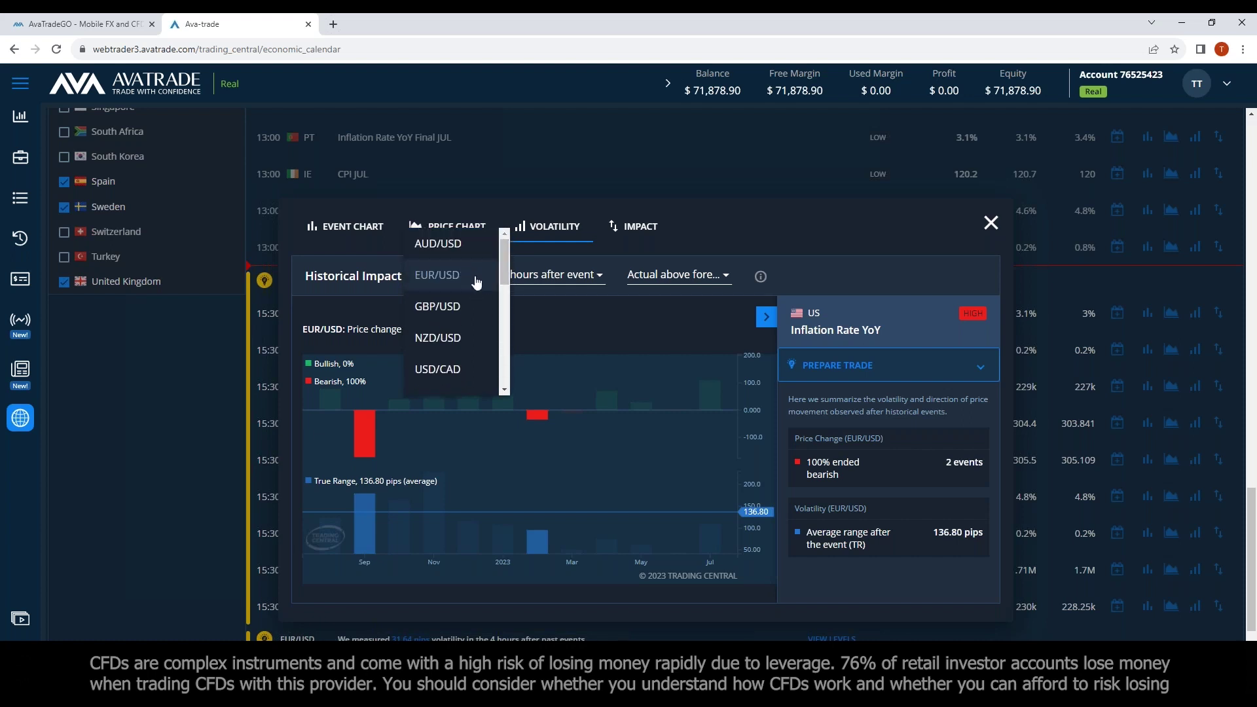
{"action": "left_click", "coordinate": [815, 264]}
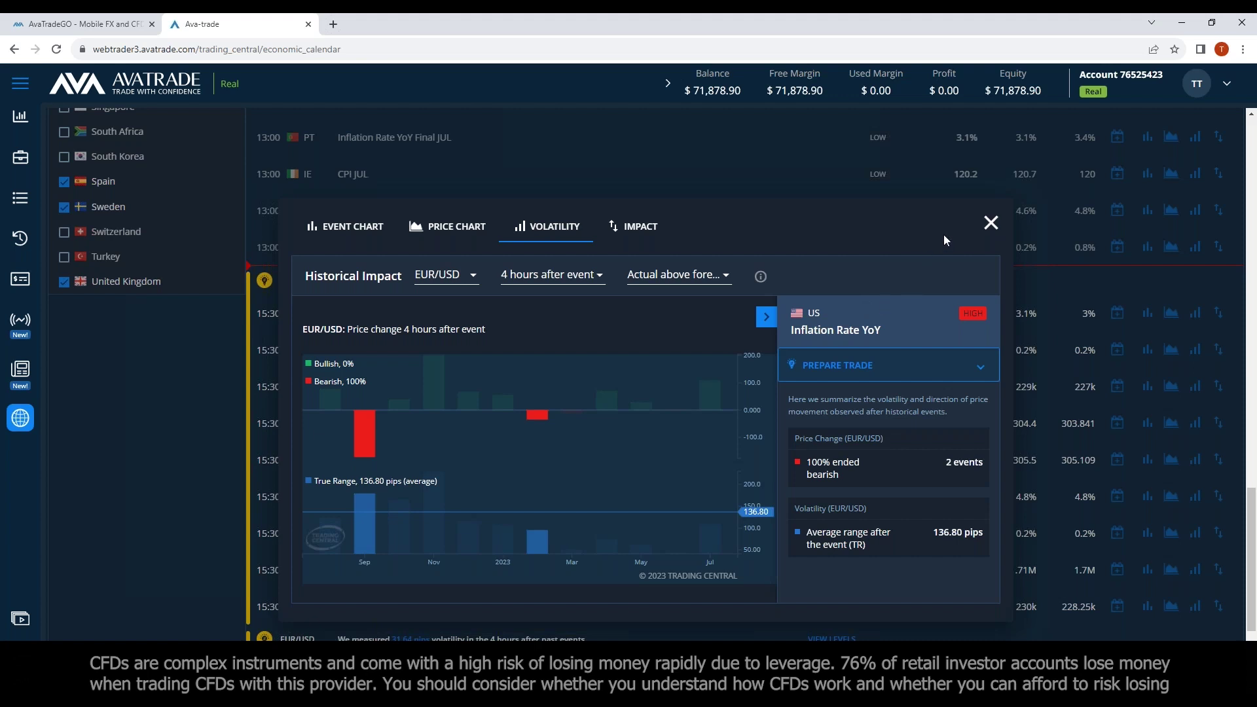
- Close the US Inflation Rate YoY analysis and list the calendar events for 11 August 2023, down to the GB releases
{"action": "left_click", "coordinate": [991, 224]}
{"action": "scroll", "coordinate": [996, 224], "scroll_direction": "up", "scroll_amount": 1}
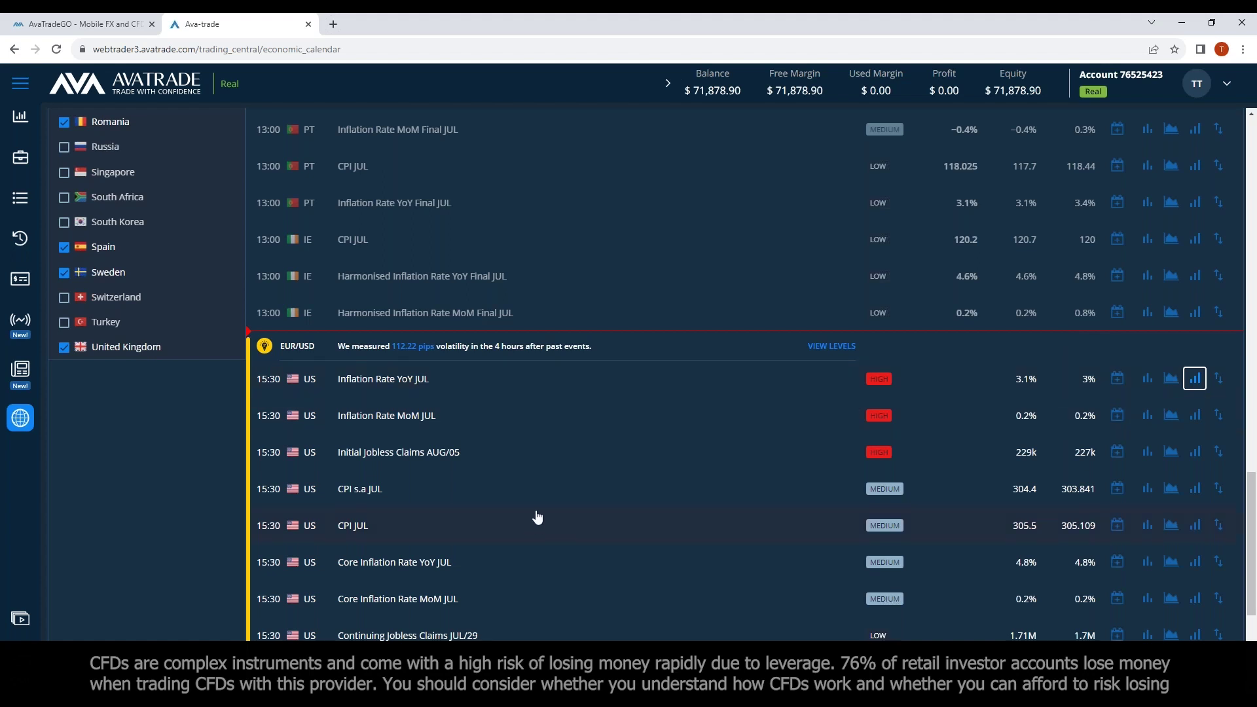
{"action": "scroll", "coordinate": [455, 485], "scroll_direction": "up", "scroll_amount": 5}
{"action": "scroll", "coordinate": [459, 488], "scroll_direction": "up", "scroll_amount": 10}
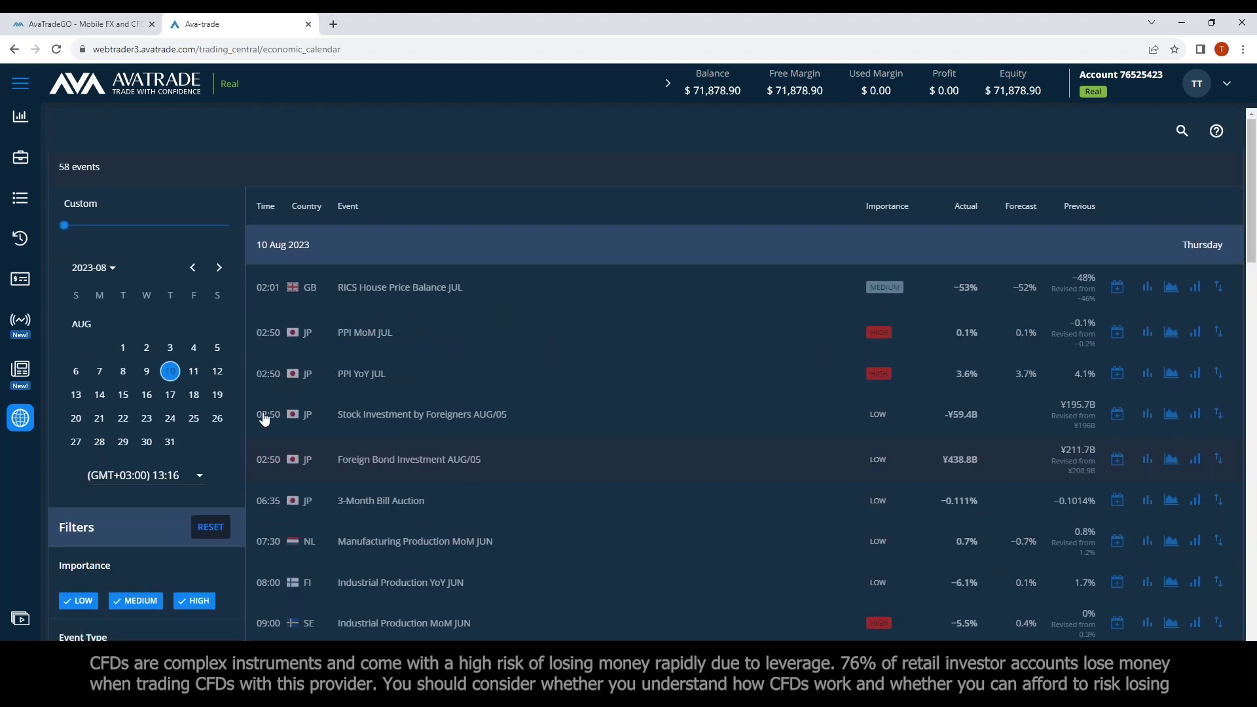
{"action": "left_click", "coordinate": [193, 372]}
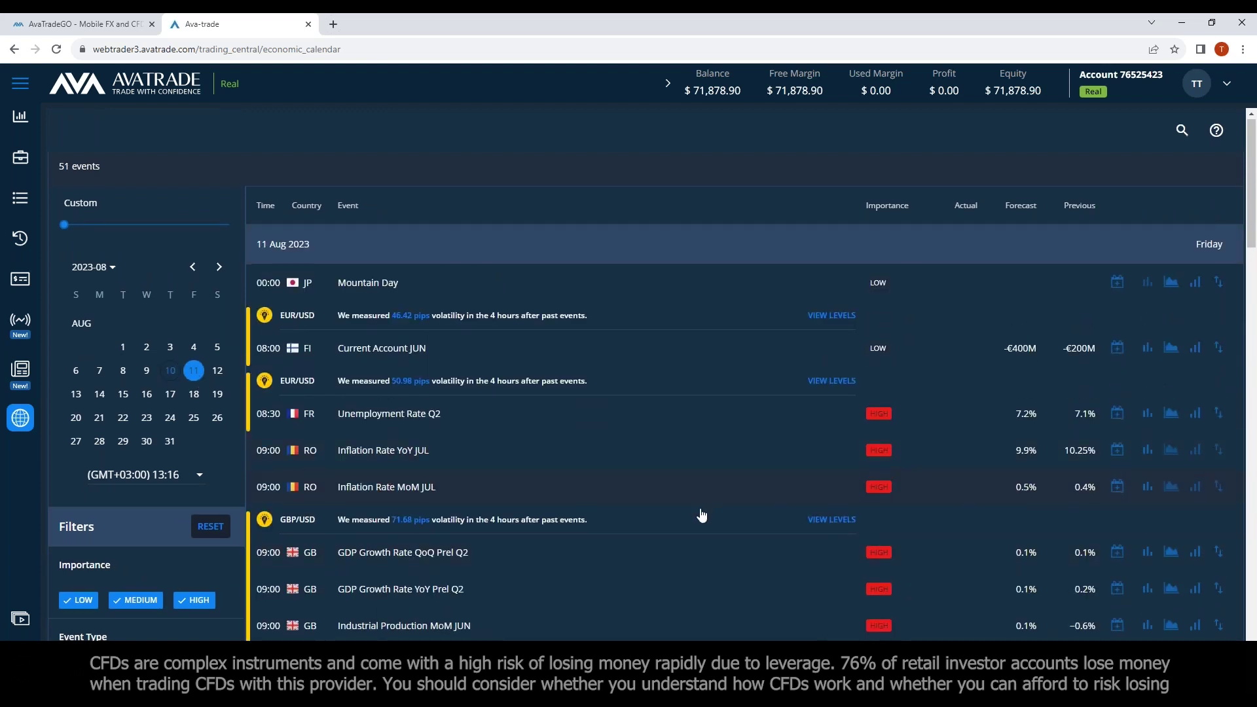
{"action": "scroll", "coordinate": [701, 513], "scroll_direction": "down", "scroll_amount": 3}
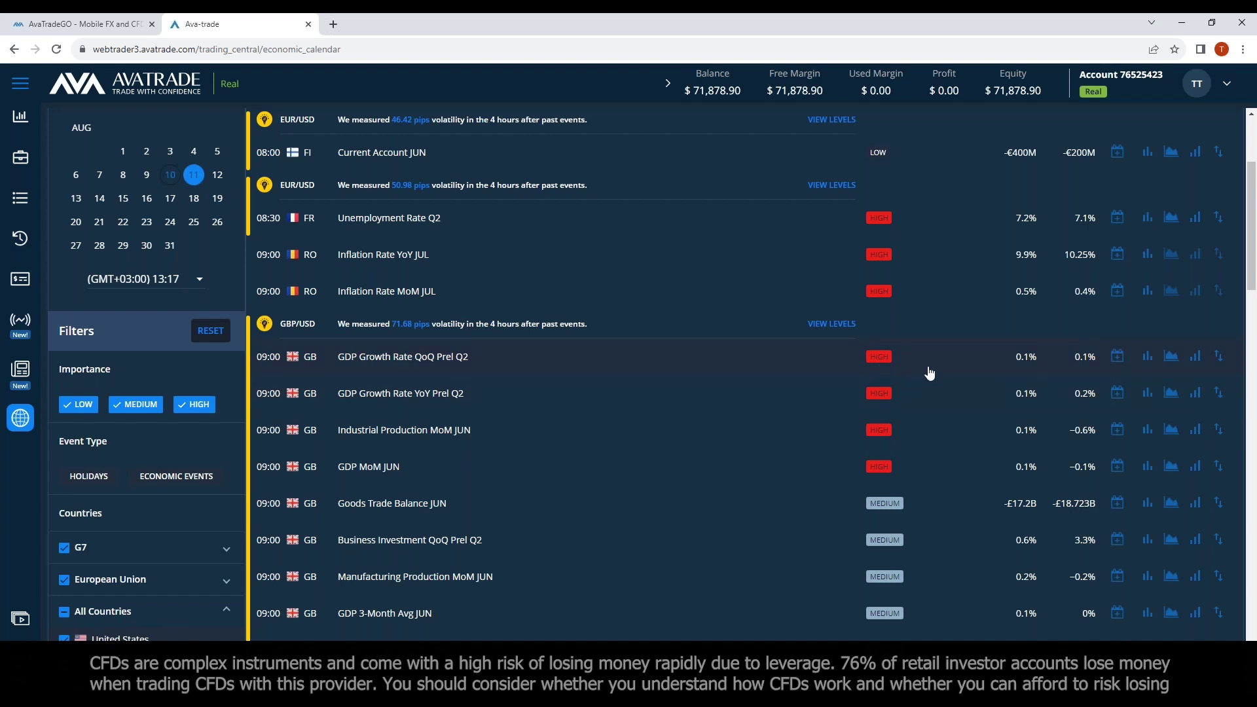
- View the volatility of the GB GDP Growth Rate QoQ Prel Q2 event, filtered to Actual above forecast
{"action": "left_click", "coordinate": [1192, 362]}
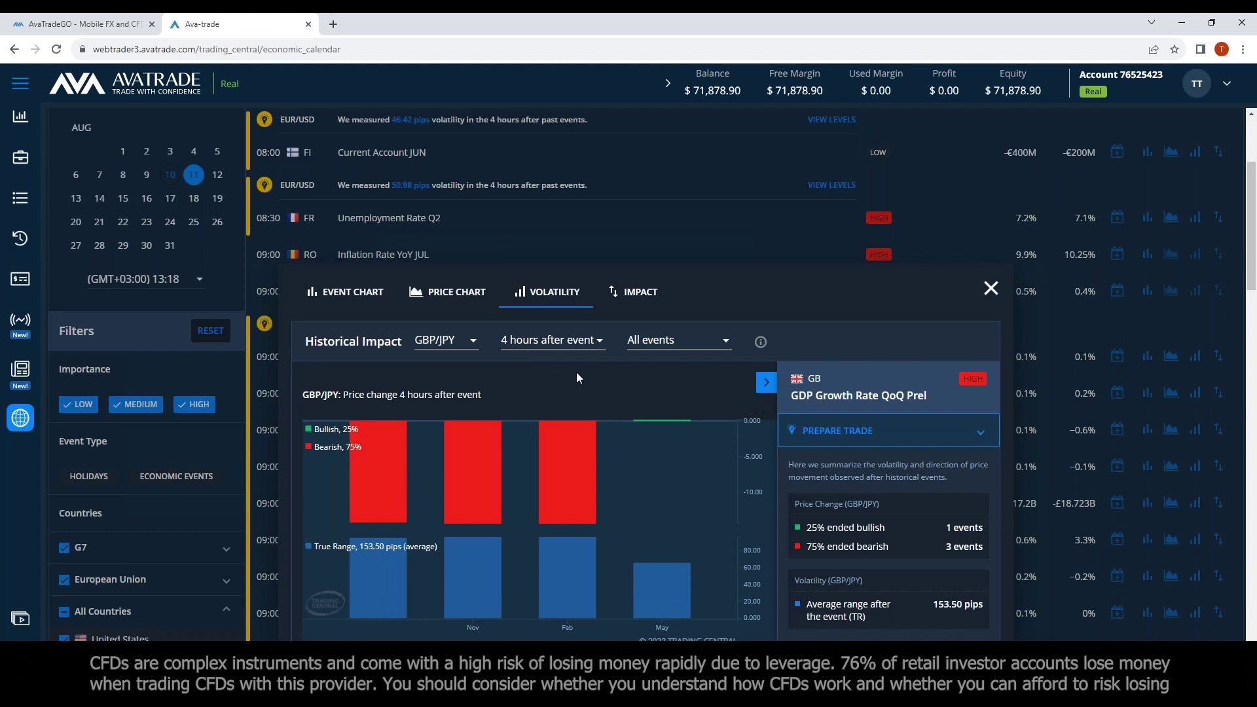
{"action": "left_click", "coordinate": [659, 349]}
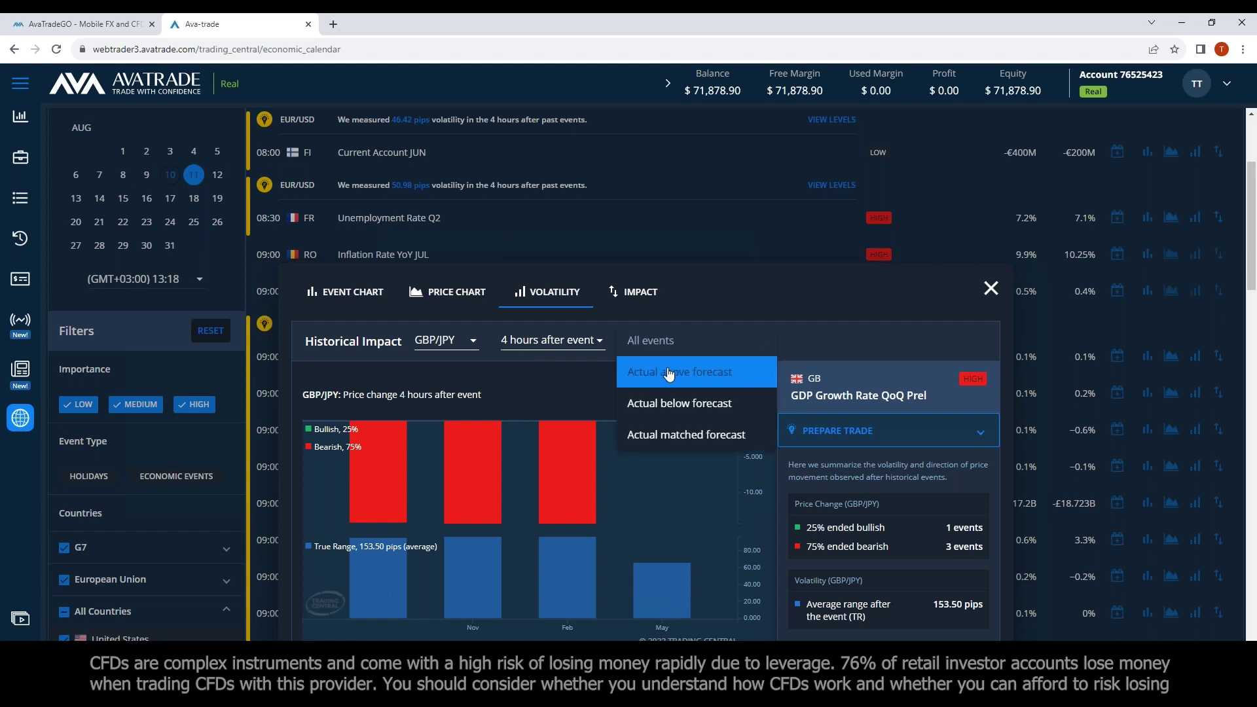
{"action": "left_click", "coordinate": [669, 373]}
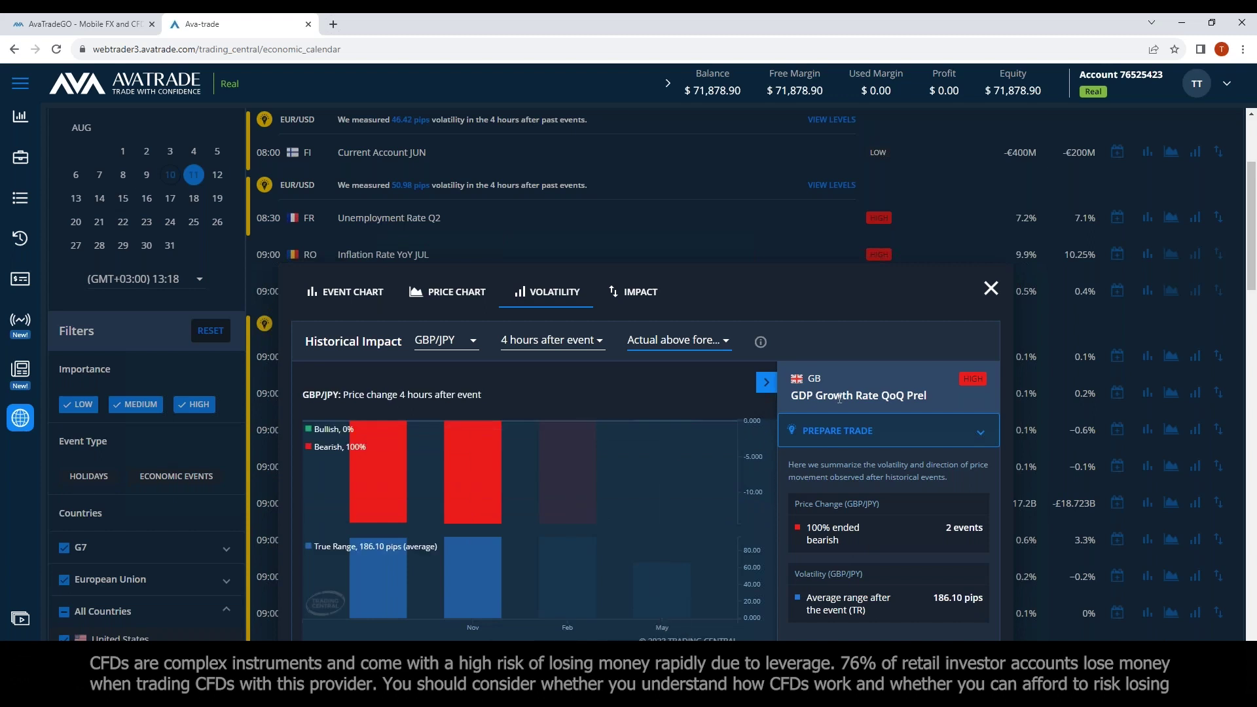
- Compare the GDP event's Actual below forecast results with Actual above forecast, and close the analysis
{"action": "left_click", "coordinate": [681, 346]}
{"action": "left_click", "coordinate": [684, 366]}
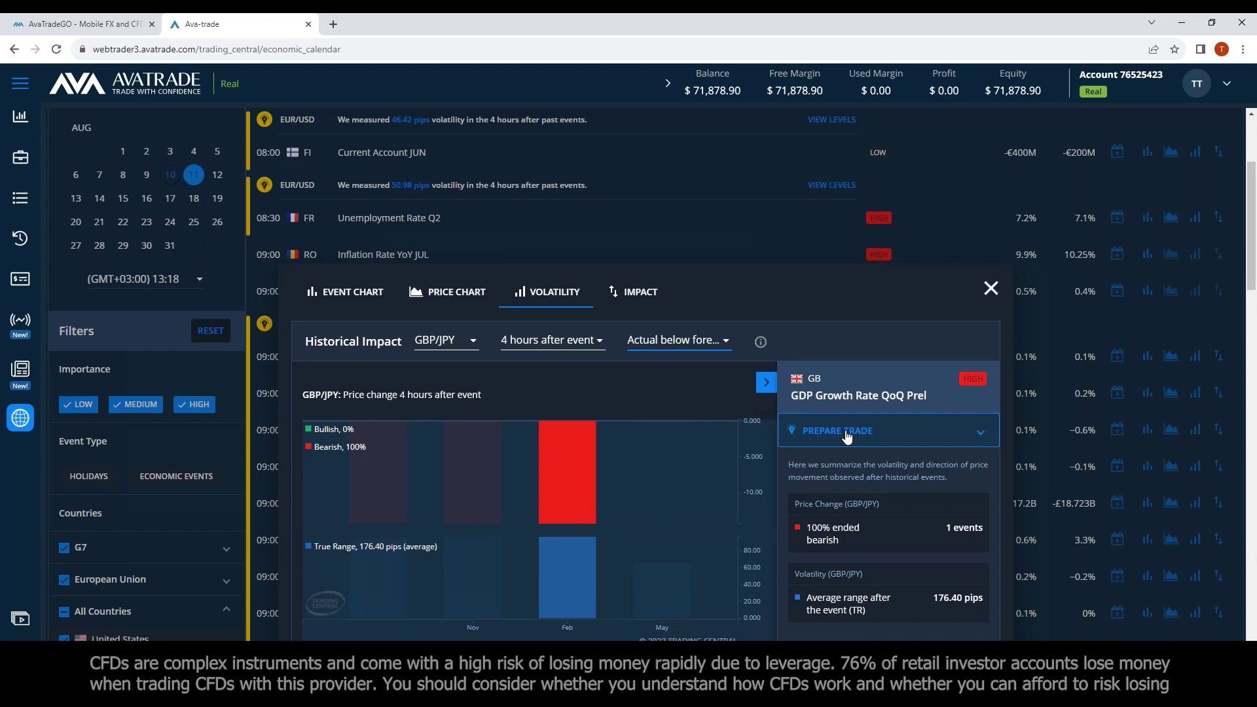
{"action": "left_click", "coordinate": [665, 346]}
{"action": "left_click", "coordinate": [673, 320]}
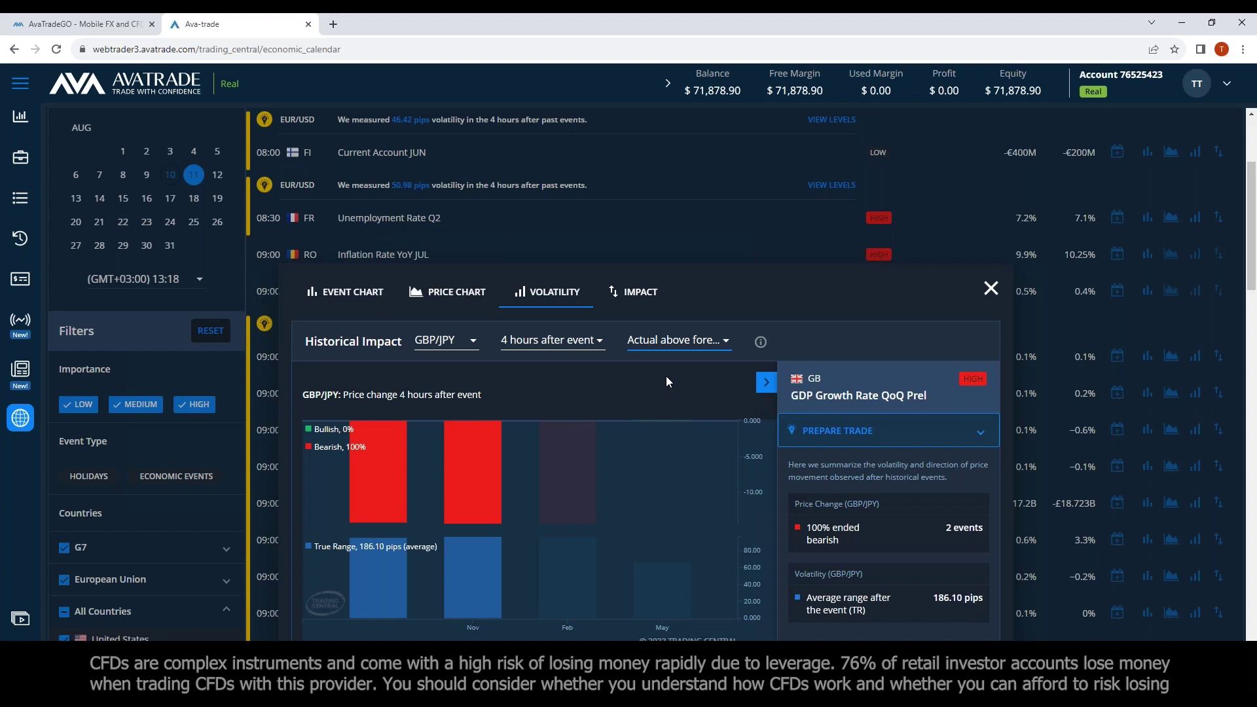
{"action": "left_click", "coordinate": [991, 289]}
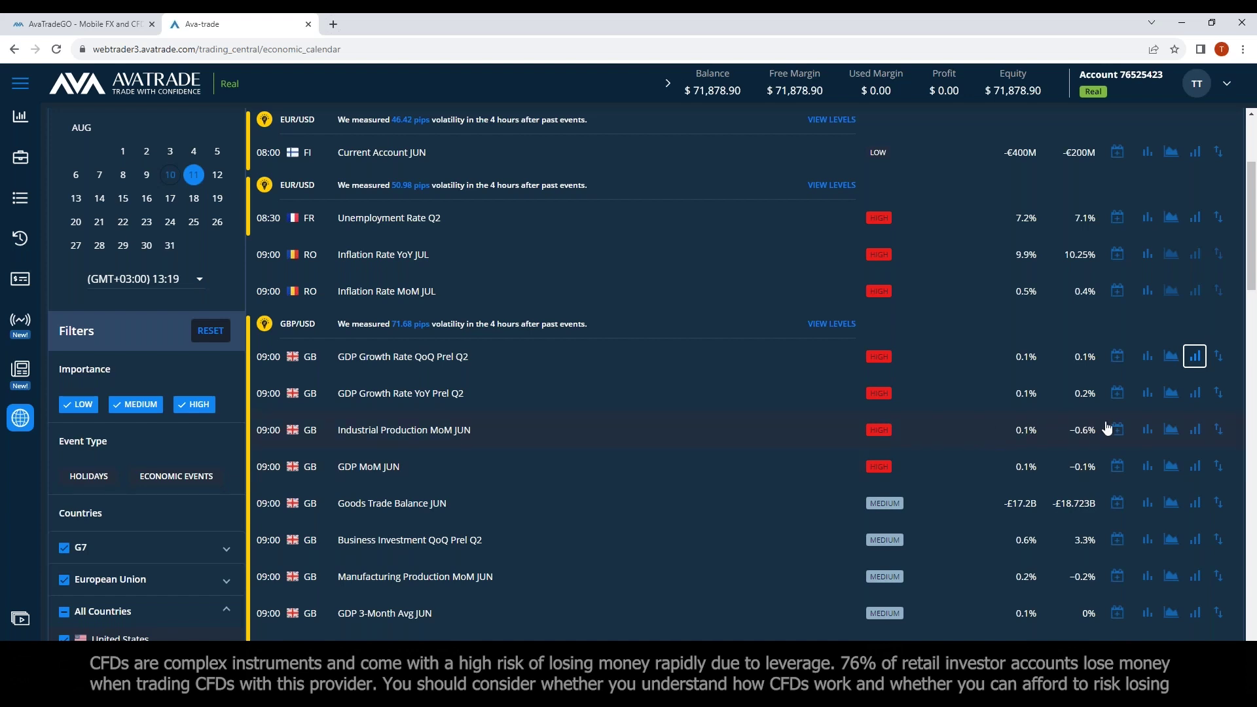
- View the volatility of the GB Industrial Production MoM JUN event for Actual above forecast, and switch to Actual below forecast
{"action": "left_click", "coordinate": [1196, 434]}
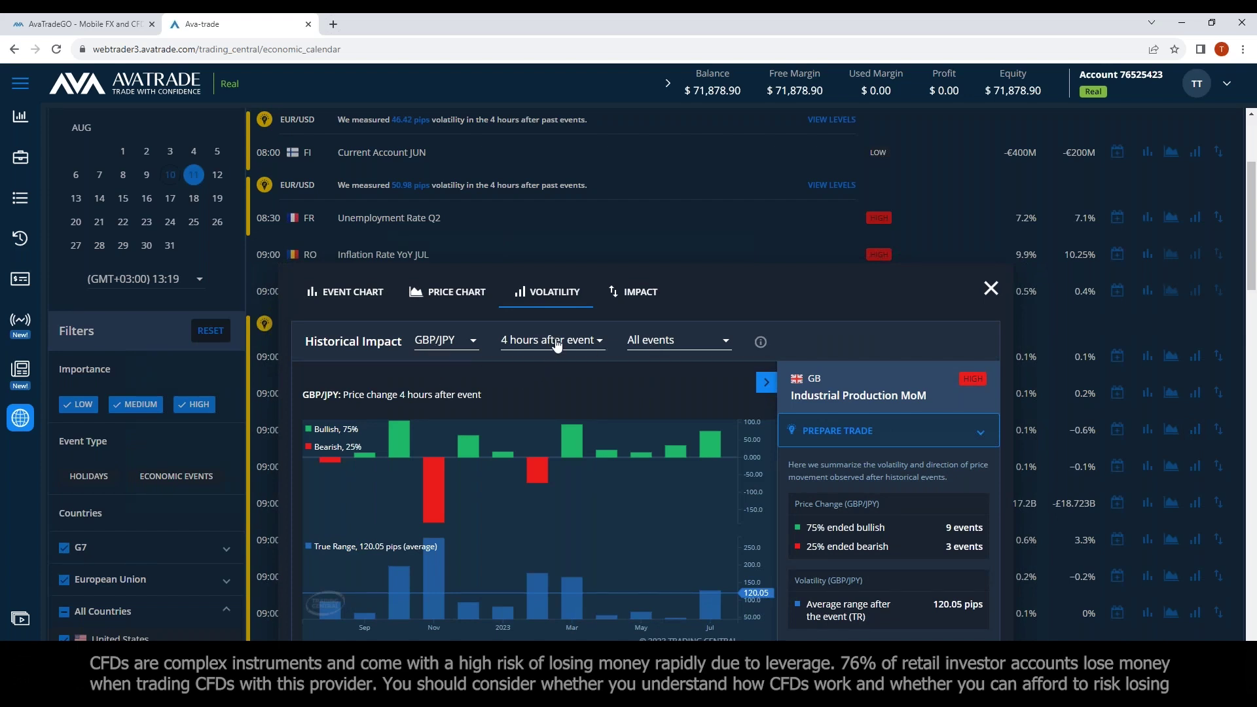
{"action": "left_click", "coordinate": [665, 344]}
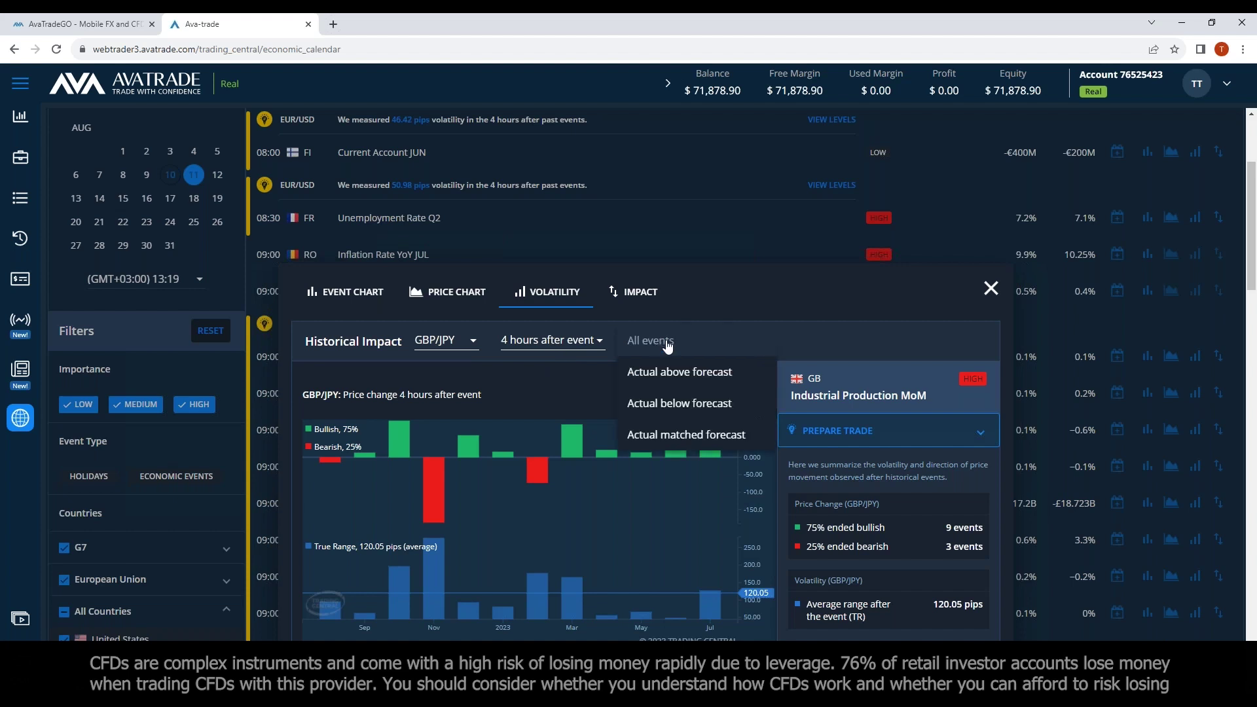
{"action": "left_click", "coordinate": [692, 372]}
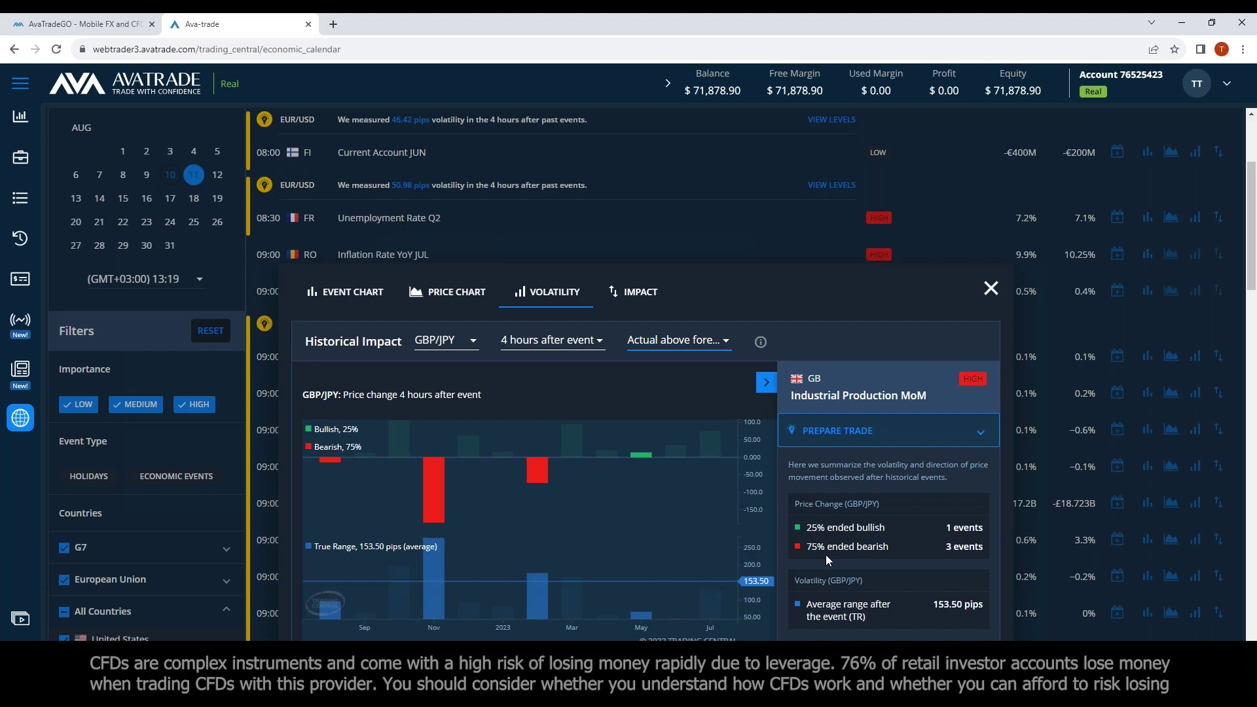
{"action": "left_click", "coordinate": [684, 342]}
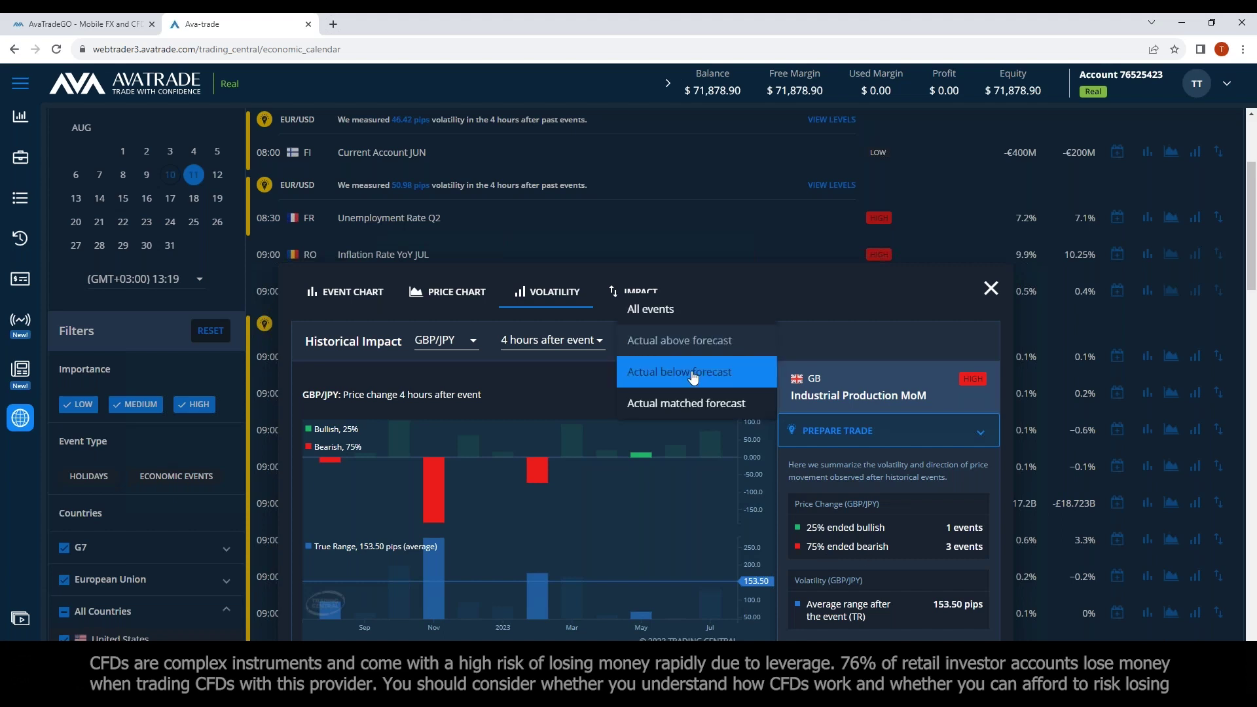
{"action": "left_click", "coordinate": [686, 371]}
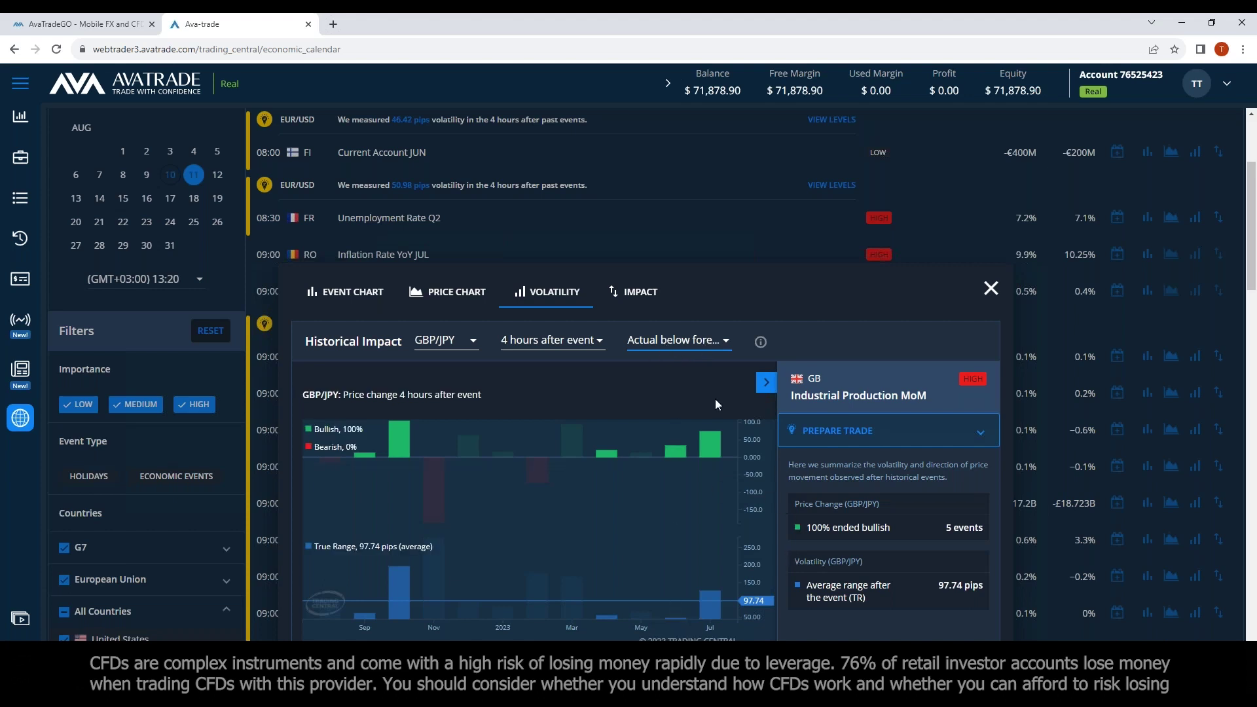
- Compare the below-forecast GBP/JPY price changes at 4 hours and 5 minutes after event, and restore 4 hours
{"action": "mouse_move", "coordinate": [400, 486]}
{"action": "left_click", "coordinate": [528, 343]}
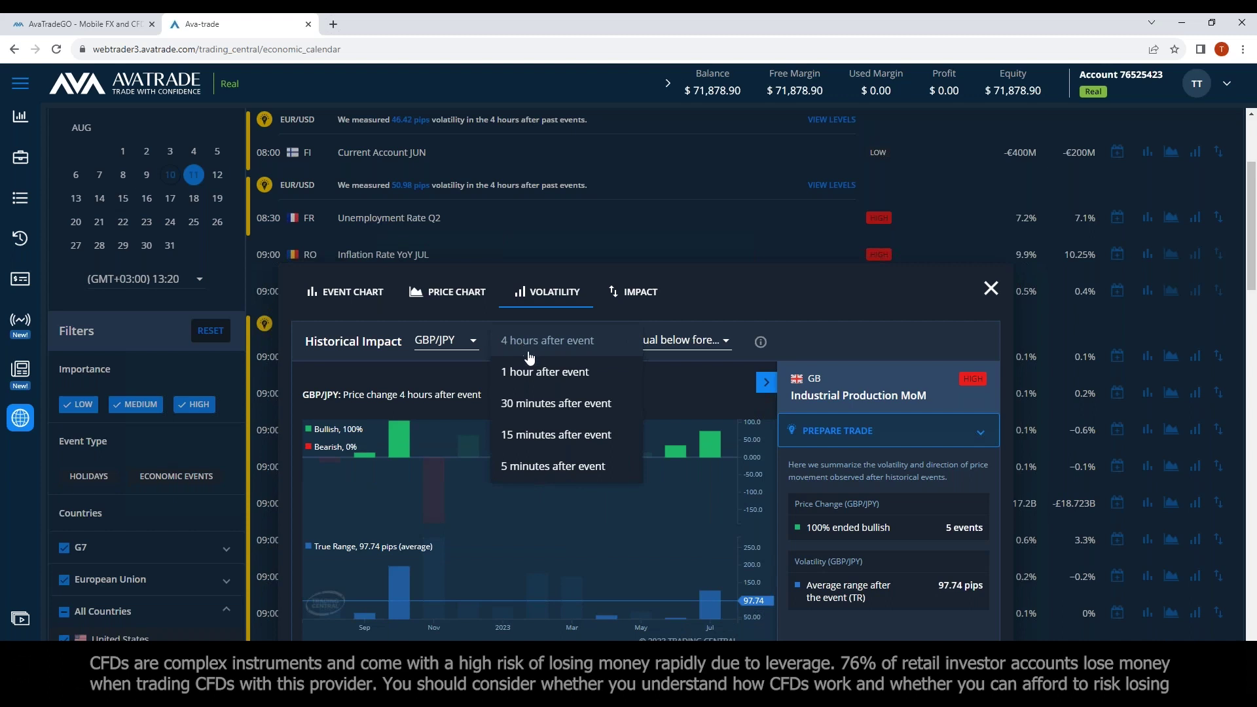
{"action": "left_click", "coordinate": [537, 466]}
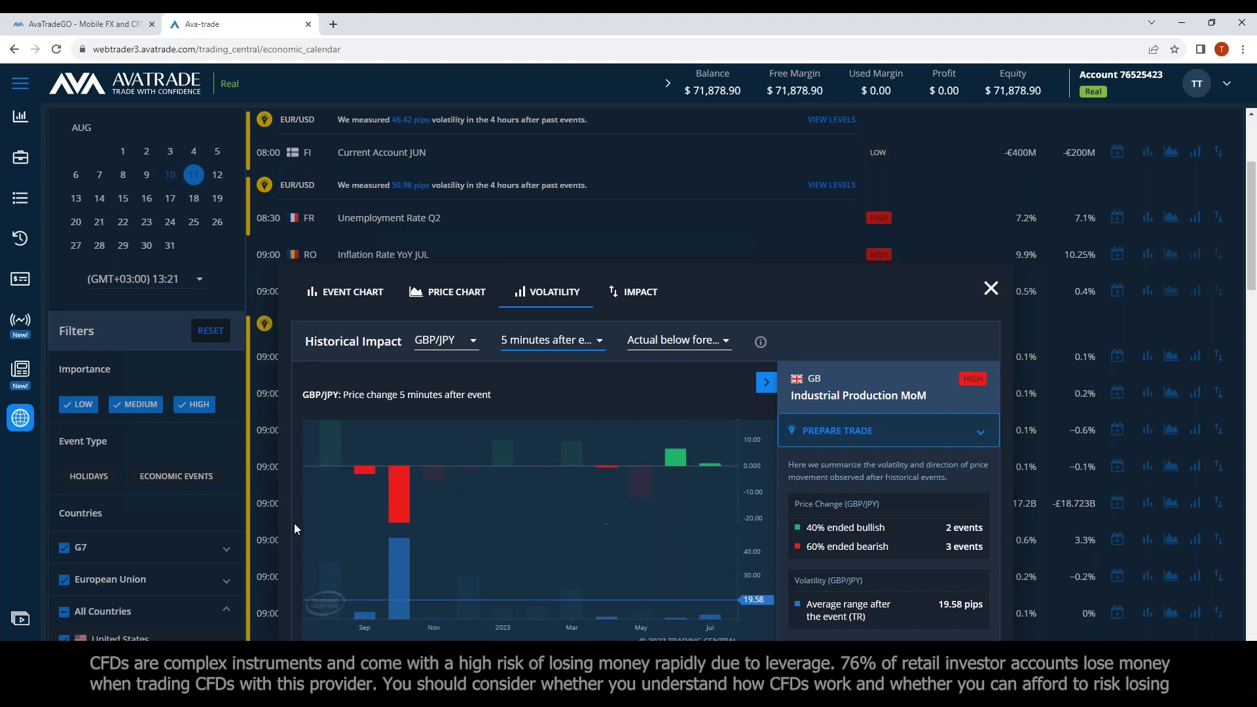
{"action": "left_click", "coordinate": [525, 352]}
{"action": "left_click", "coordinate": [548, 212]}
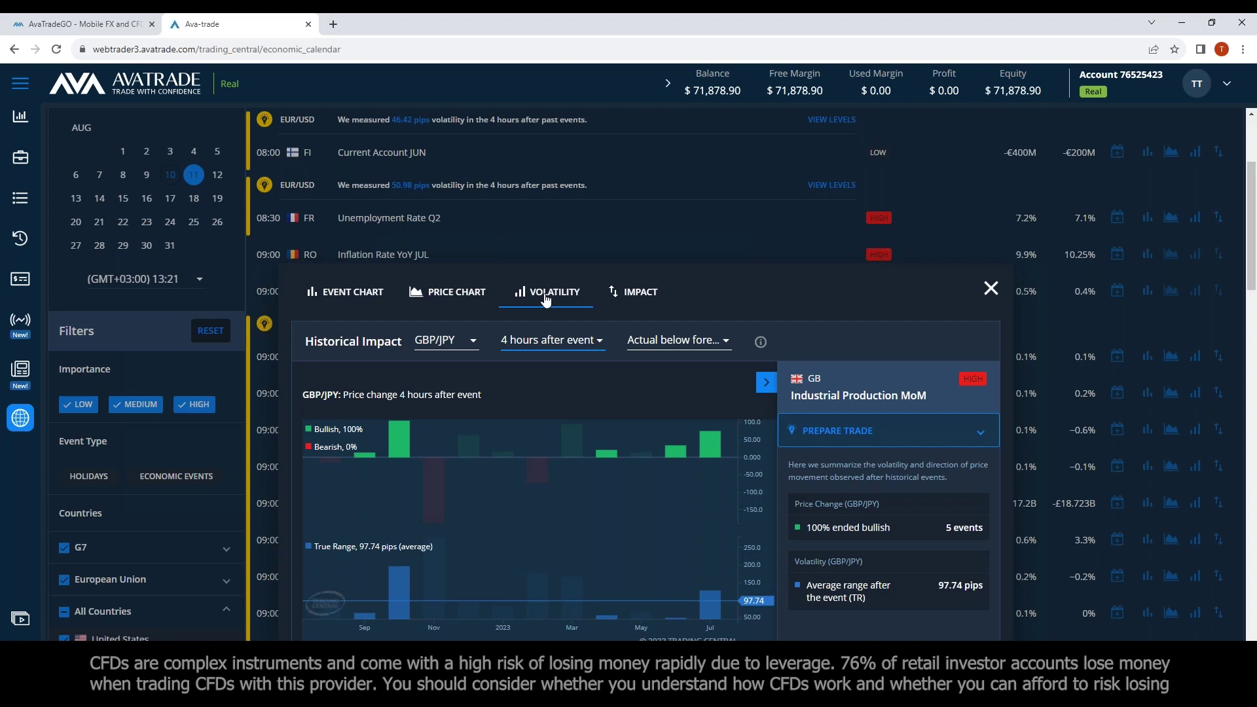
- Filter Industrial Production MoM to Actual above forecast, examine the May 12 bar's price movement, and close the analysis
{"action": "left_click", "coordinate": [679, 342]}
{"action": "left_click", "coordinate": [690, 309]}
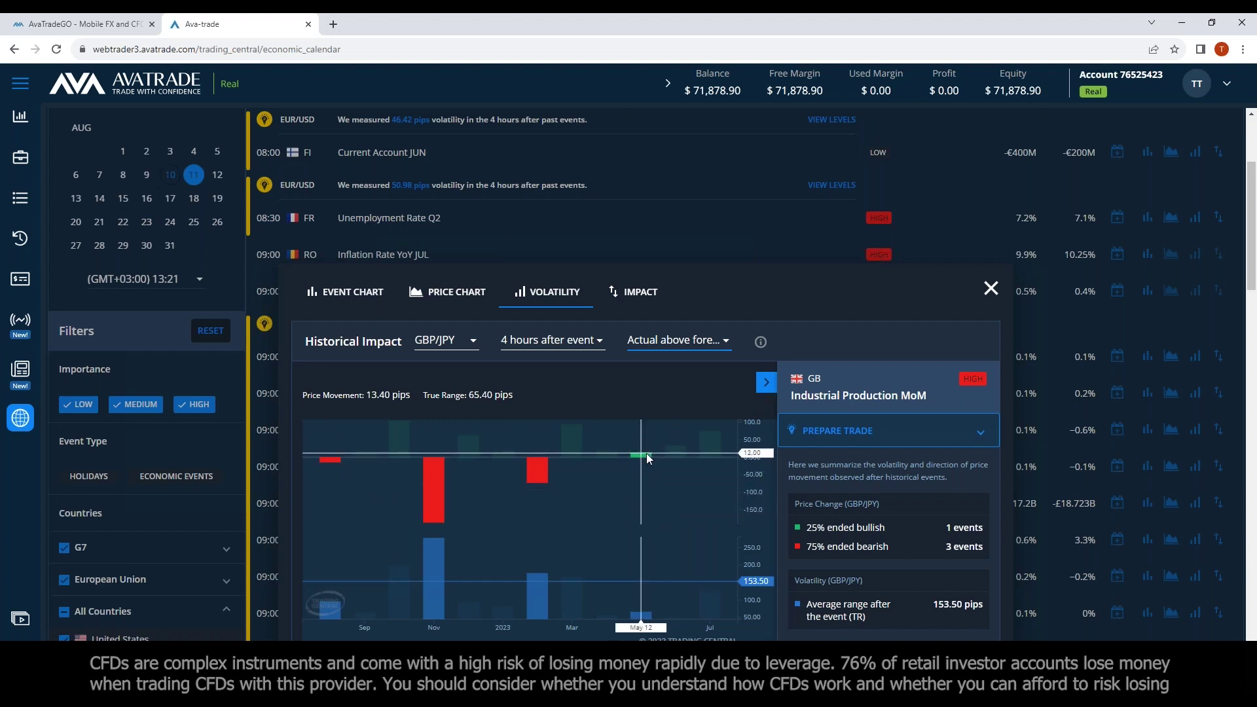
{"action": "left_click", "coordinate": [989, 287]}
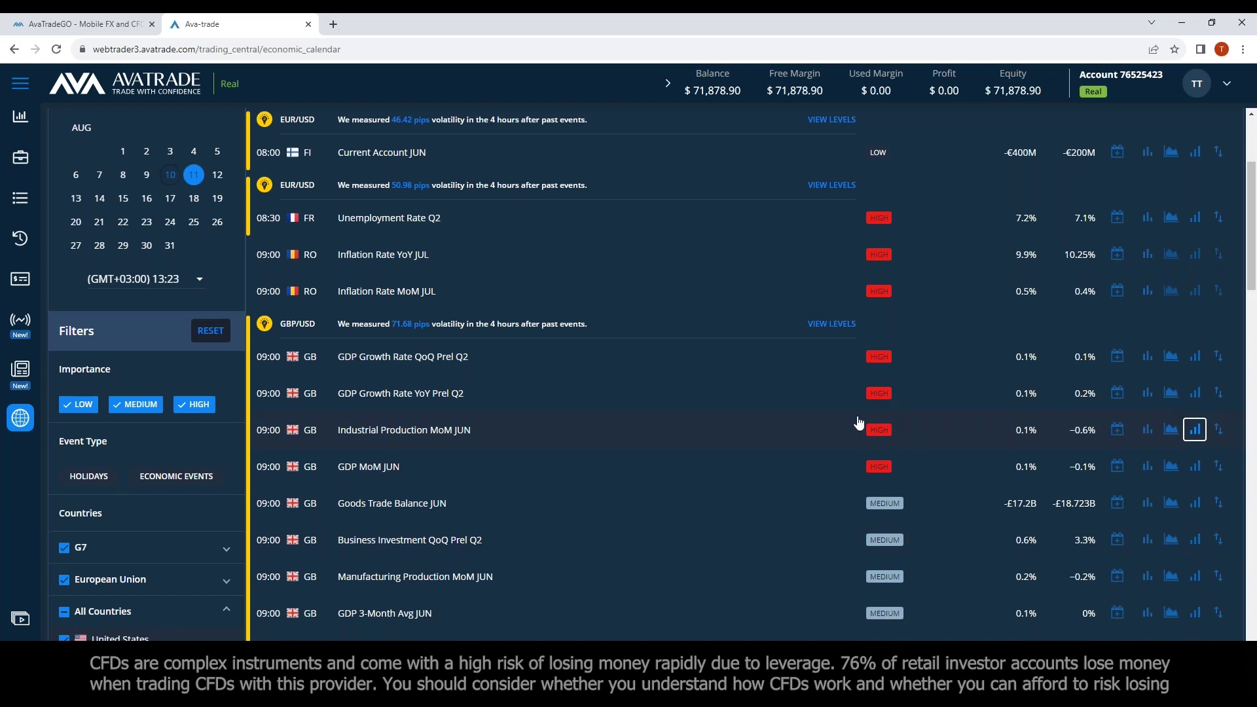
- Return from the economic calendar to the trading charts and load the EURUSD chart
{"action": "left_click", "coordinate": [19, 119]}
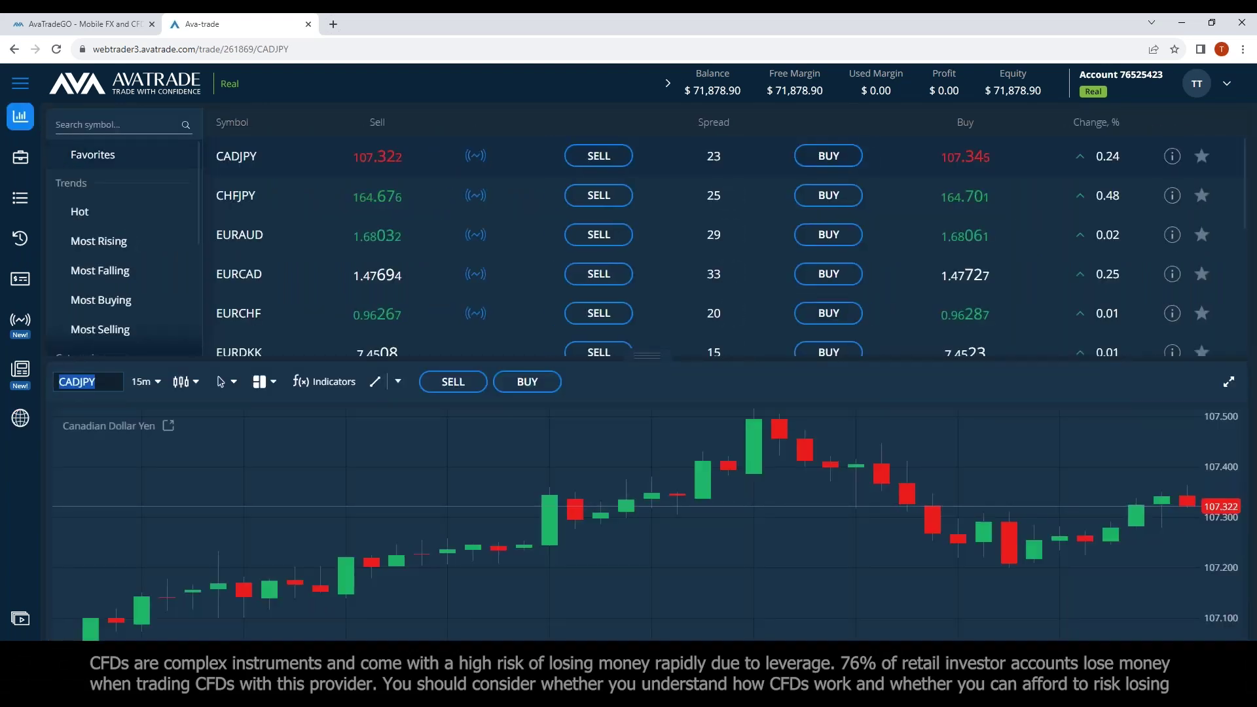
{"action": "type", "text": "\\eur"}
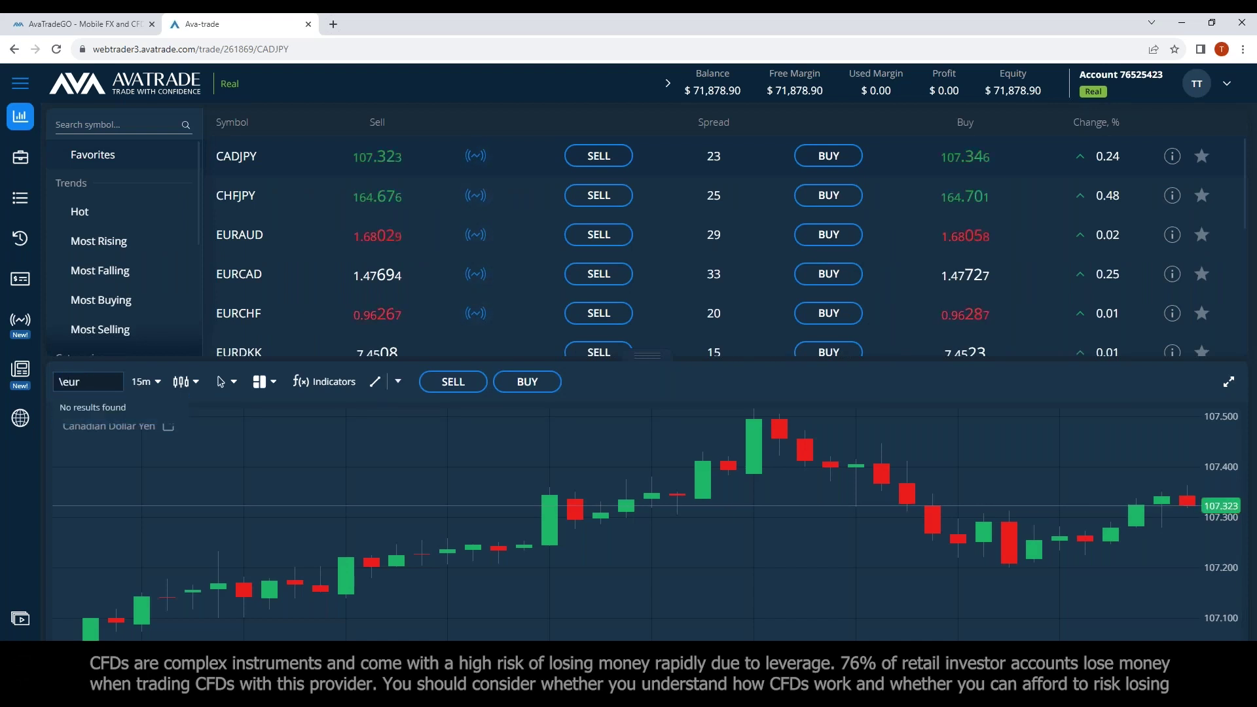
{"action": "key", "text": "BackSpace"}
{"action": "key", "text": "BackSpace"}
{"action": "key", "text": "BackSpace"}
{"action": "key", "text": "BackSpace"}
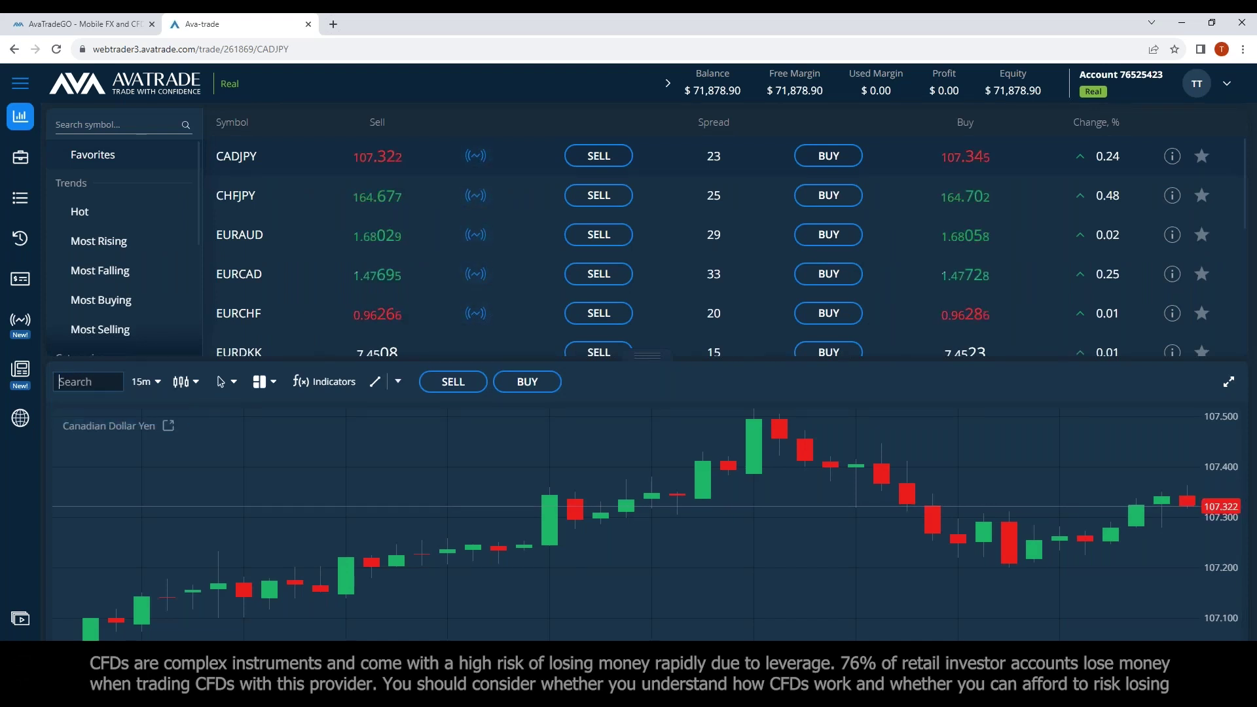
{"action": "type", "text": "\\"}
{"action": "key", "text": "BackSpace"}
{"action": "type", "text": "eurusd"}
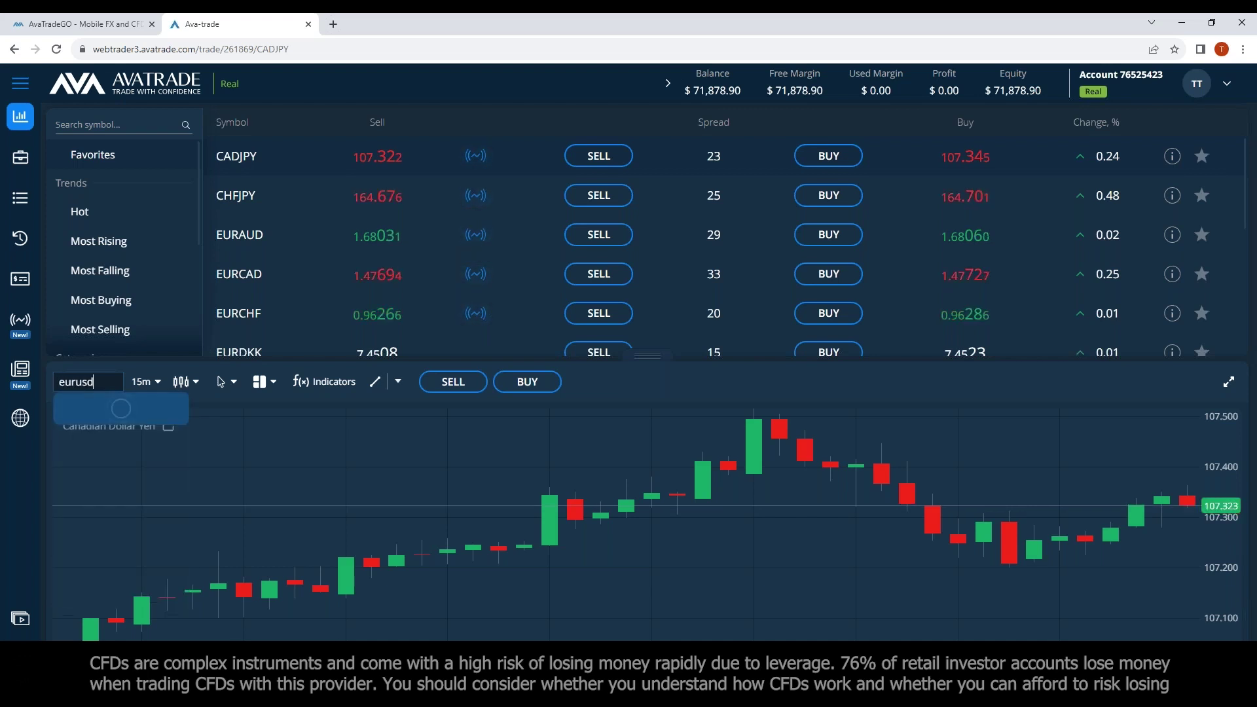
{"action": "left_click", "coordinate": [108, 440]}
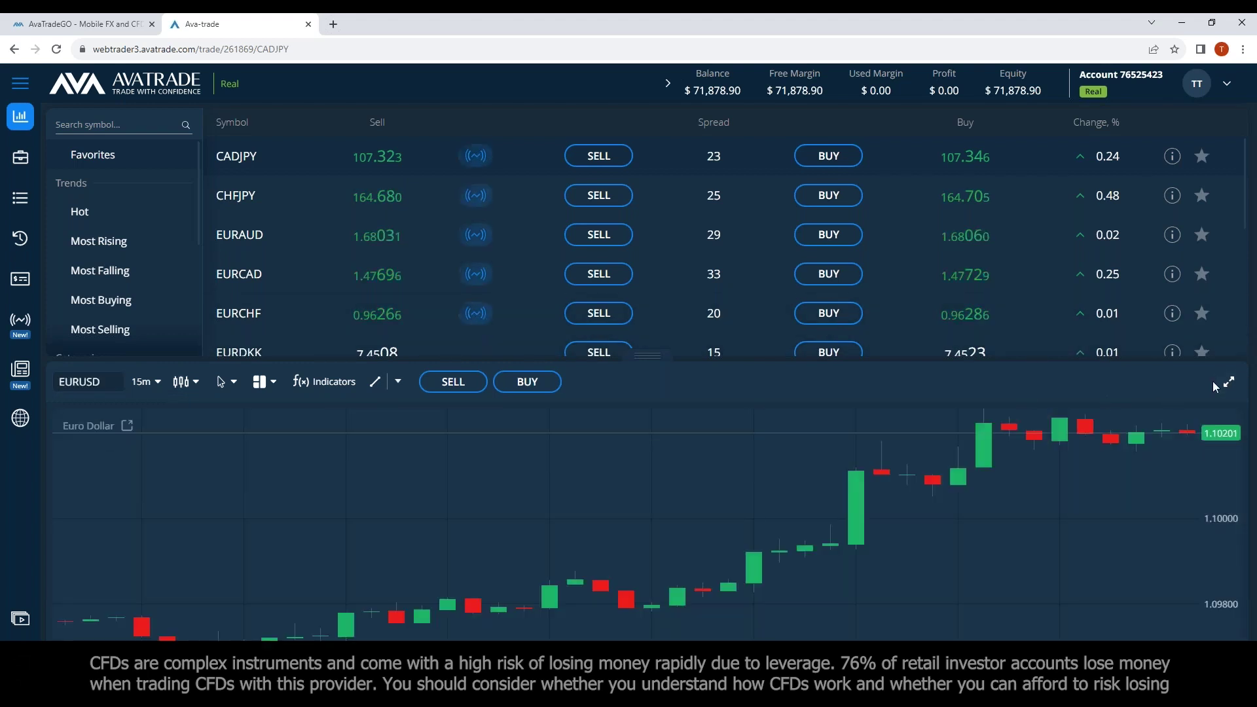
- Enlarge the EURUSD chart and delete the price lines at 1.09485 and 1.09458
{"action": "left_click", "coordinate": [1230, 382]}
{"action": "scroll", "coordinate": [1115, 457], "scroll_direction": "down", "scroll_amount": 6}
{"action": "scroll", "coordinate": [1110, 488], "scroll_direction": "down", "scroll_amount": 3}
{"action": "double_click", "coordinate": [1090, 559]}
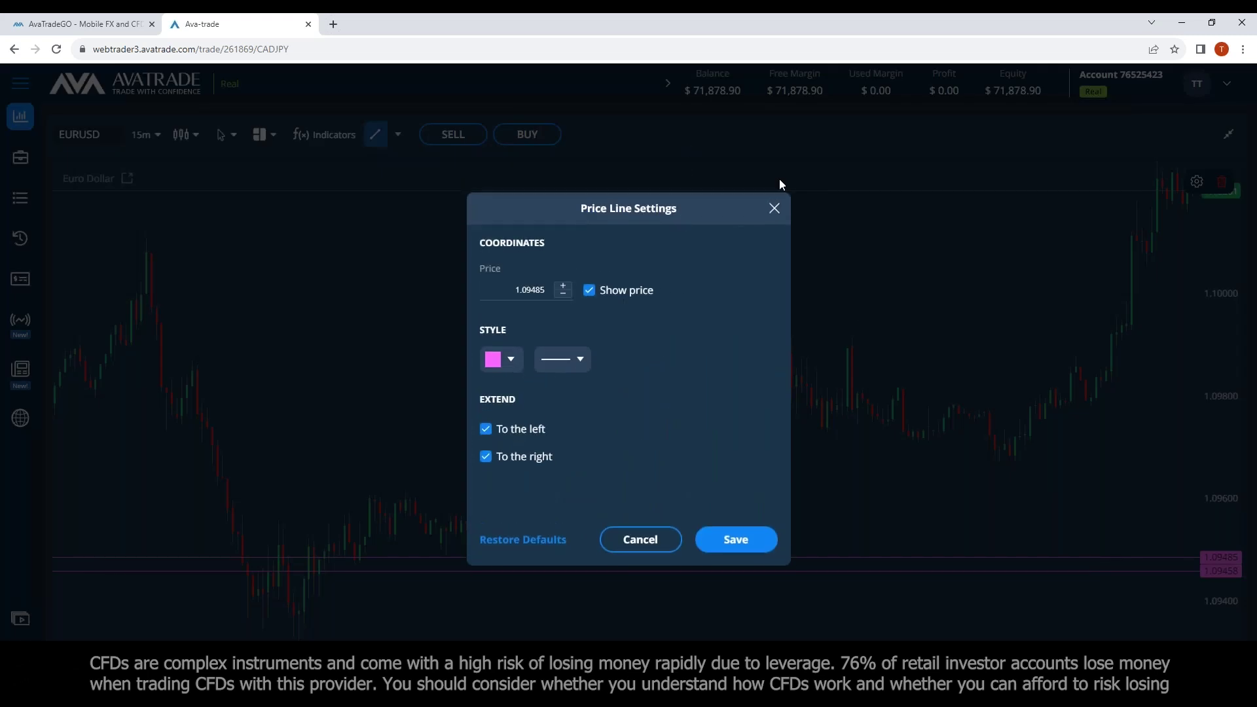
{"action": "left_click", "coordinate": [773, 209]}
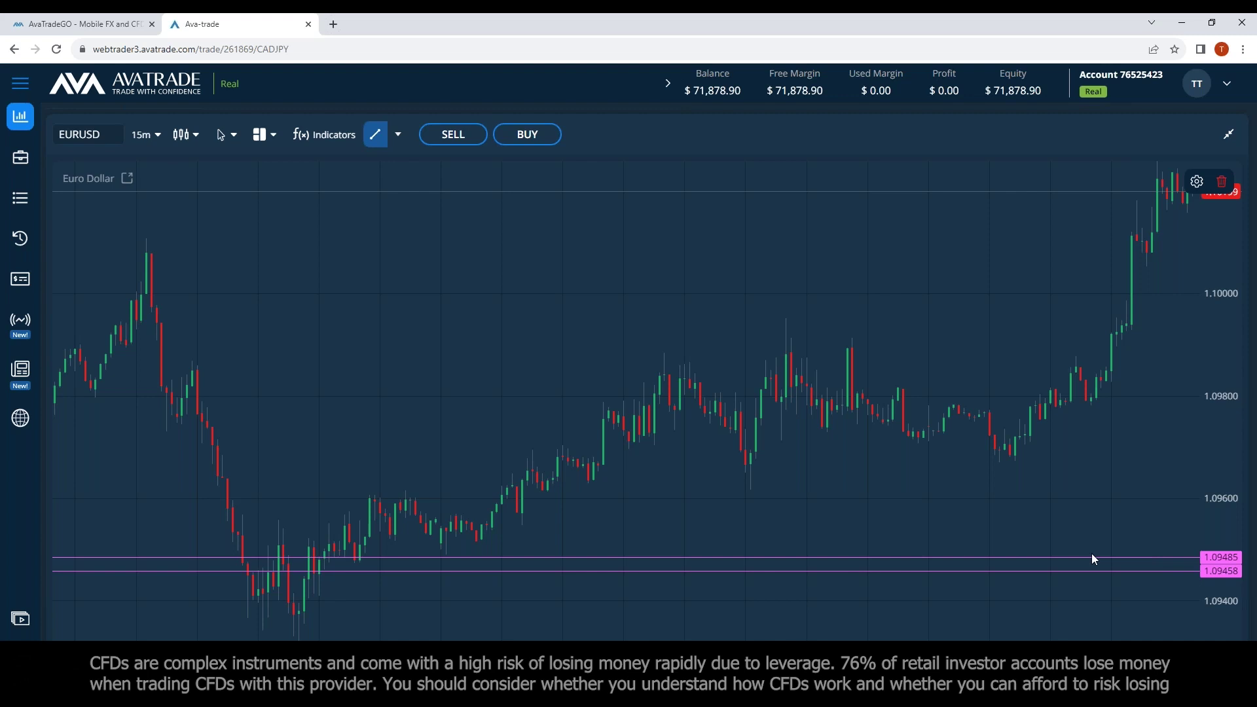
{"action": "key", "text": "Delete"}
{"action": "left_click", "coordinate": [1129, 572]}
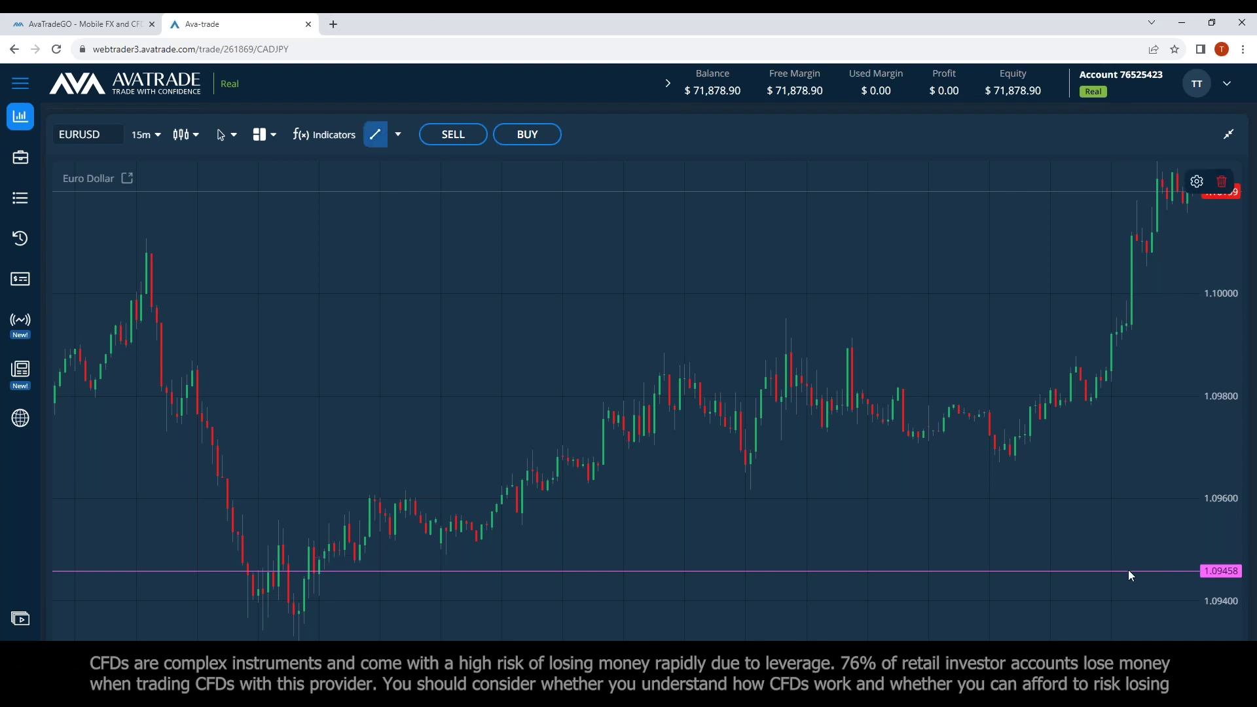
{"action": "key", "text": "Delete"}
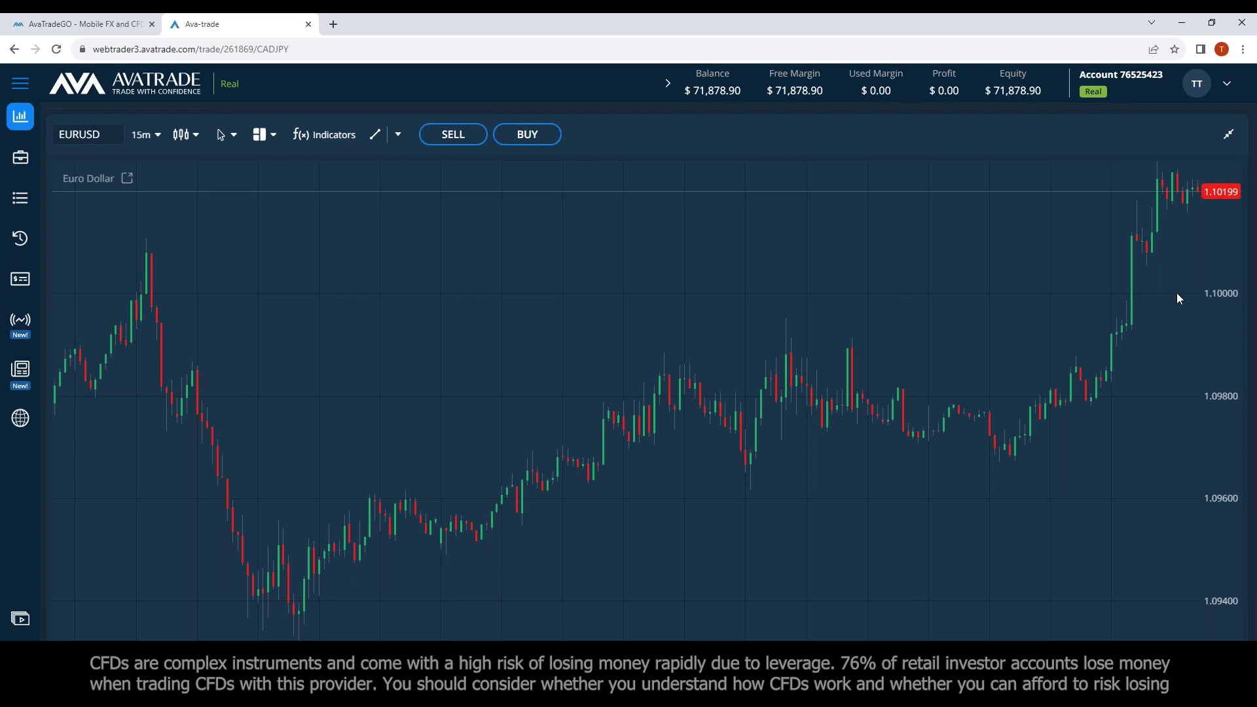
{"action": "left_click", "coordinate": [21, 84]}
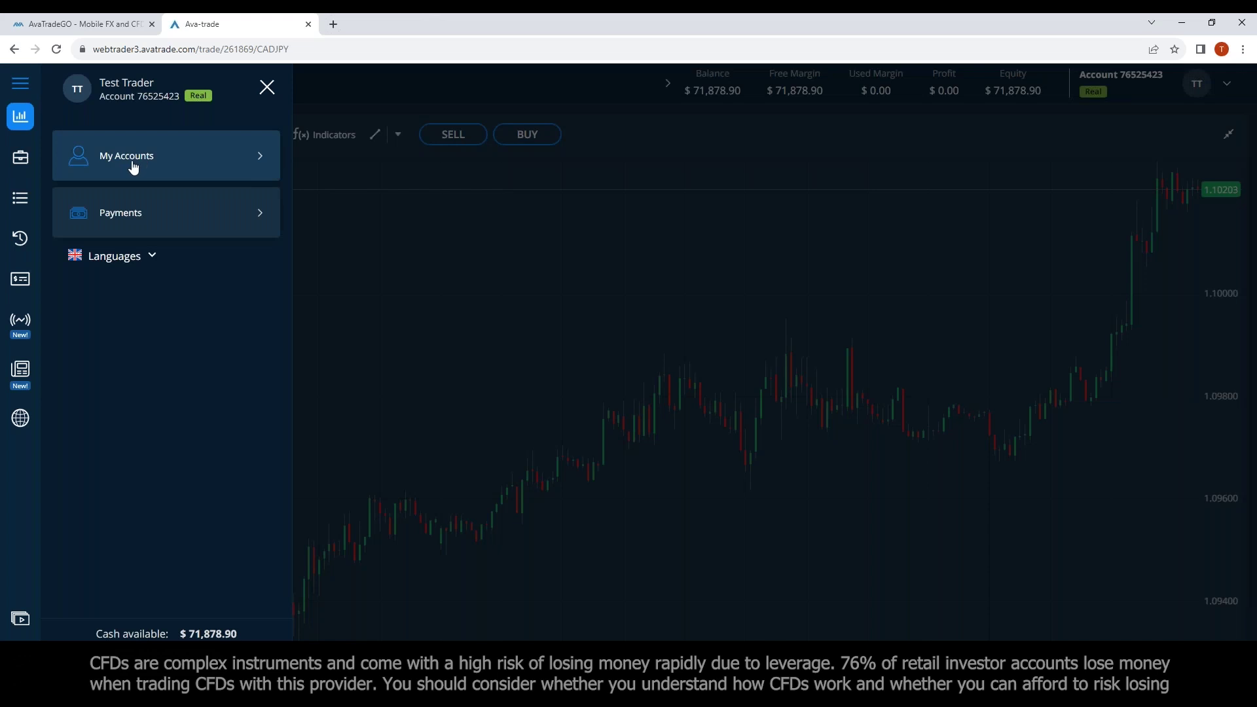
{"action": "left_click", "coordinate": [527, 292]}
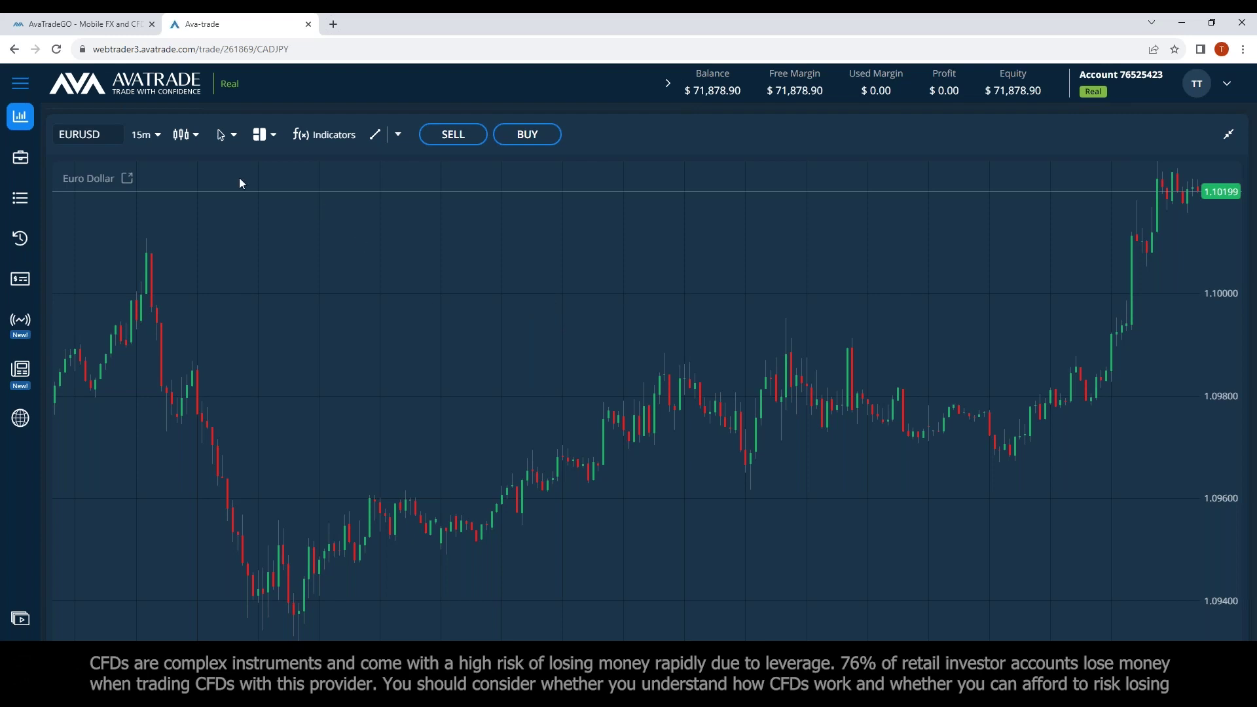
- Switch the EURUSD chart's timeframe to 4h
{"action": "left_click", "coordinate": [154, 136]}
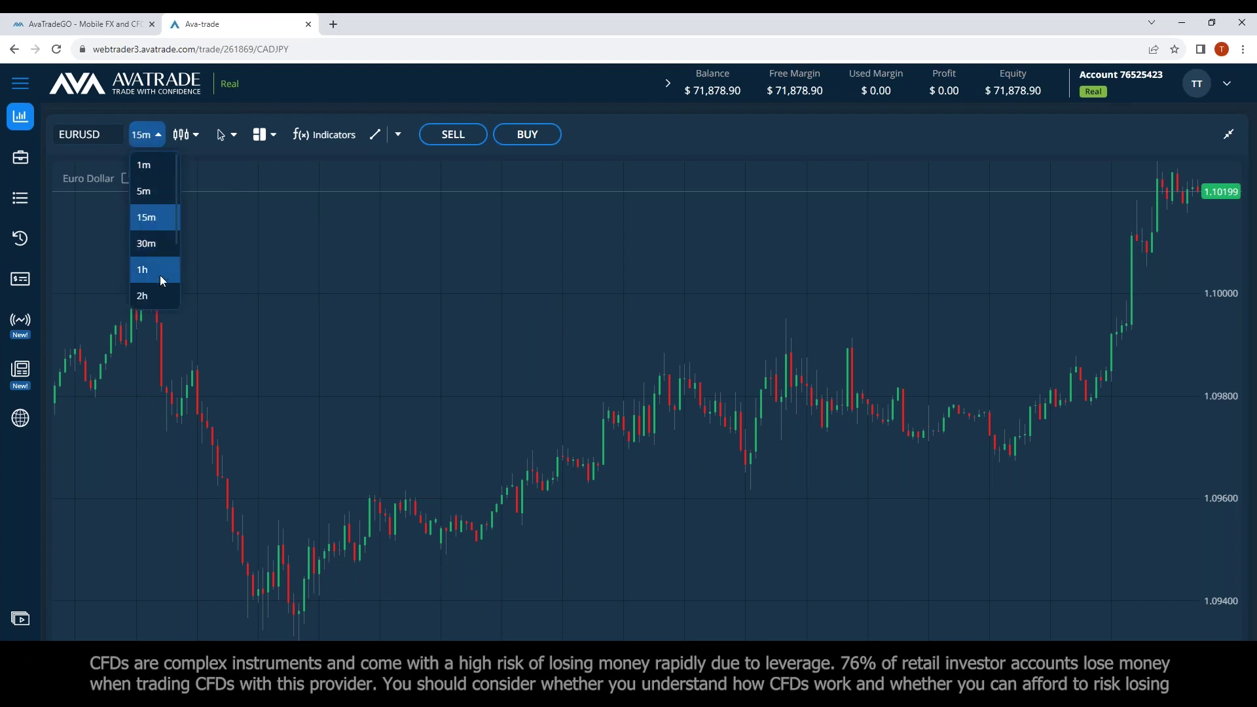
{"action": "scroll", "coordinate": [160, 275], "scroll_direction": "down", "scroll_amount": 1}
{"action": "left_click", "coordinate": [147, 266]}
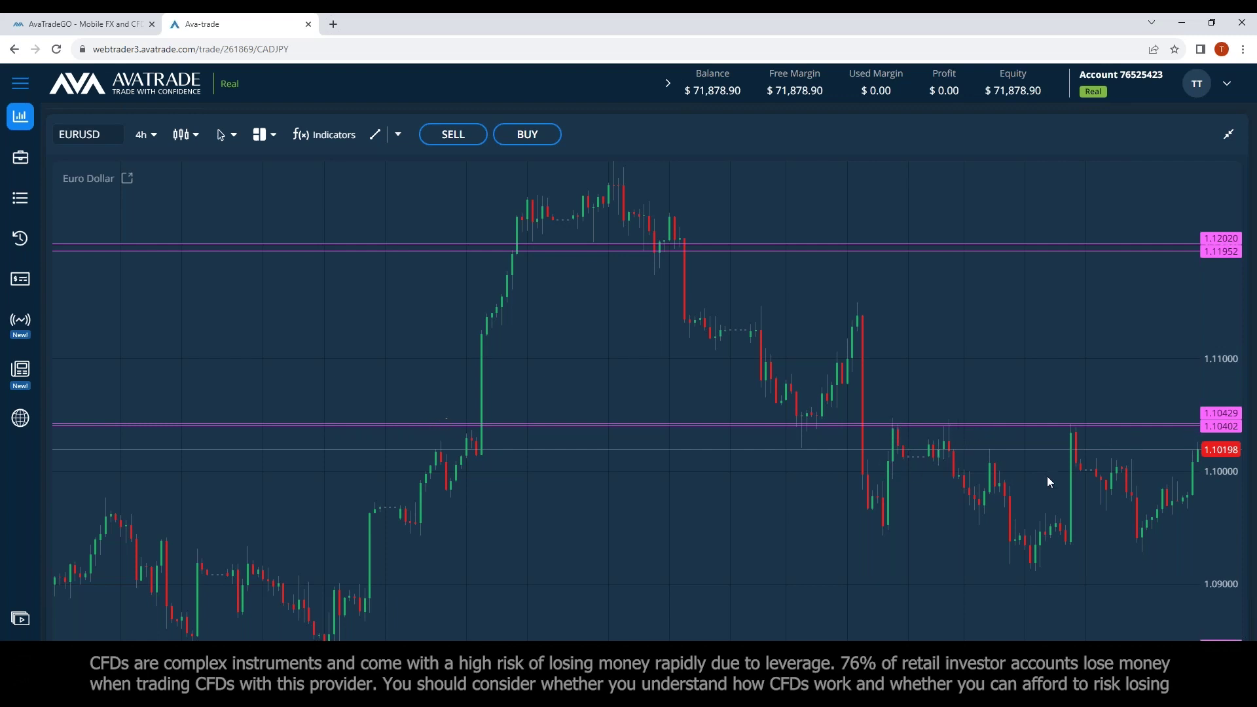
{"action": "left_click", "coordinate": [808, 423]}
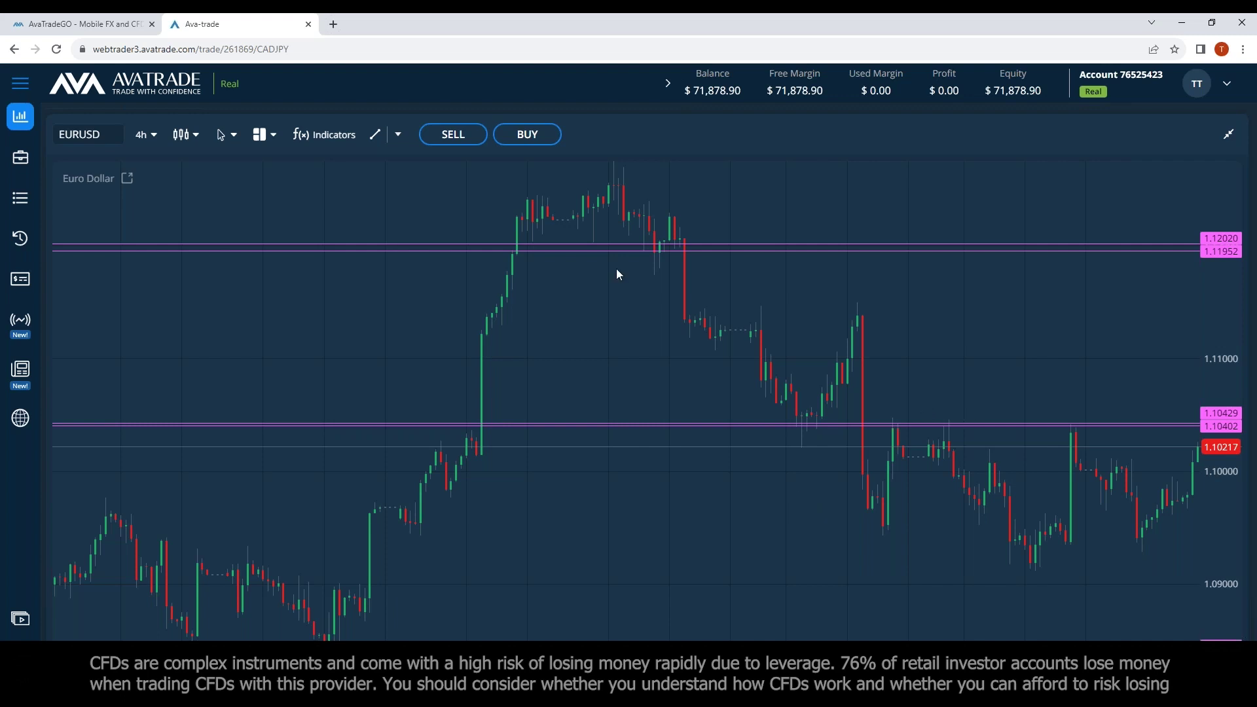
- Draw a price line just above the 1.10429 line and adjust its level to about 1.10512
{"action": "left_click", "coordinate": [398, 134]}
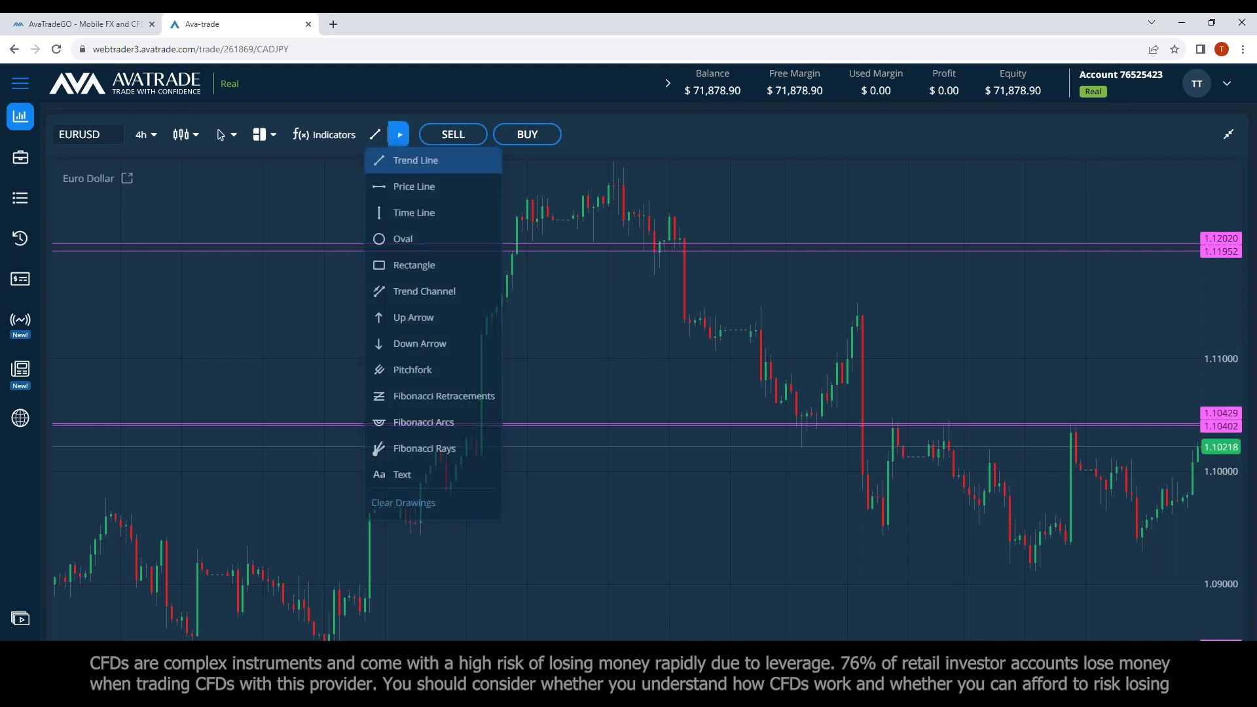
{"action": "left_click", "coordinate": [419, 187]}
{"action": "left_click", "coordinate": [1147, 412]}
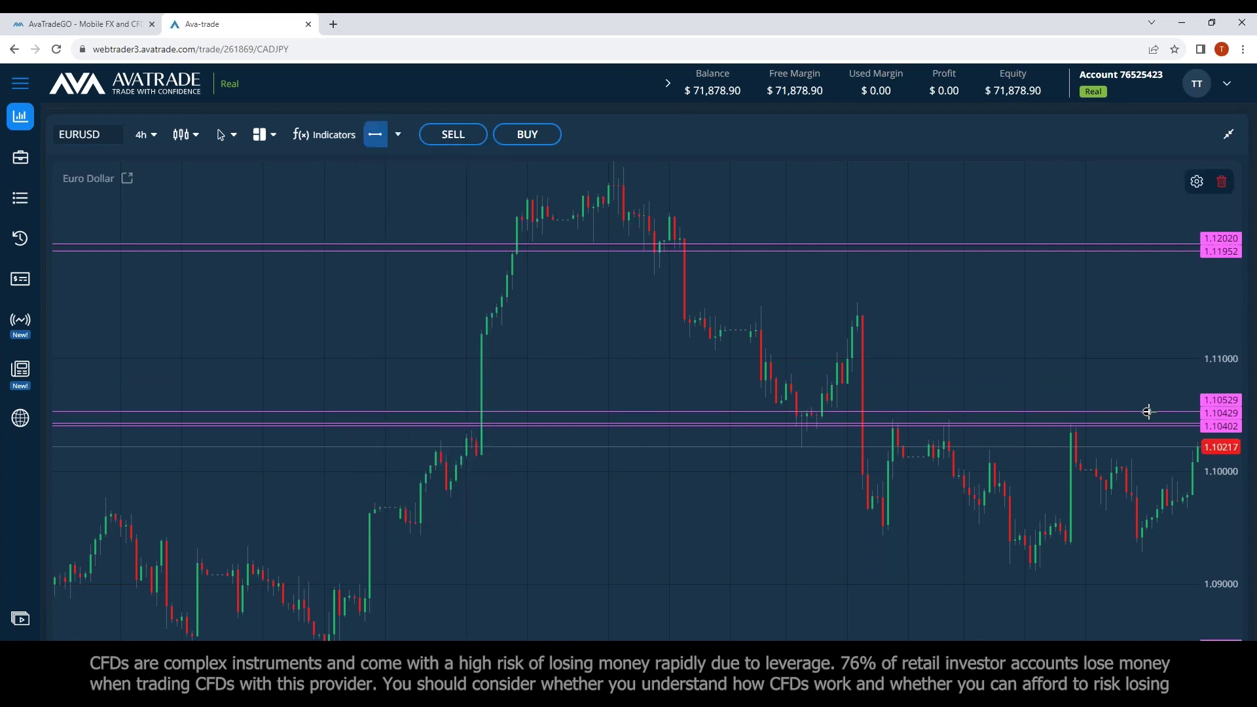
{"action": "left_click_drag", "start_coordinate": [1137, 411], "coordinate": [1136, 401]}
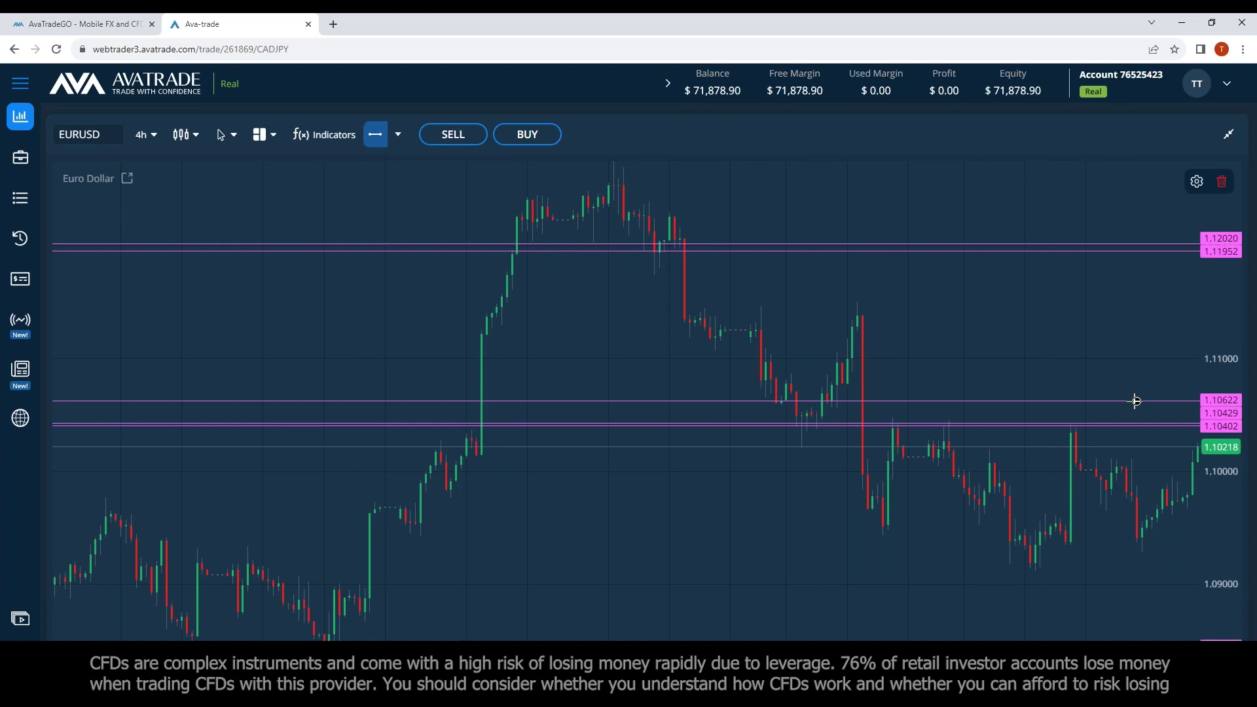
{"action": "left_click_drag", "start_coordinate": [1120, 402], "coordinate": [1157, 414]}
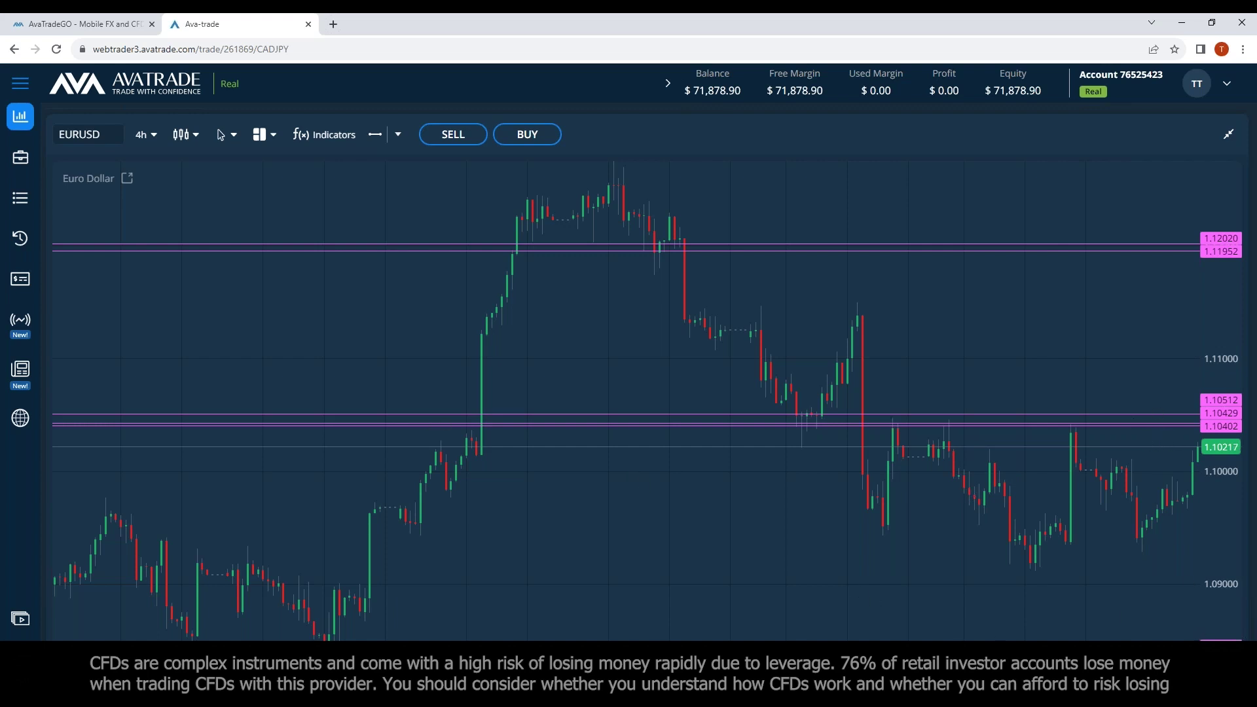
- Add two price lines around the recent EURUSD lows, at about 1.09235 and 1.09043
{"action": "left_click", "coordinate": [375, 134]}
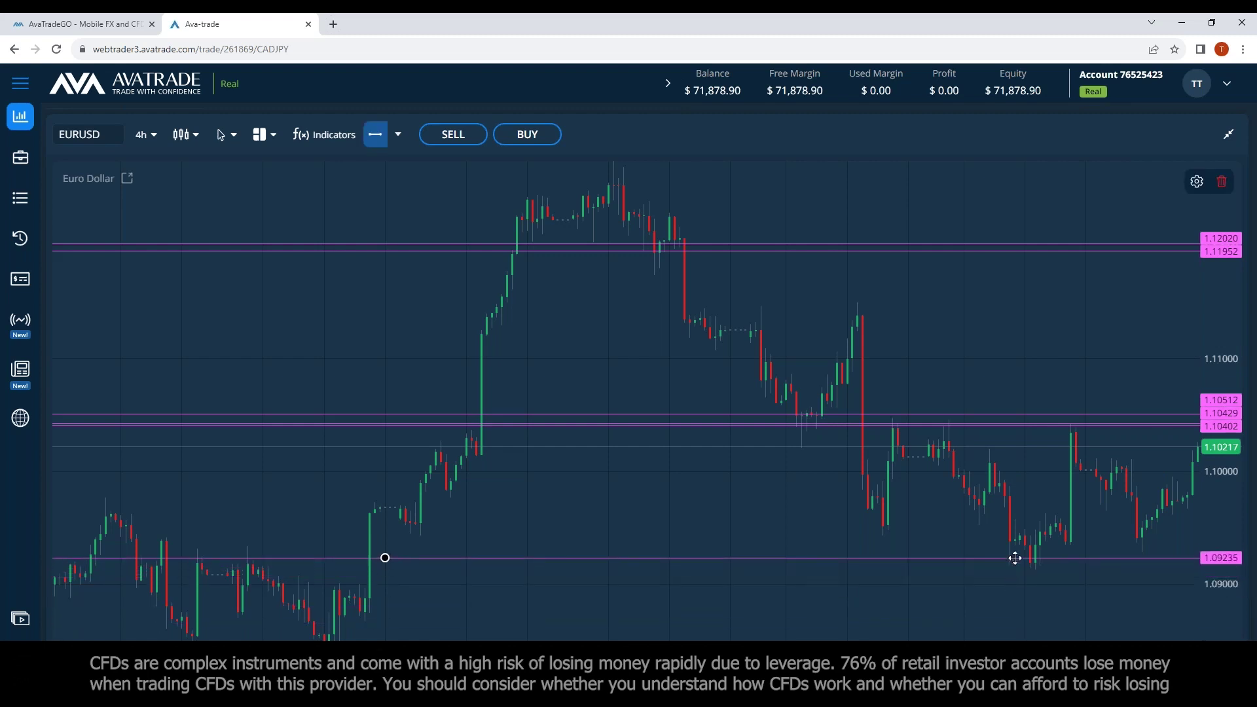
{"action": "left_click", "coordinate": [1132, 556]}
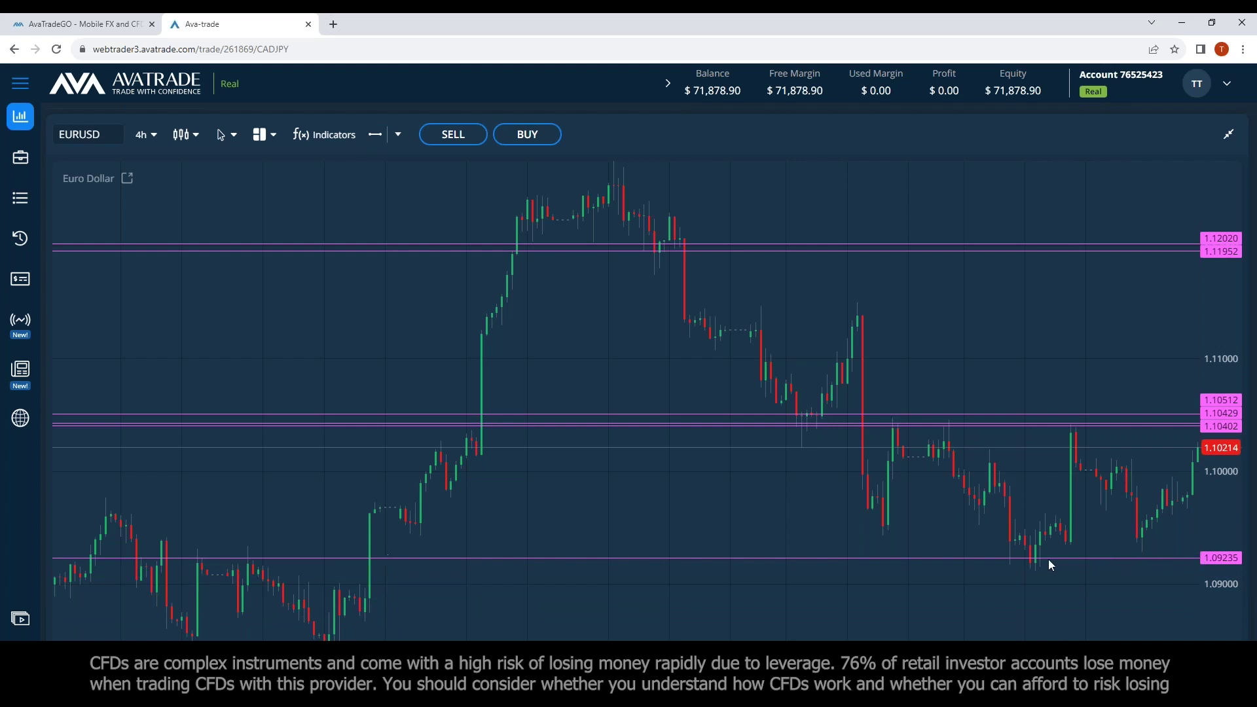
{"action": "left_click", "coordinate": [378, 136]}
{"action": "left_click", "coordinate": [1127, 578]}
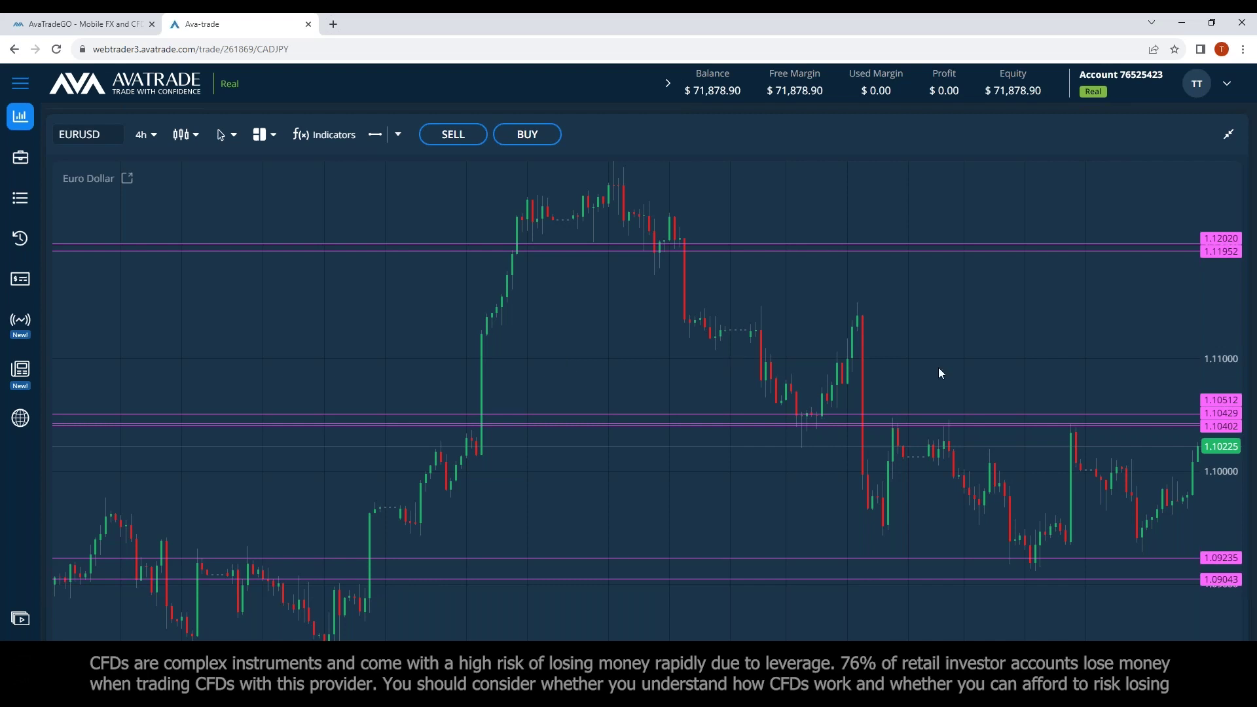
{"action": "left_click", "coordinate": [1196, 558]}
{"action": "left_click", "coordinate": [1071, 413]}
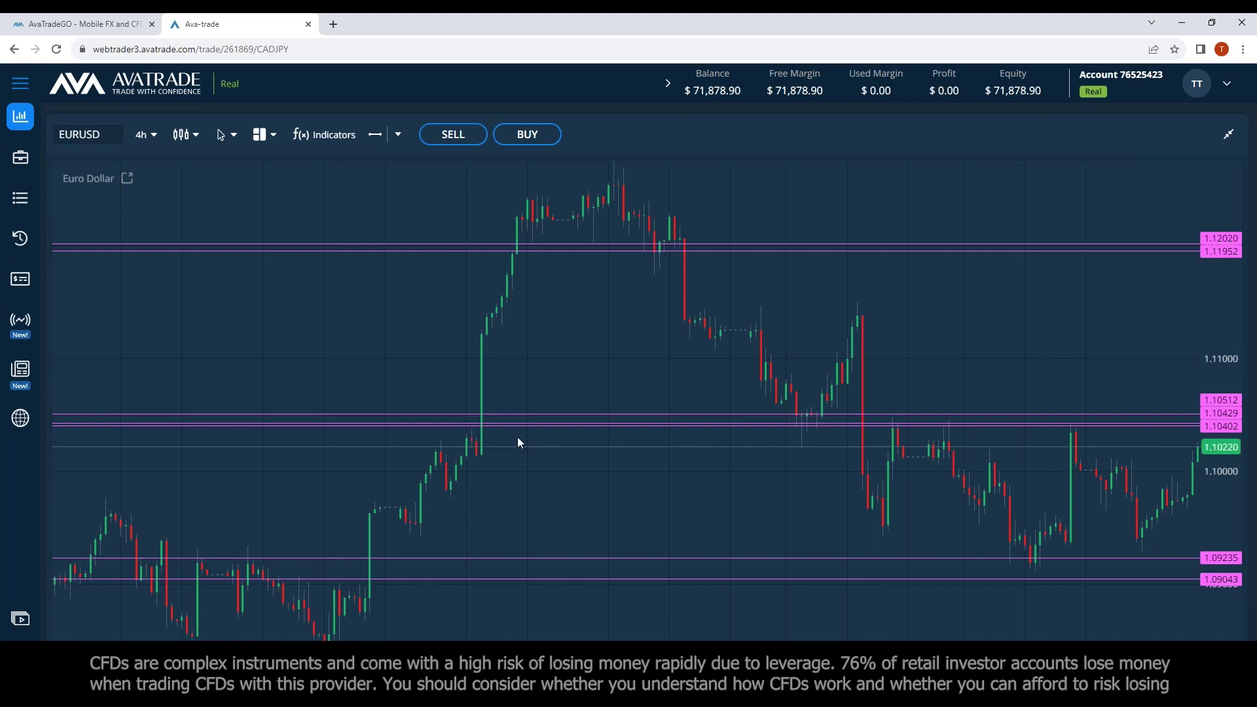
{"action": "left_click", "coordinate": [79, 135]}
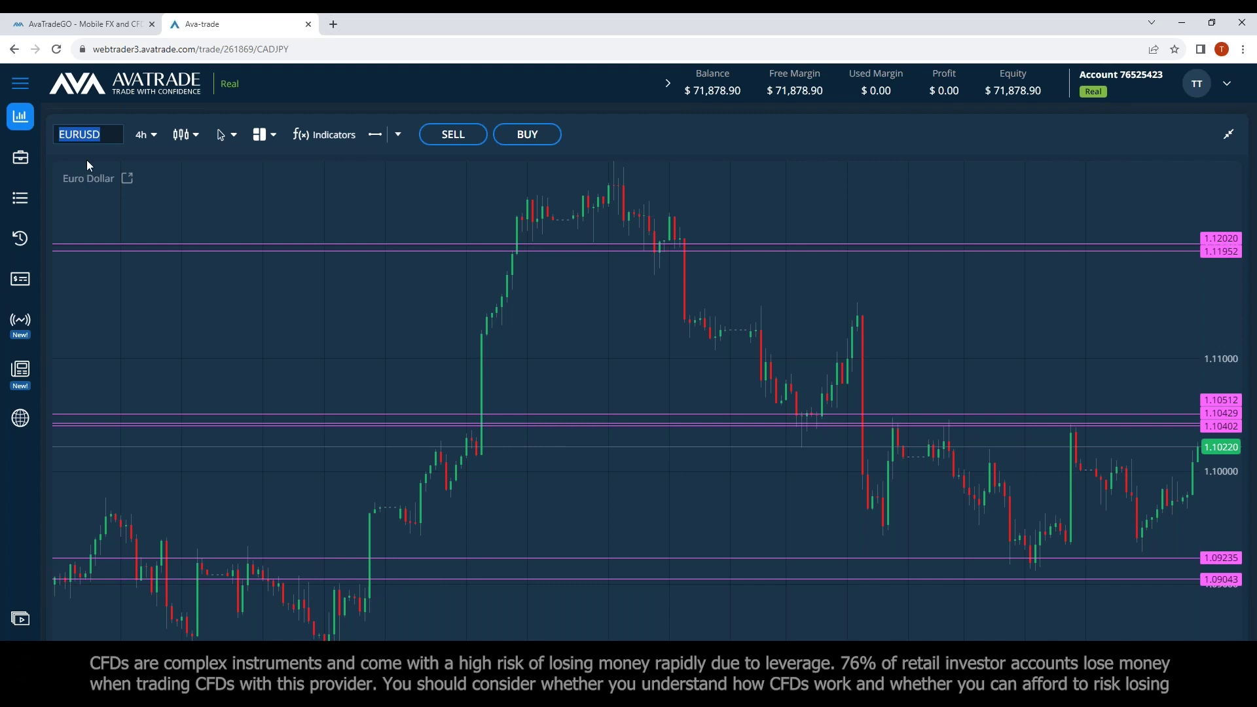
{"action": "type", "text": "gpb"}
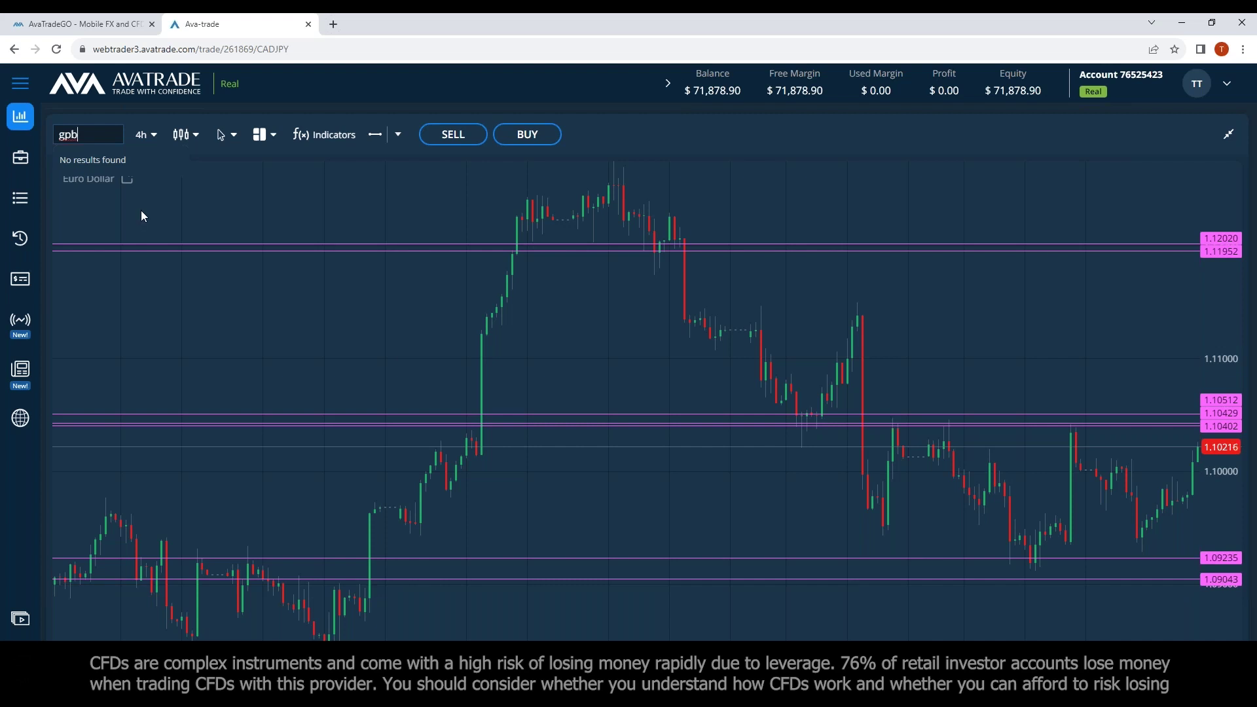
{"action": "type", "text": "usd"}
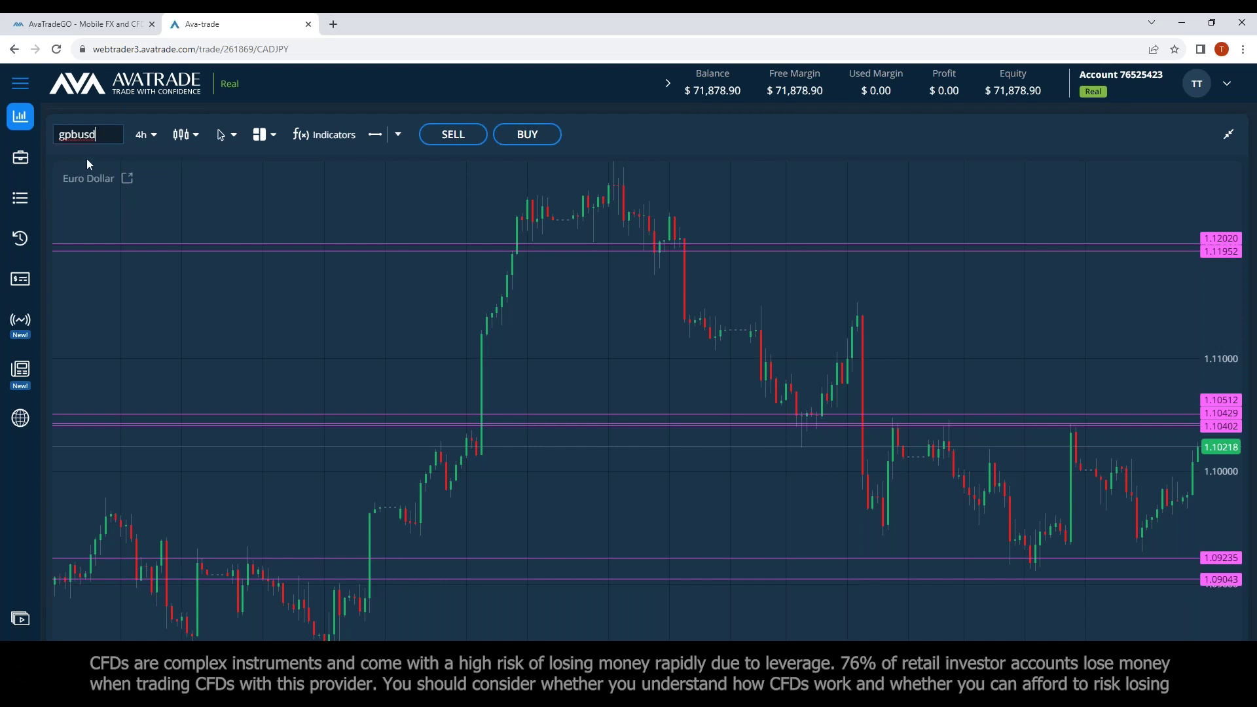
- Find GBPUSD by searching the instrument list for gbpu, and show its chart enlarged without the order entry
{"action": "left_click", "coordinate": [1229, 138]}
{"action": "left_click", "coordinate": [106, 123]}
{"action": "type", "text": "gbp"}
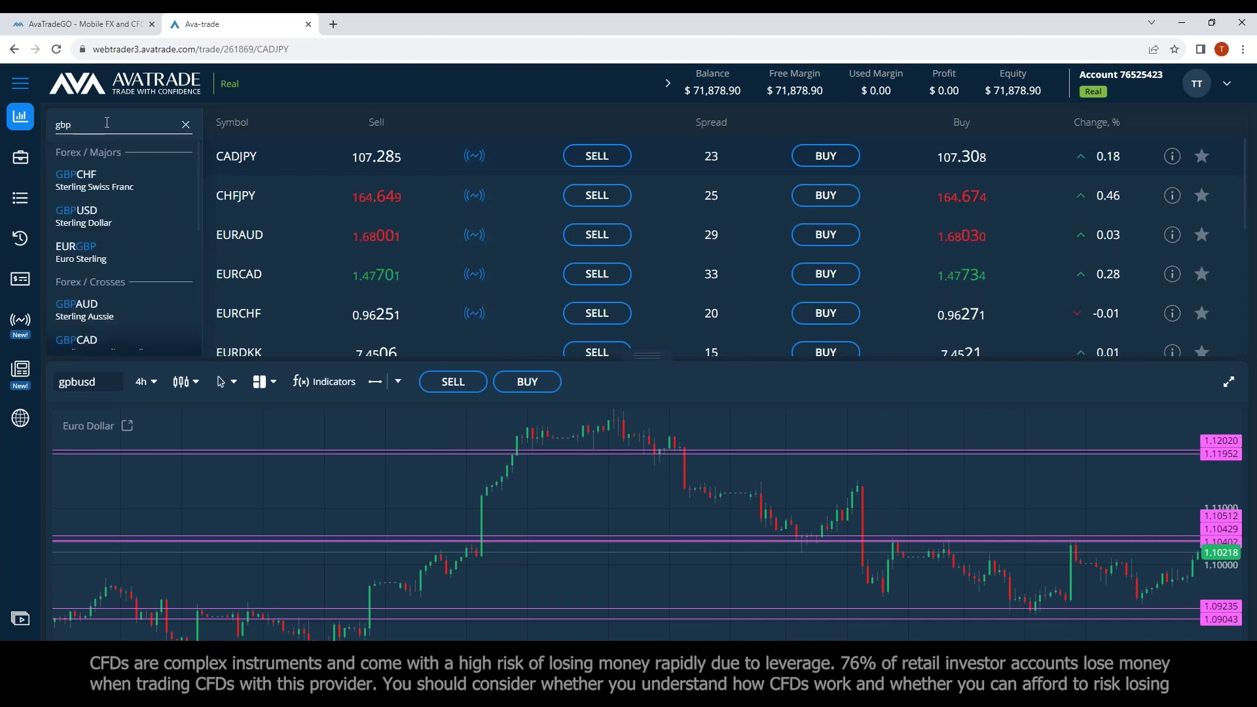
{"action": "type", "text": "u"}
{"action": "left_click", "coordinate": [92, 175]}
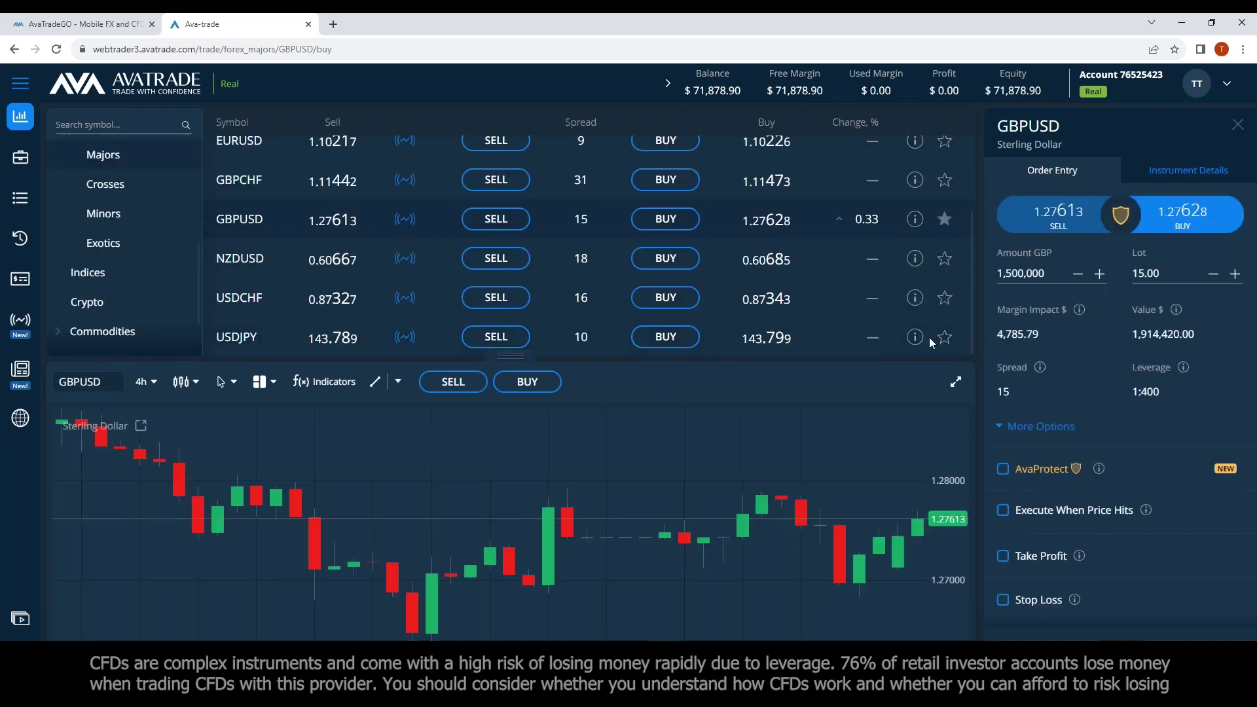
{"action": "left_click", "coordinate": [958, 383]}
{"action": "left_click", "coordinate": [1238, 125]}
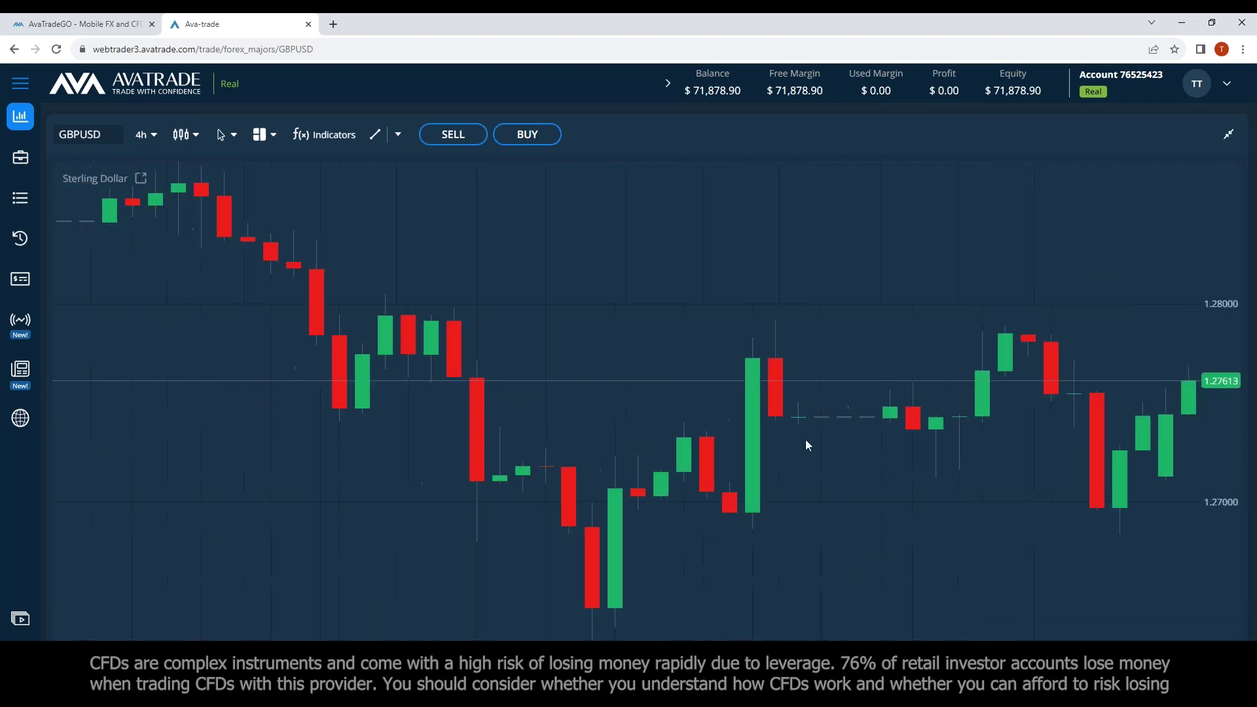
- Draw two price lines at the recent GBPUSD highs, at about 1.27865 and 1.27995
{"action": "scroll", "coordinate": [806, 441], "scroll_direction": "down", "scroll_amount": 5}
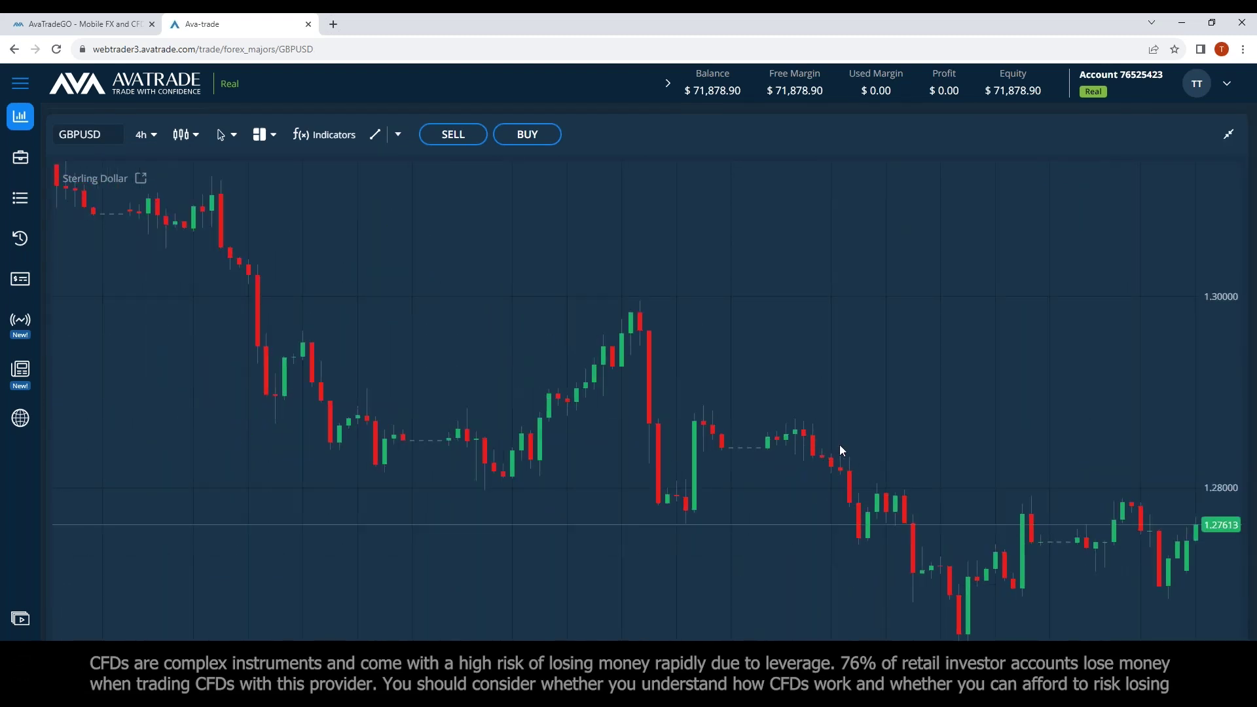
{"action": "scroll", "coordinate": [839, 463], "scroll_direction": "down", "scroll_amount": 3}
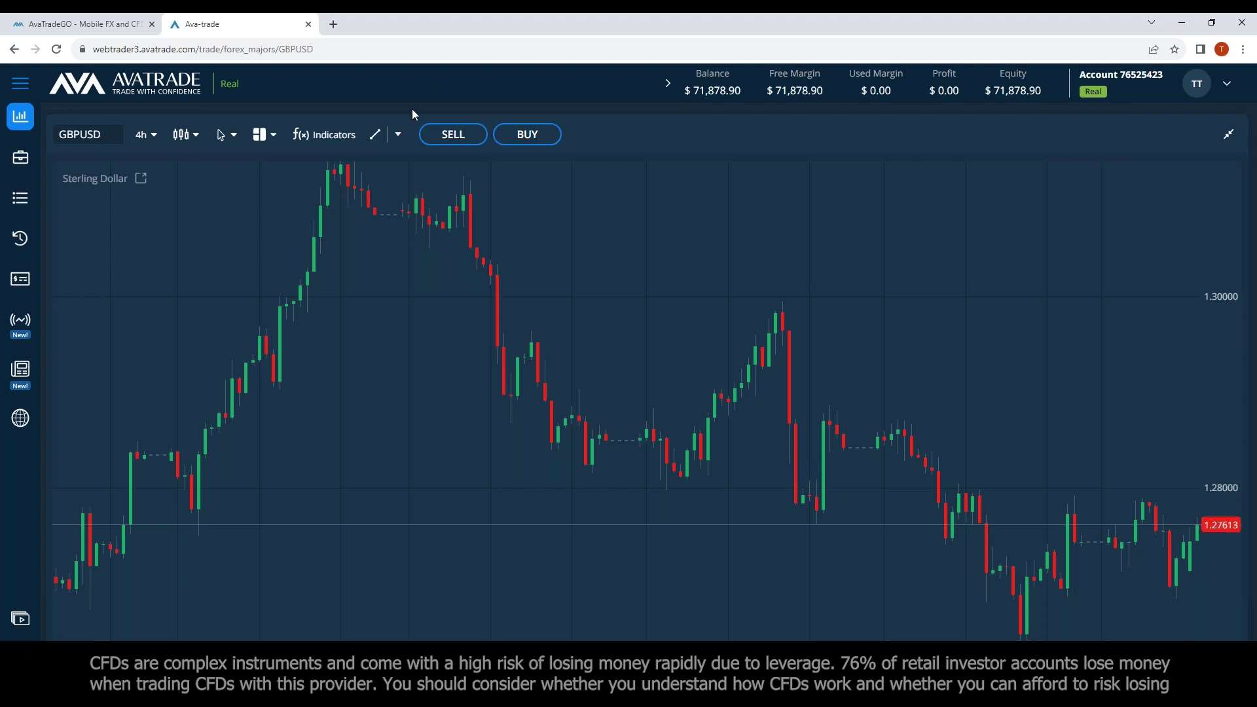
{"action": "left_click", "coordinate": [399, 136]}
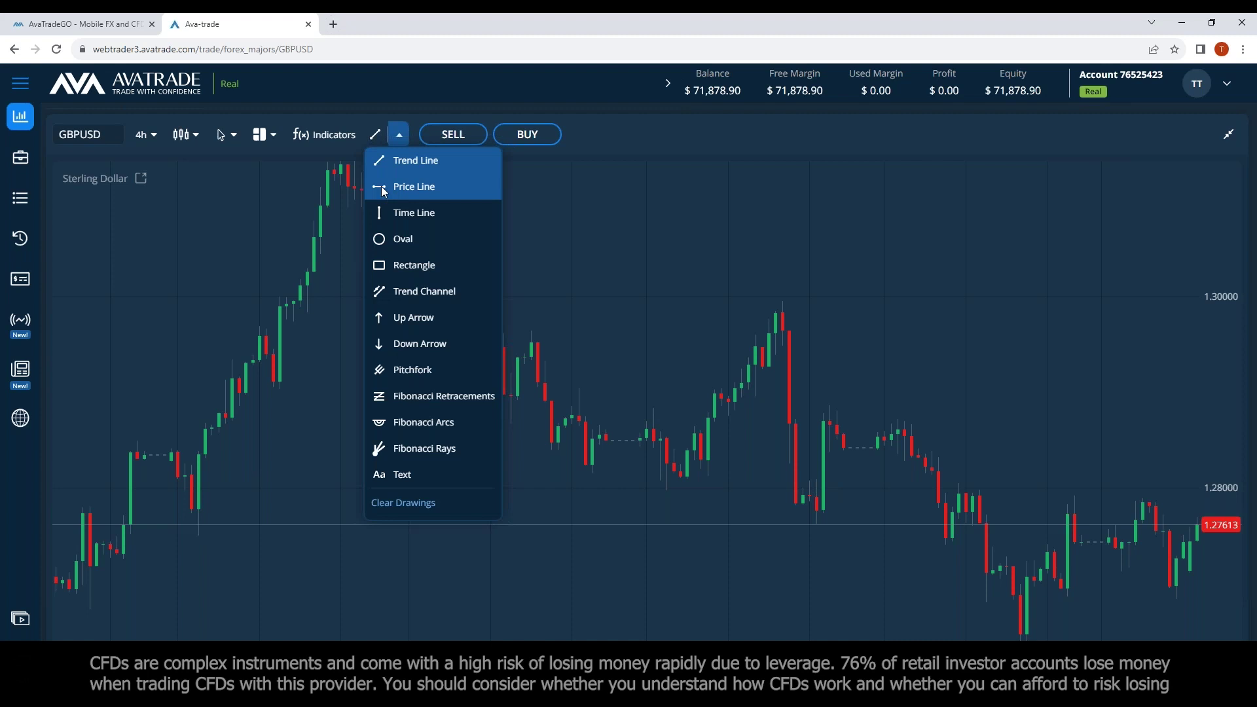
{"action": "left_click", "coordinate": [388, 191]}
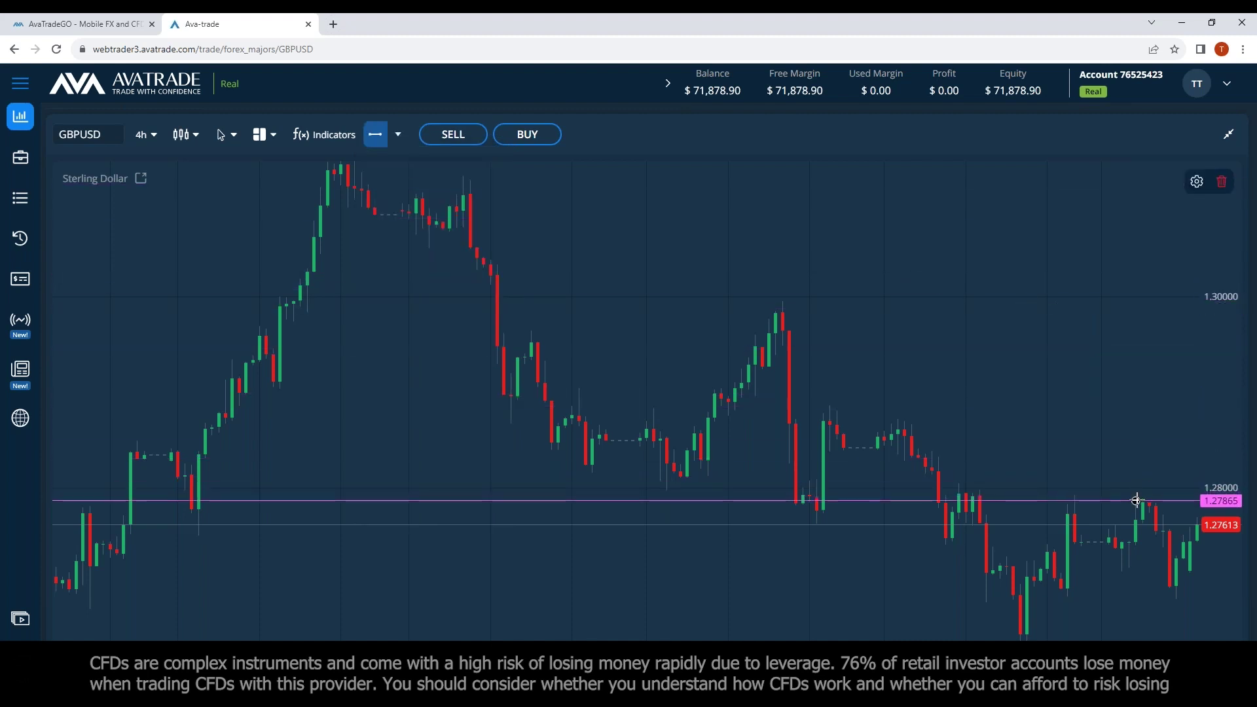
{"action": "left_click", "coordinate": [1136, 501]}
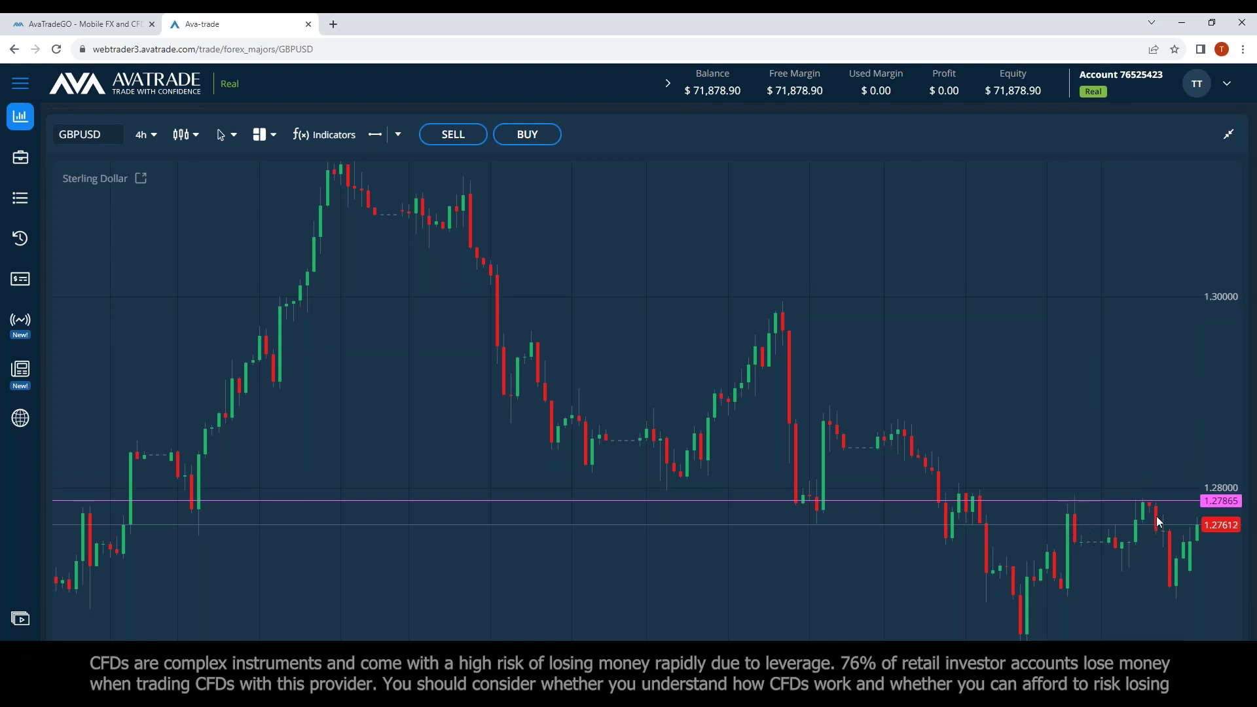
{"action": "left_click", "coordinate": [374, 135]}
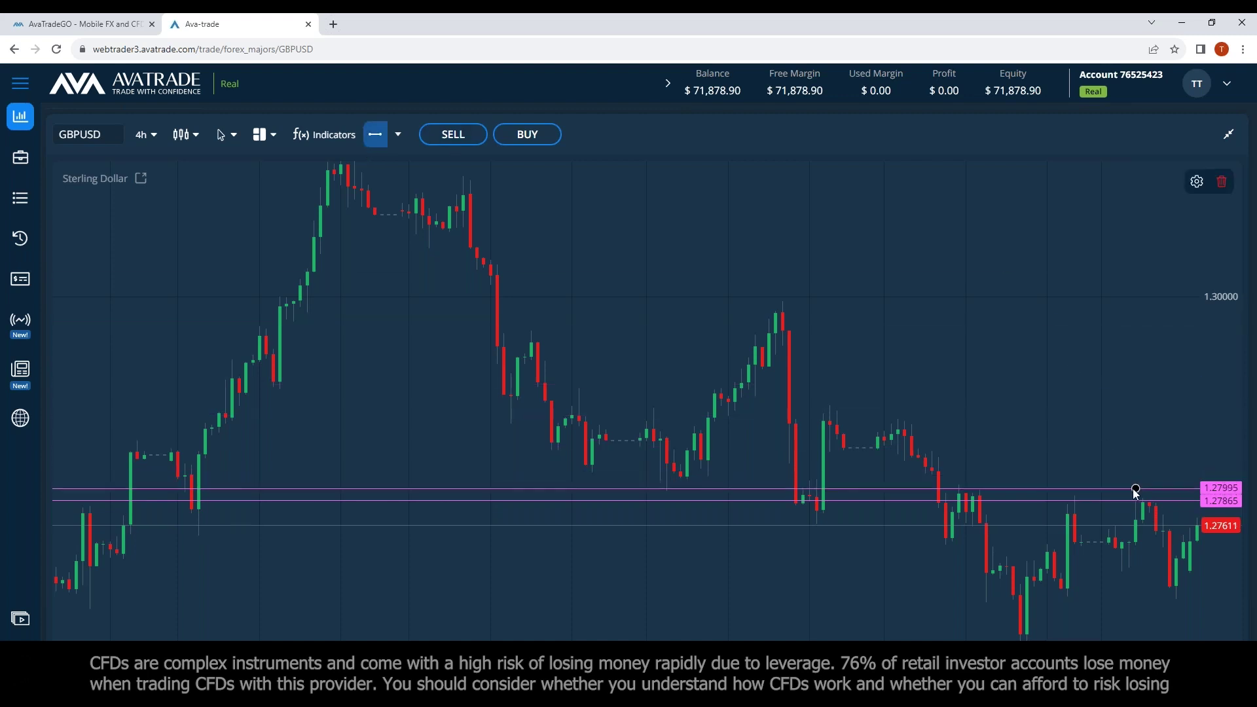
{"action": "left_click", "coordinate": [1136, 491]}
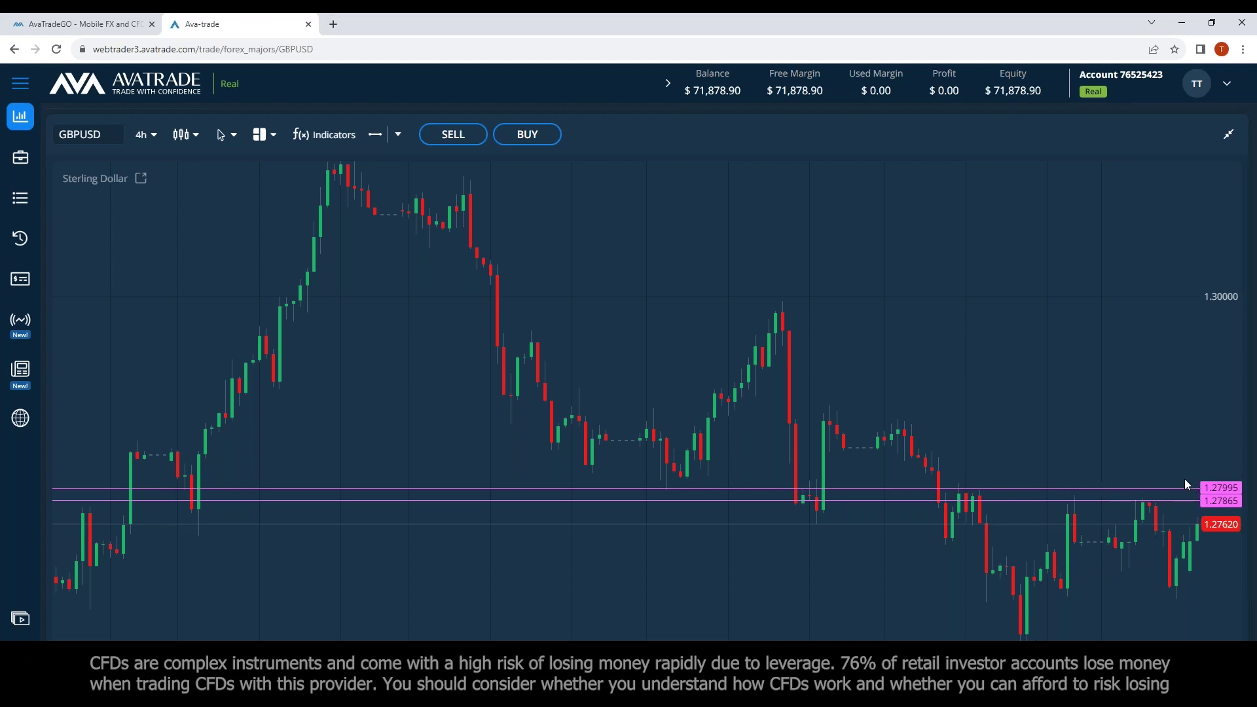
- Draw two price lines at the recent GBPUSD lows, at about 1.26893 and 1.26756
{"action": "left_click", "coordinate": [378, 135]}
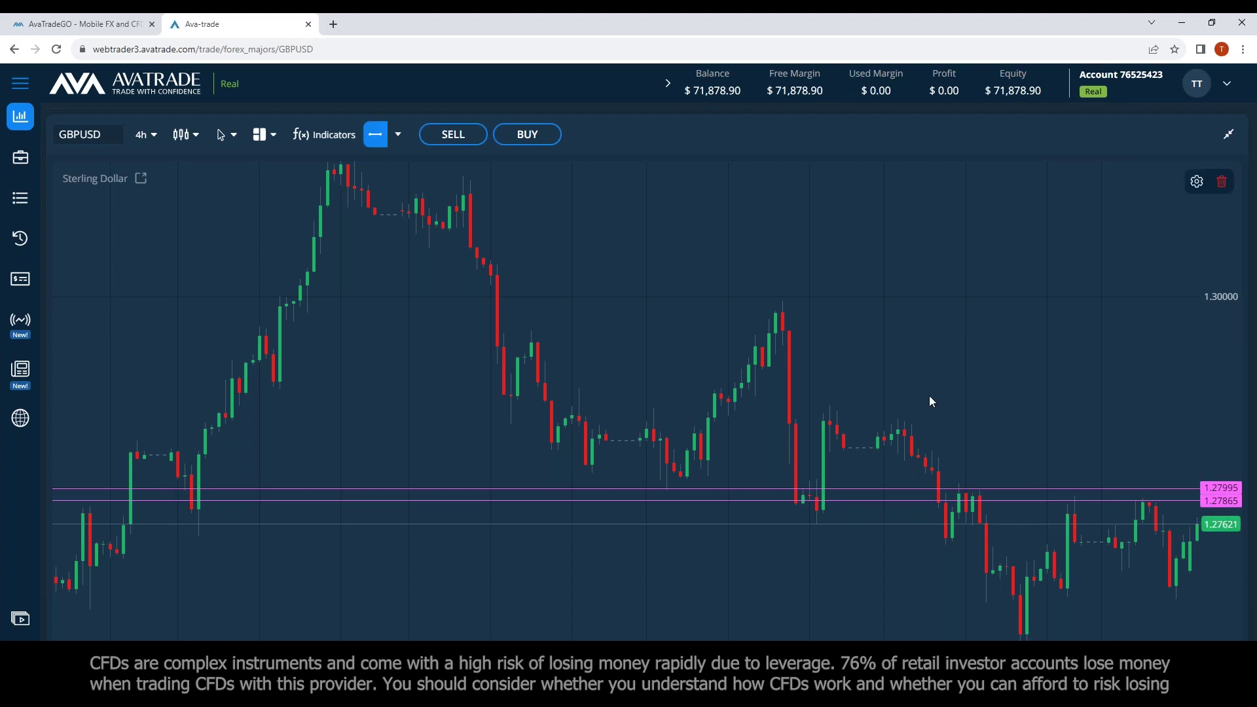
{"action": "left_click", "coordinate": [1151, 594]}
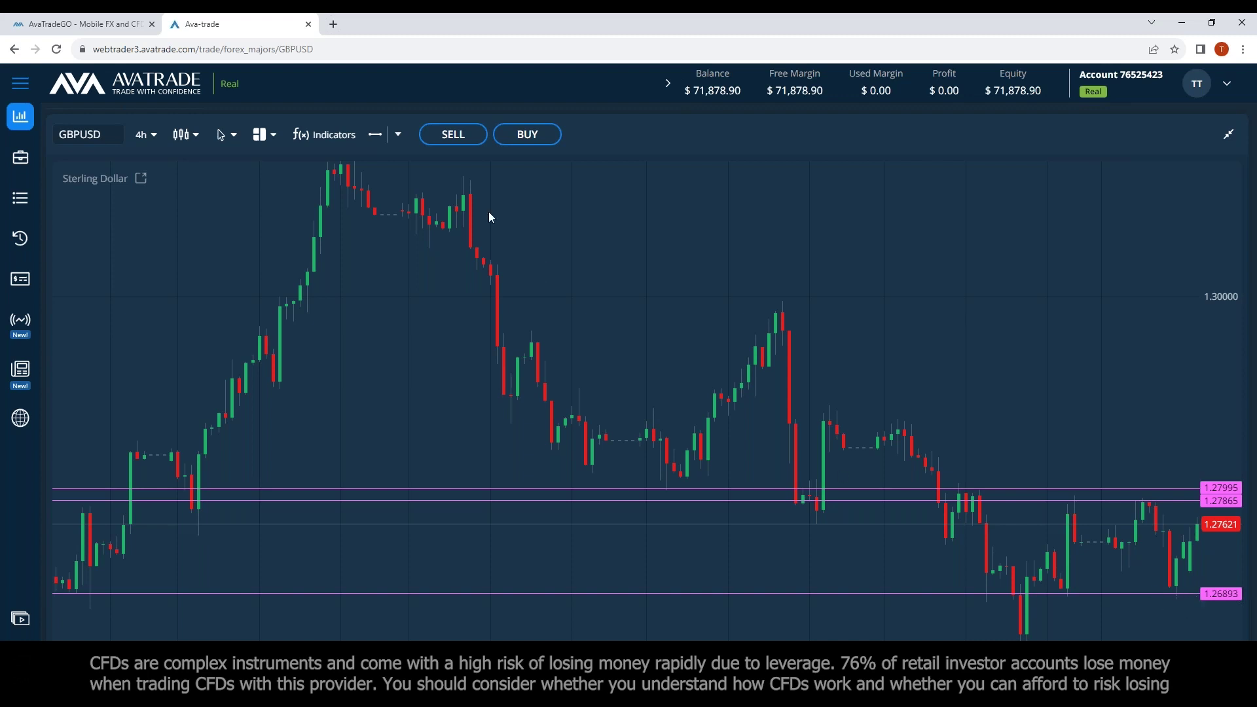
{"action": "left_click", "coordinate": [383, 136]}
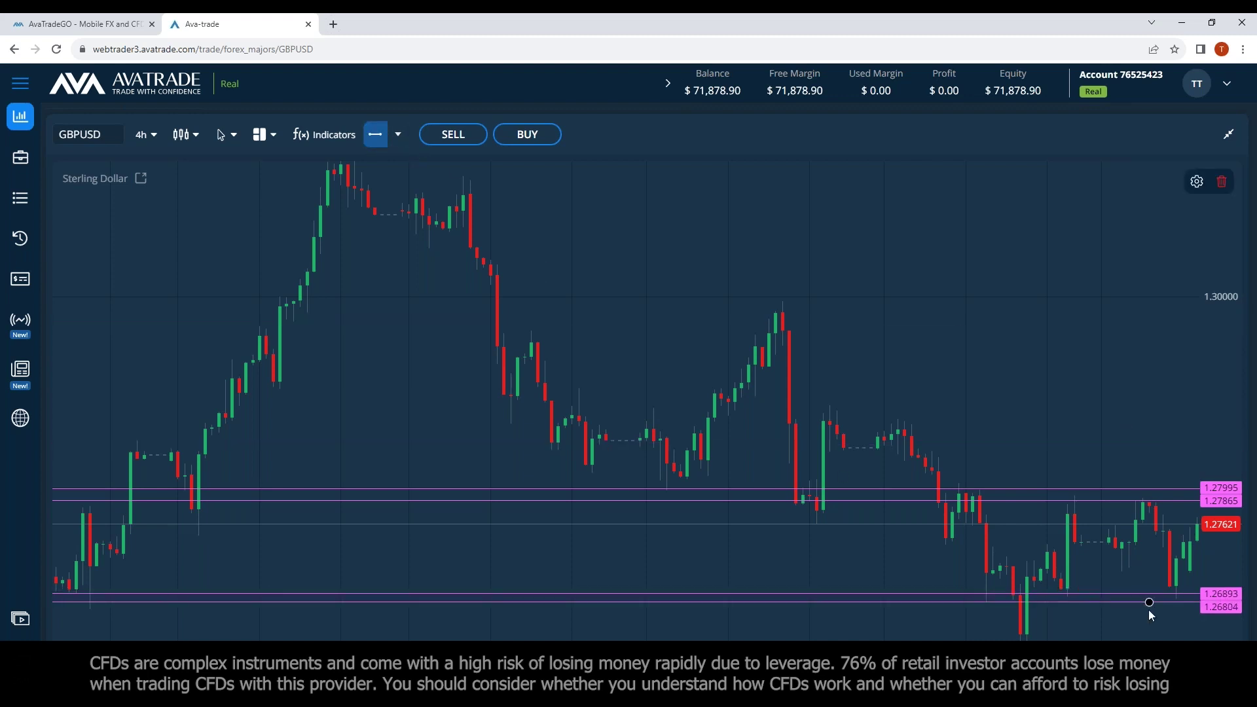
{"action": "left_click", "coordinate": [1150, 607]}
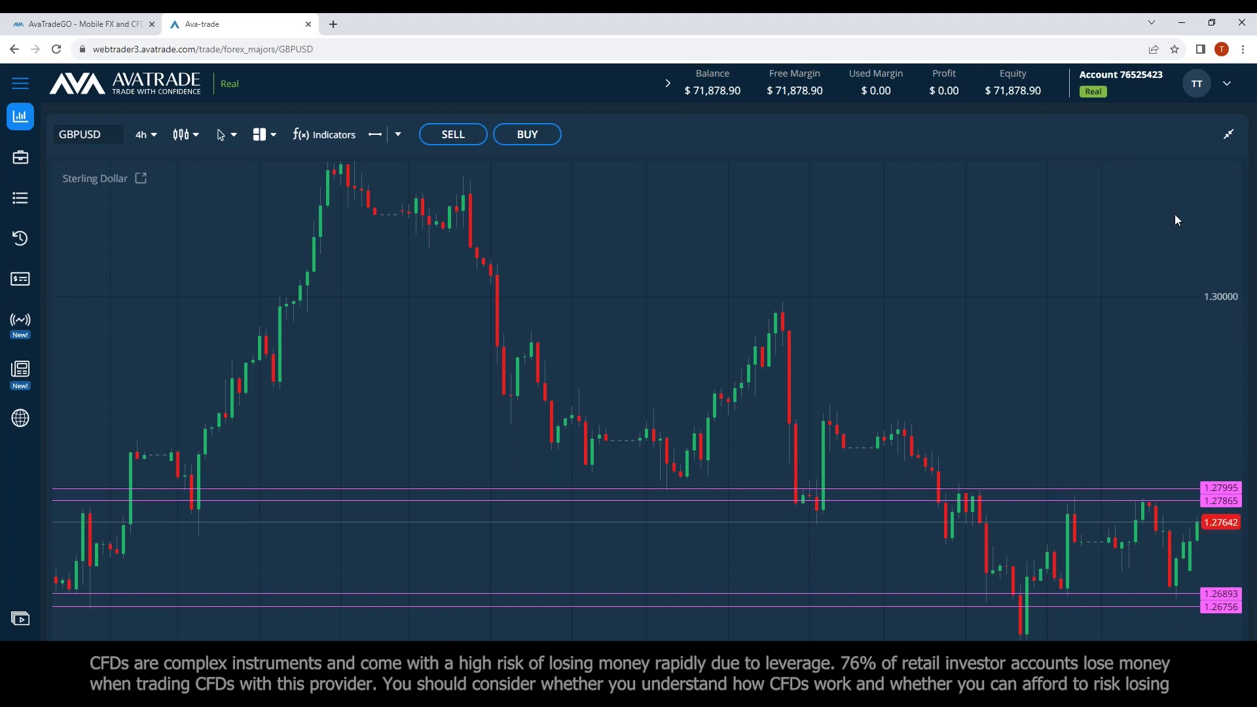
- Restore the GBPUSD chart to normal size and review the economic calendar's events for 11 August 2023
{"action": "left_click", "coordinate": [1228, 136]}
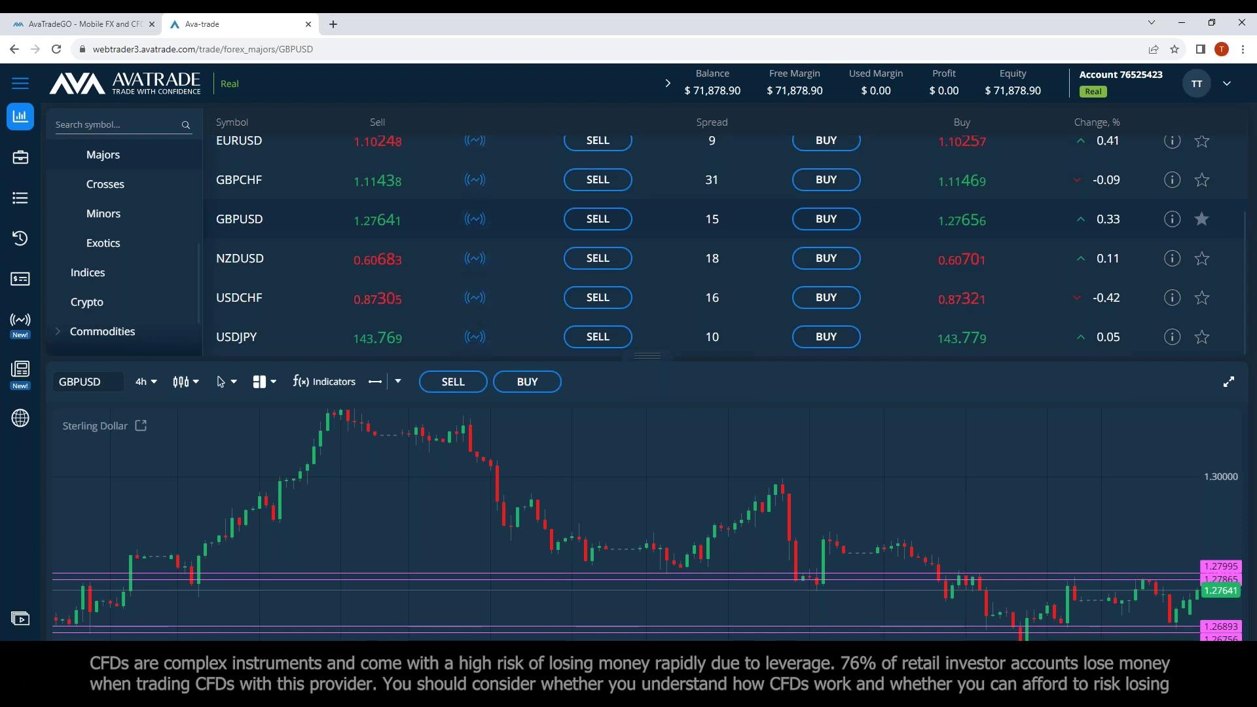
{"action": "left_click", "coordinate": [20, 417]}
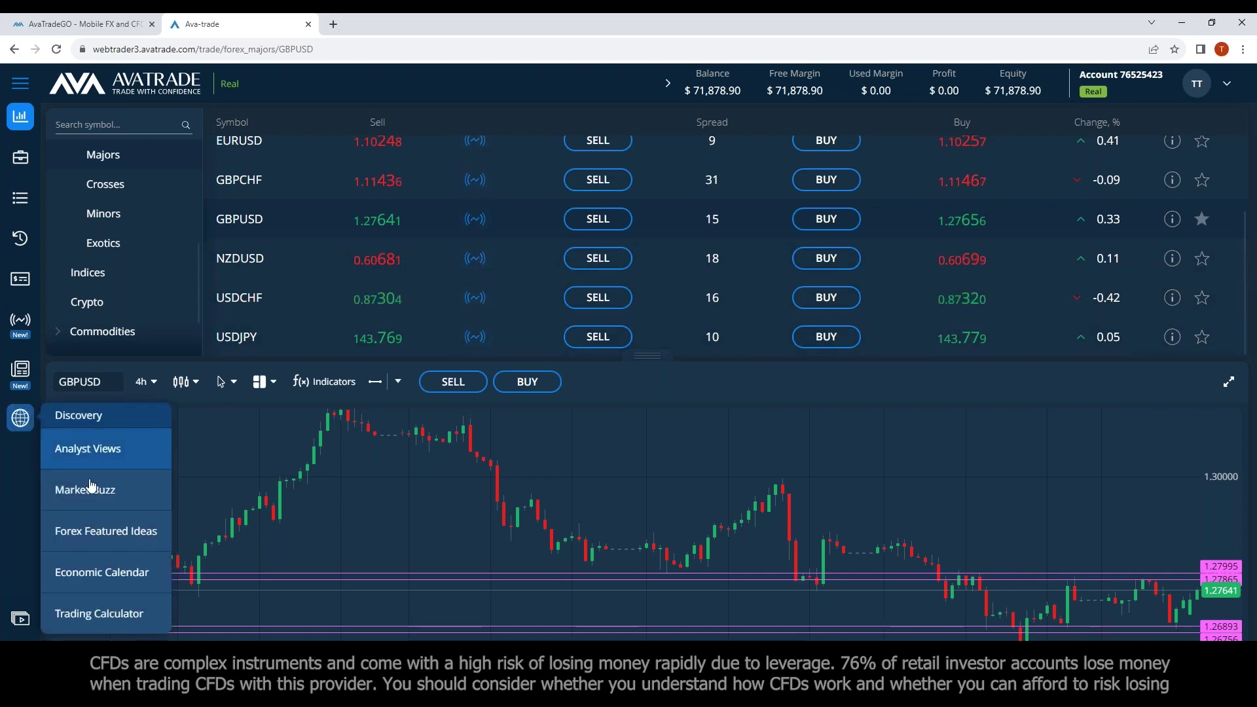
{"action": "left_click", "coordinate": [109, 581]}
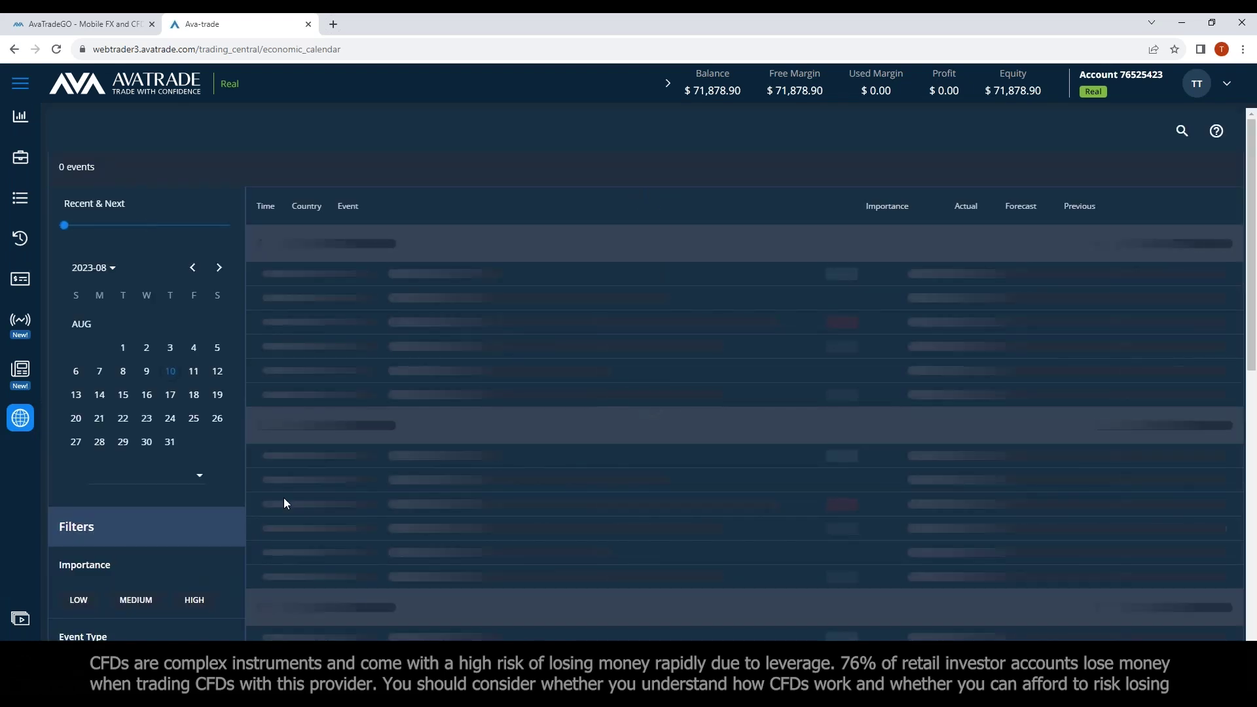
{"action": "left_click", "coordinate": [194, 371]}
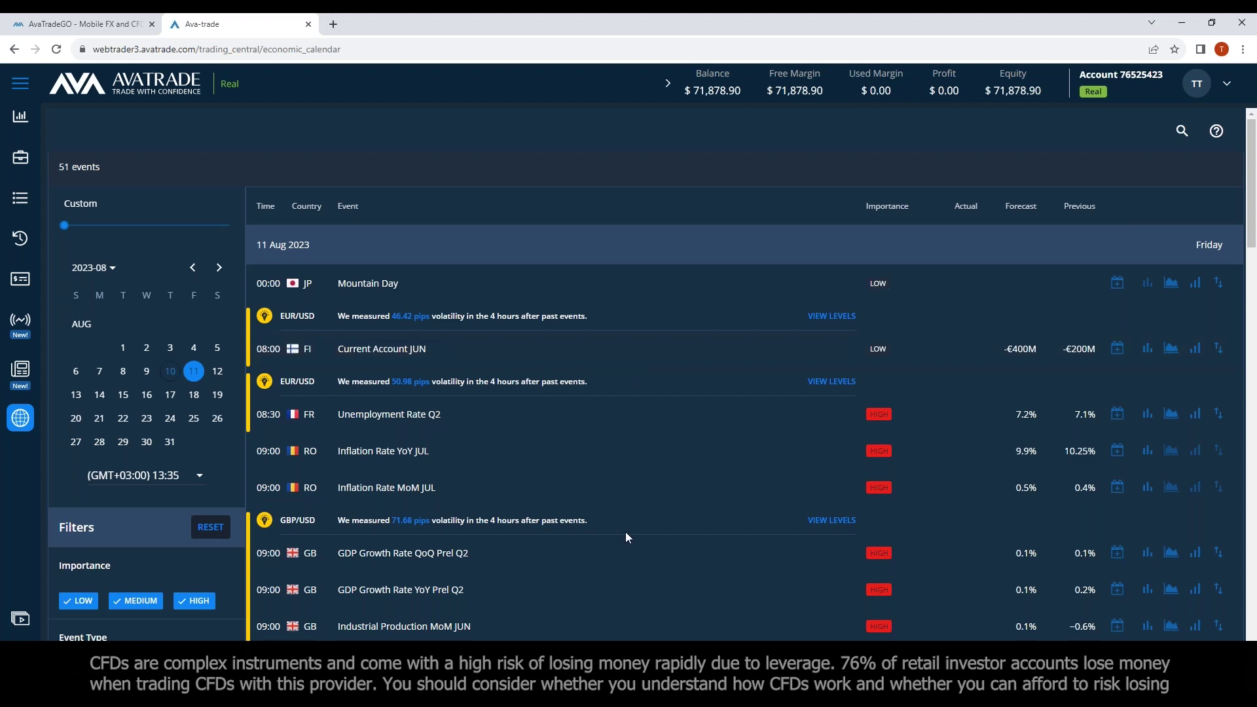
{"action": "scroll", "coordinate": [626, 531], "scroll_direction": "down", "scroll_amount": 2}
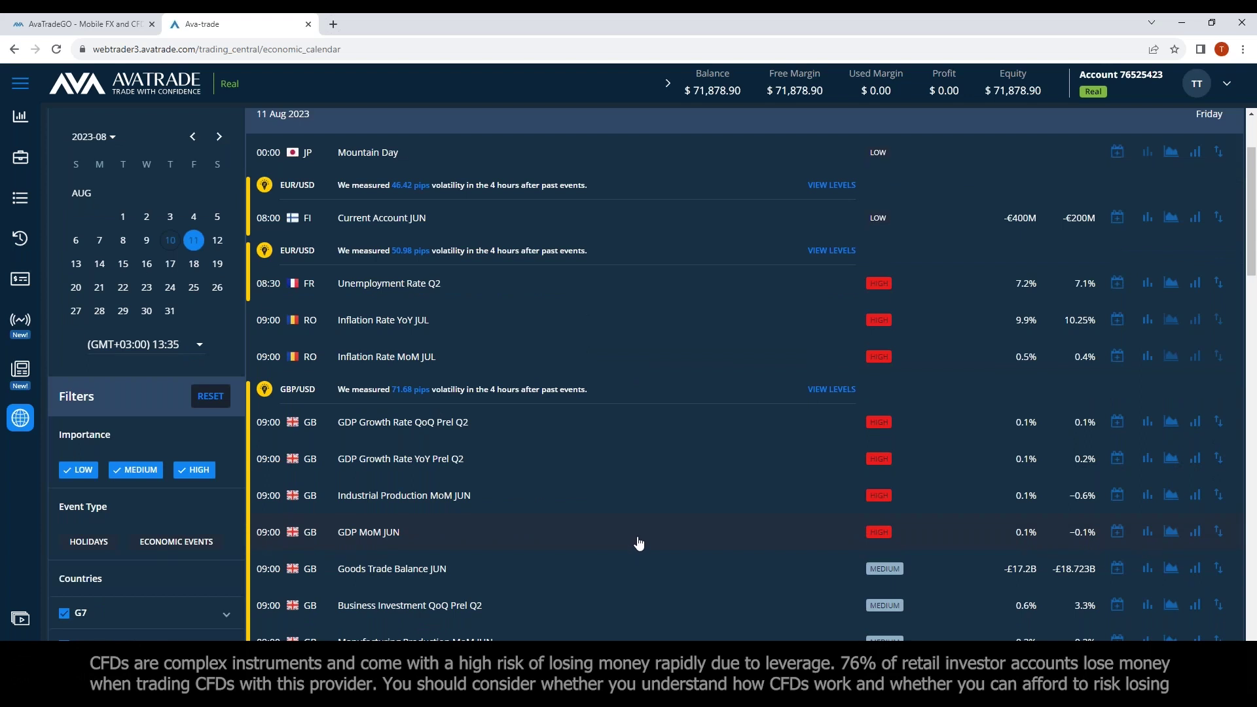
- Show the calendar events for 10 August 2023 and open the volatility analysis of the US Inflation Rate YoY JUL release
{"action": "left_click", "coordinate": [170, 241]}
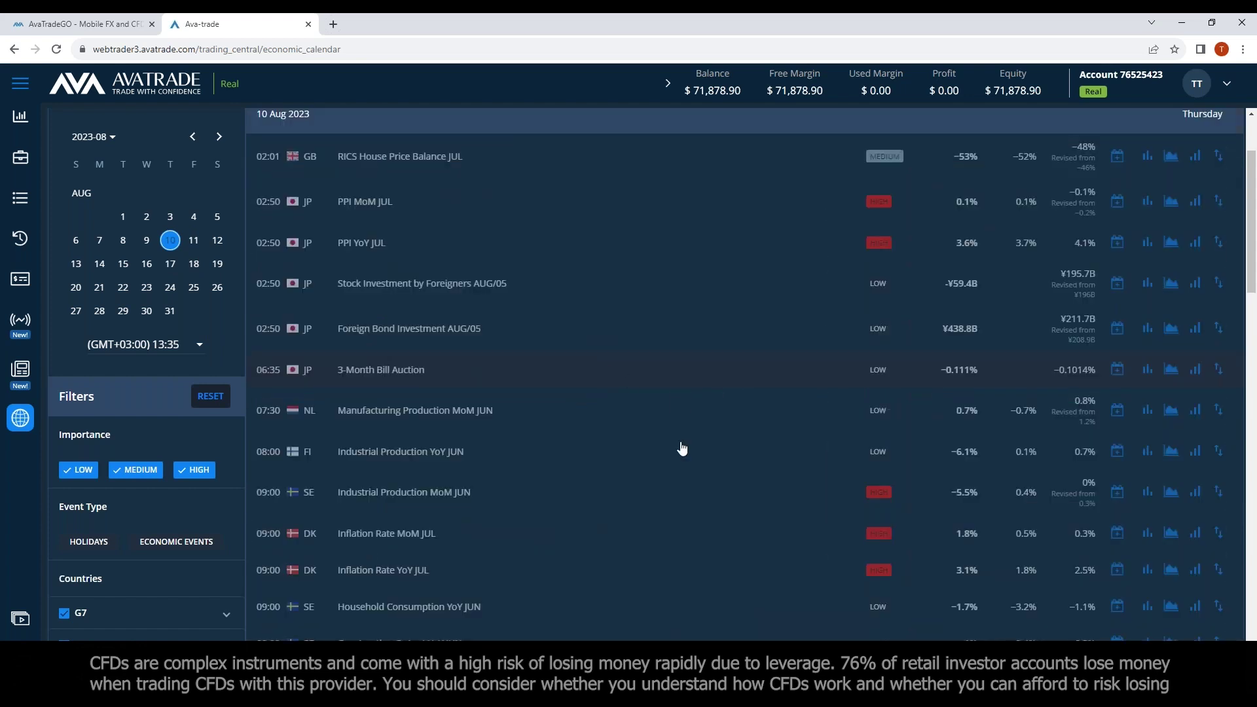
{"action": "scroll", "coordinate": [723, 524], "scroll_direction": "down", "scroll_amount": 10}
{"action": "scroll", "coordinate": [745, 535], "scroll_direction": "down", "scroll_amount": 10}
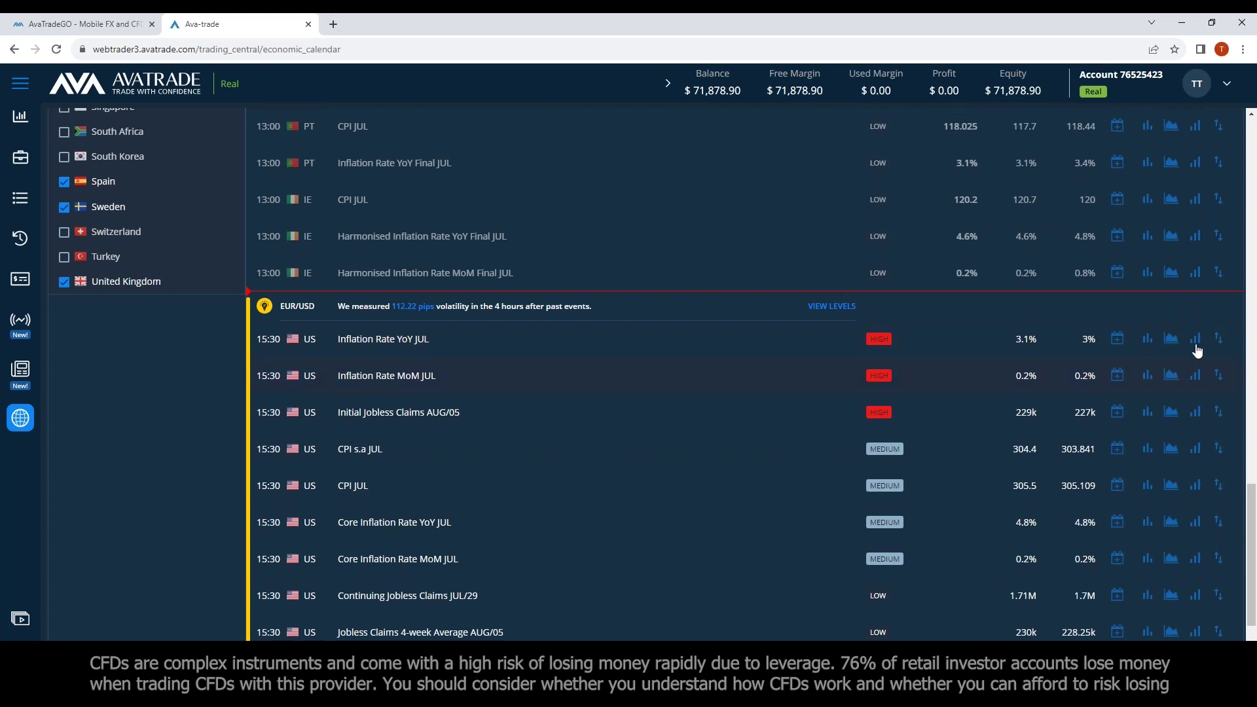
{"action": "left_click", "coordinate": [1194, 341]}
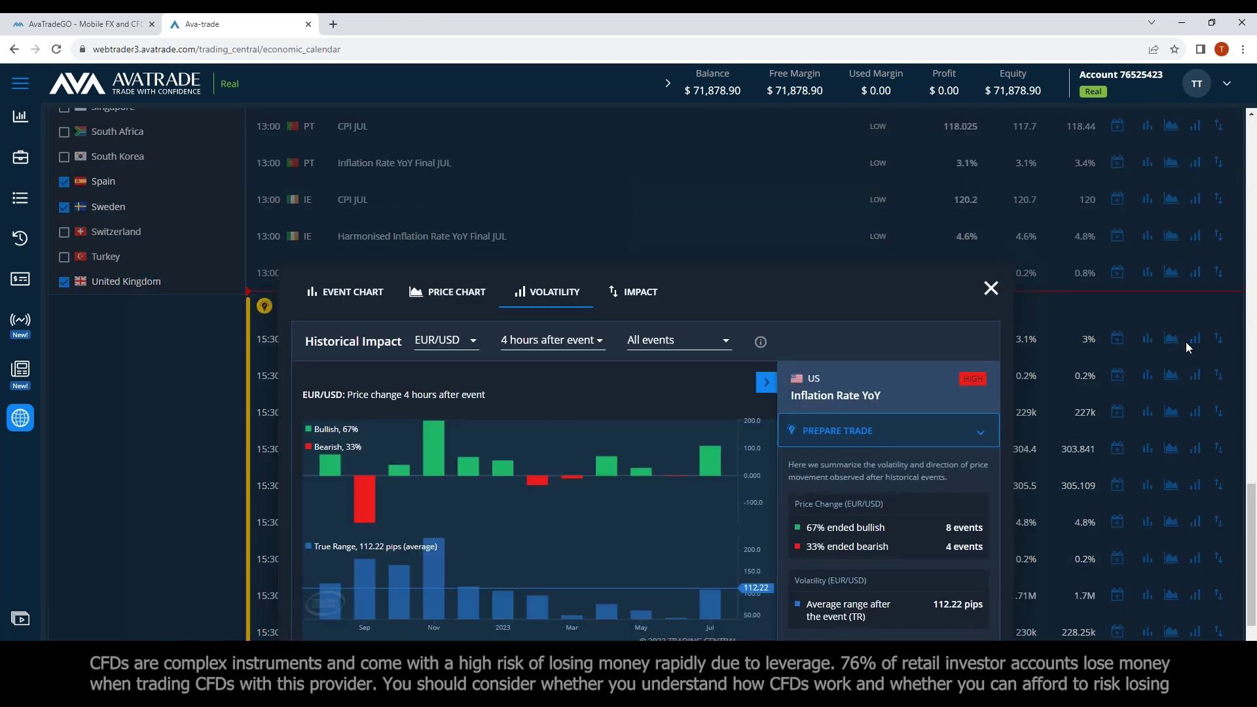
- Switch the inflation release's historical impact analysis to USD/JPY
{"action": "left_click", "coordinate": [447, 342]}
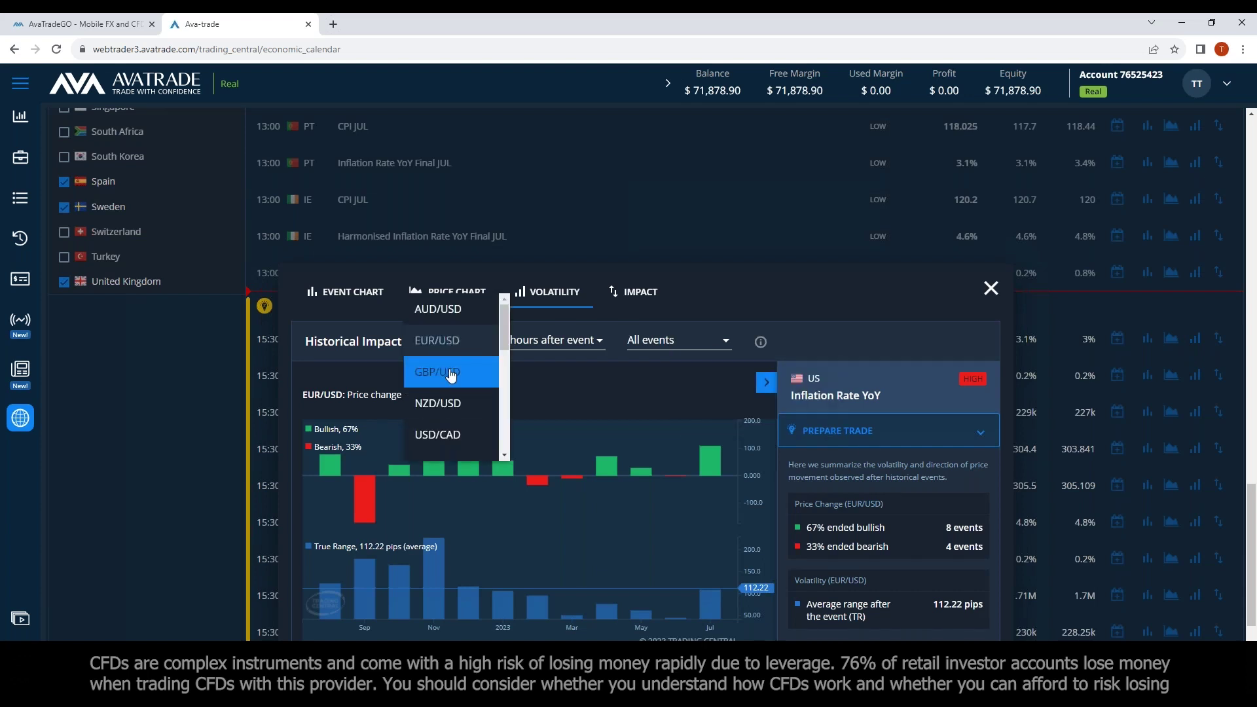
{"action": "scroll", "coordinate": [457, 382], "scroll_direction": "down", "scroll_amount": 3}
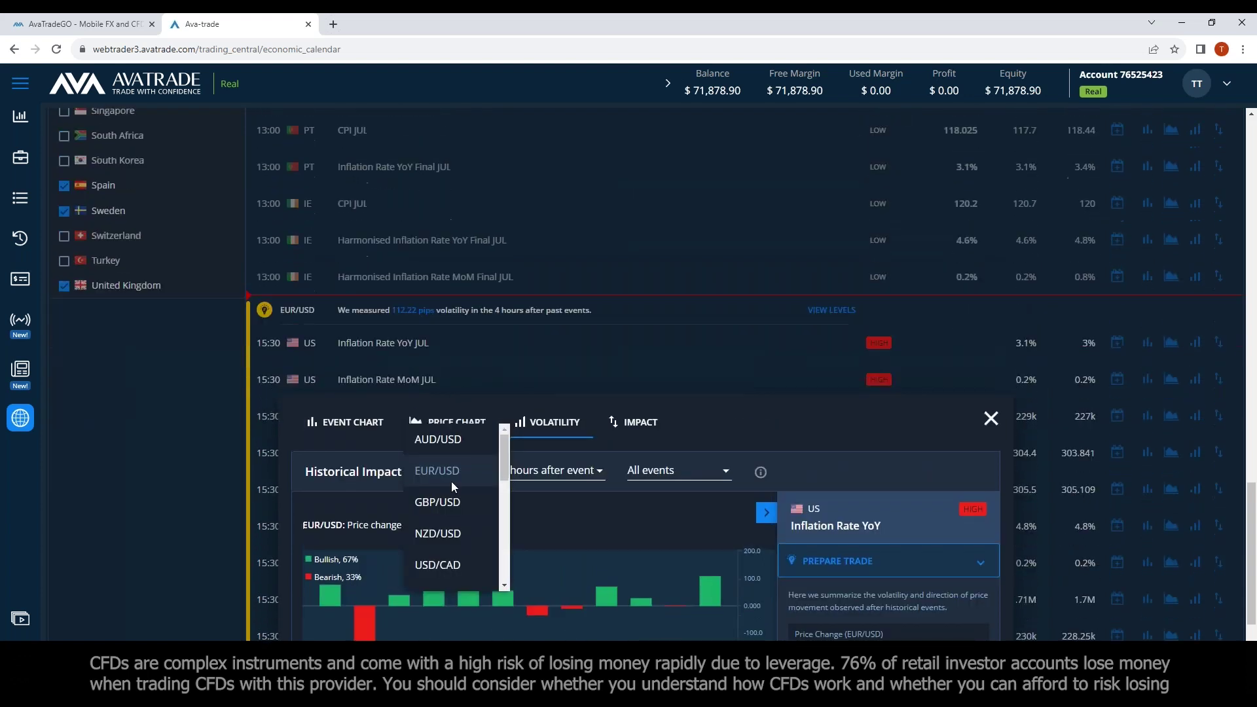
{"action": "scroll", "coordinate": [454, 340], "scroll_direction": "down", "scroll_amount": 1}
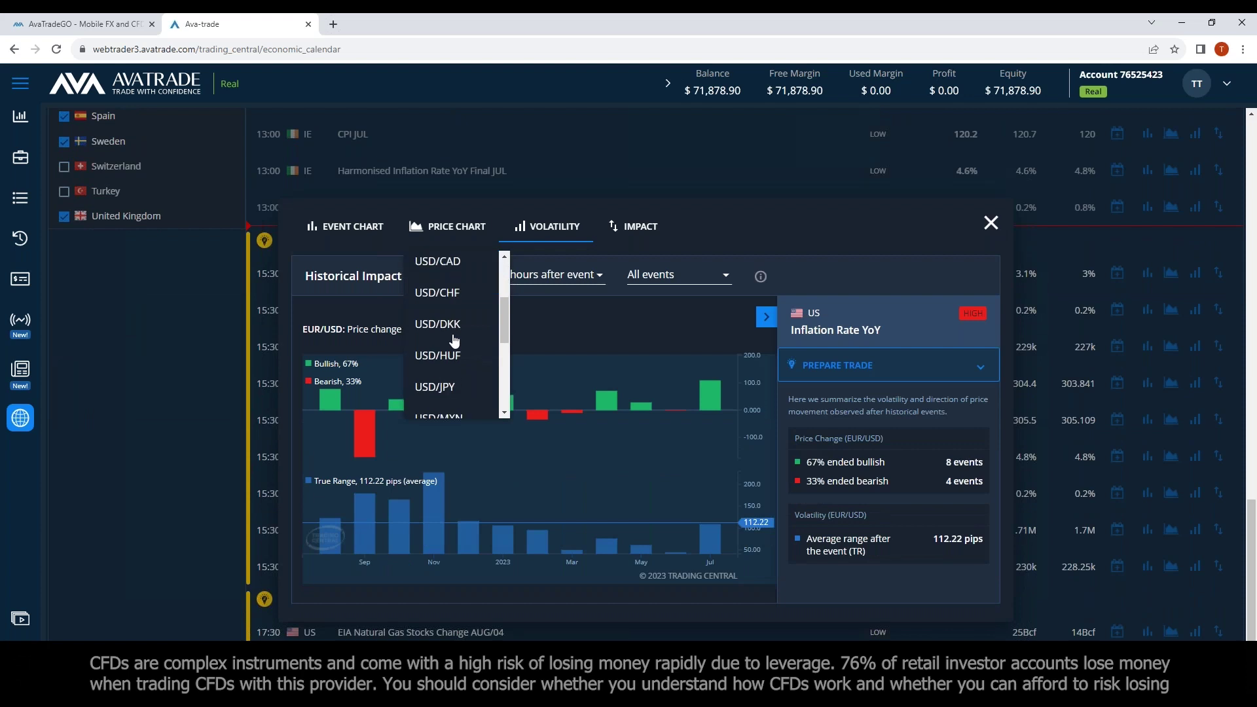
{"action": "left_click", "coordinate": [451, 381]}
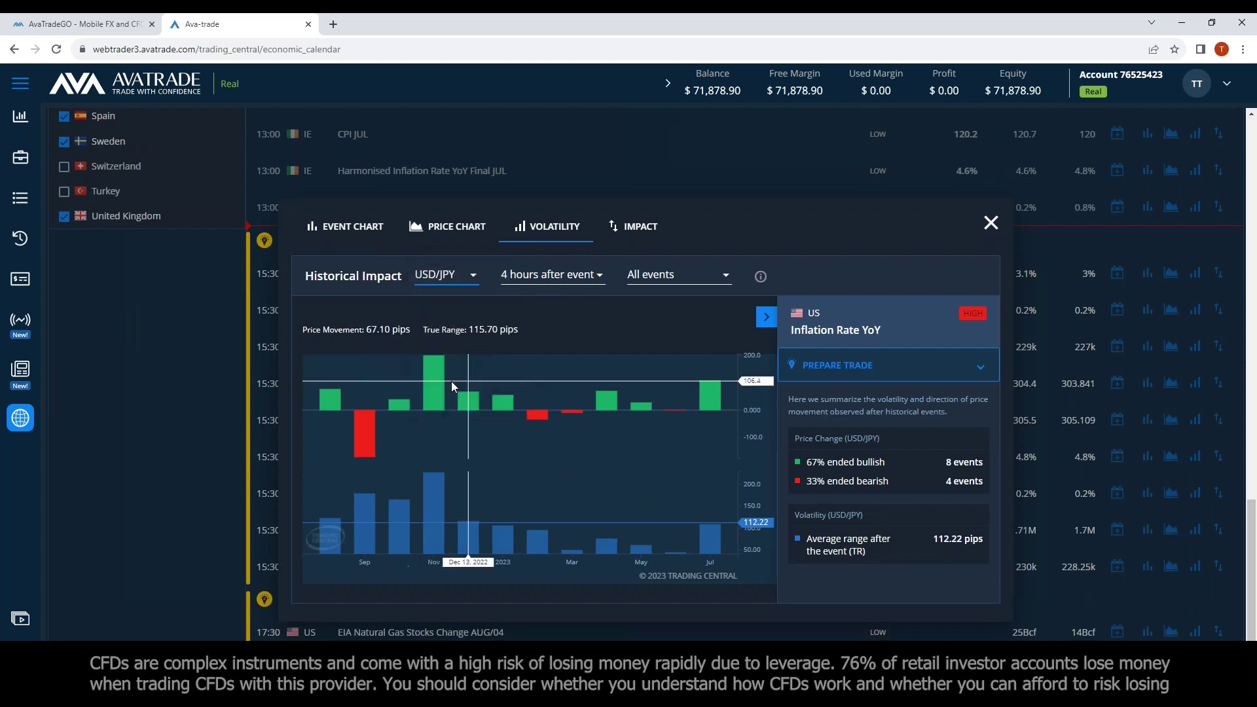
- Compare USD/JPY's price change 4 hours after the event for actual above forecast, followed by actual below forecast
{"action": "left_click", "coordinate": [651, 277]}
{"action": "left_click", "coordinate": [694, 314]}
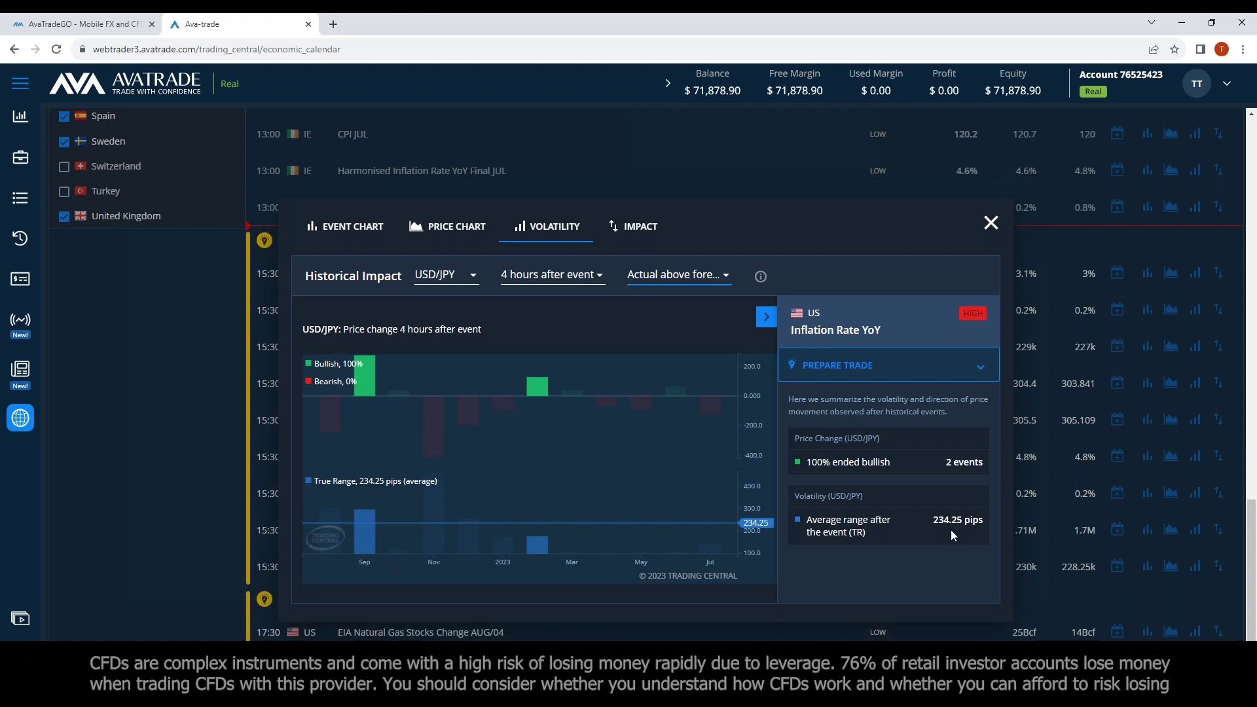
{"action": "left_click", "coordinate": [662, 277]}
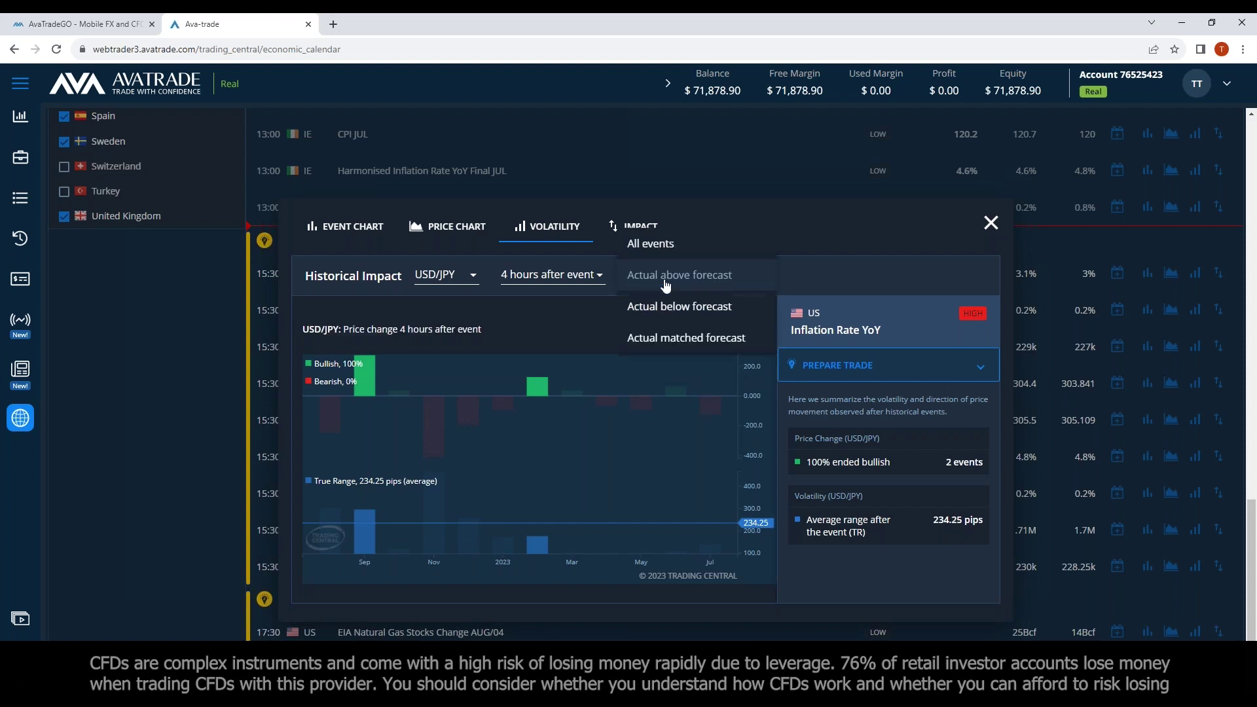
{"action": "left_click", "coordinate": [664, 307]}
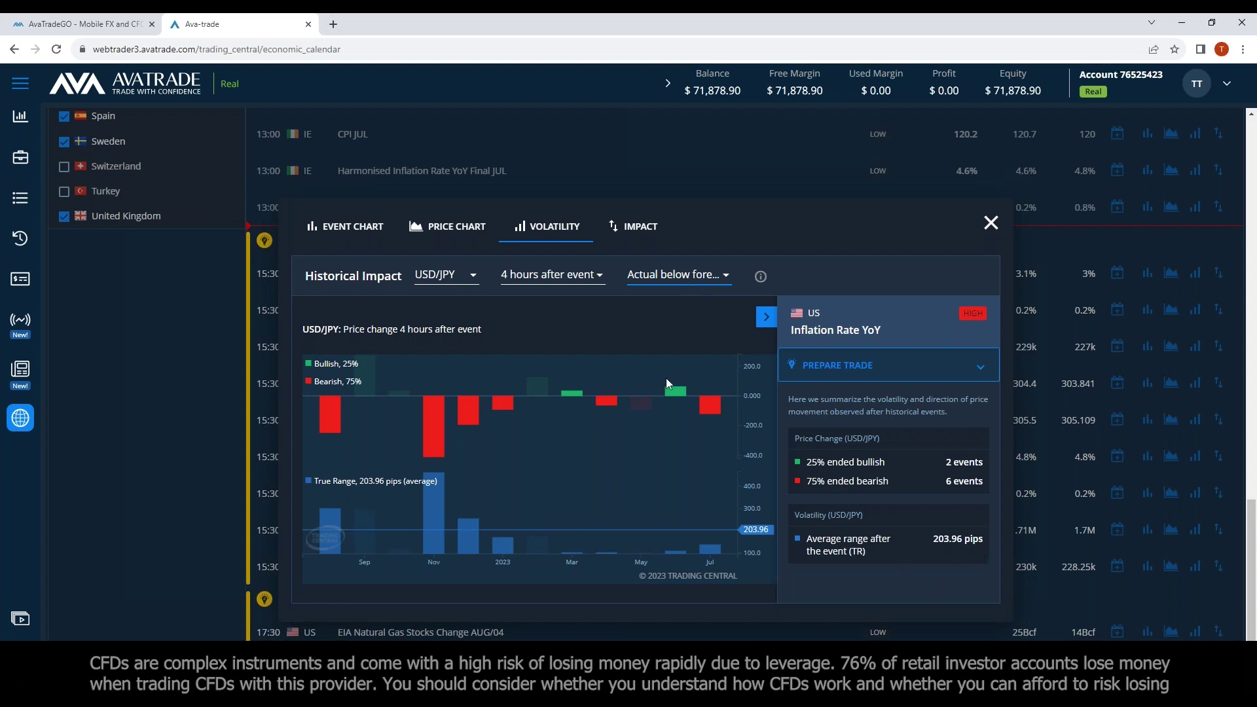
- Examine USD/JPY's reaction 5 minutes after the event for actual below forecast, followed by actual above forecast
{"action": "left_click", "coordinate": [552, 280]}
{"action": "left_click", "coordinate": [564, 401]}
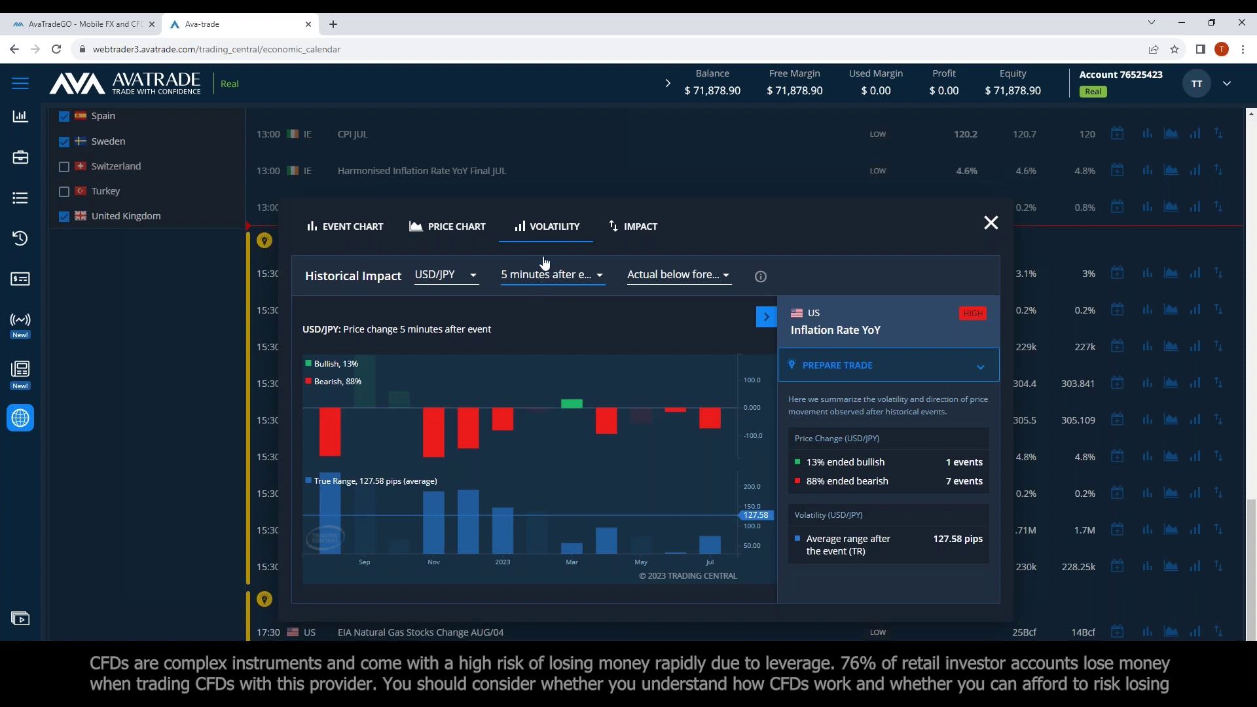
{"action": "left_click", "coordinate": [649, 278]}
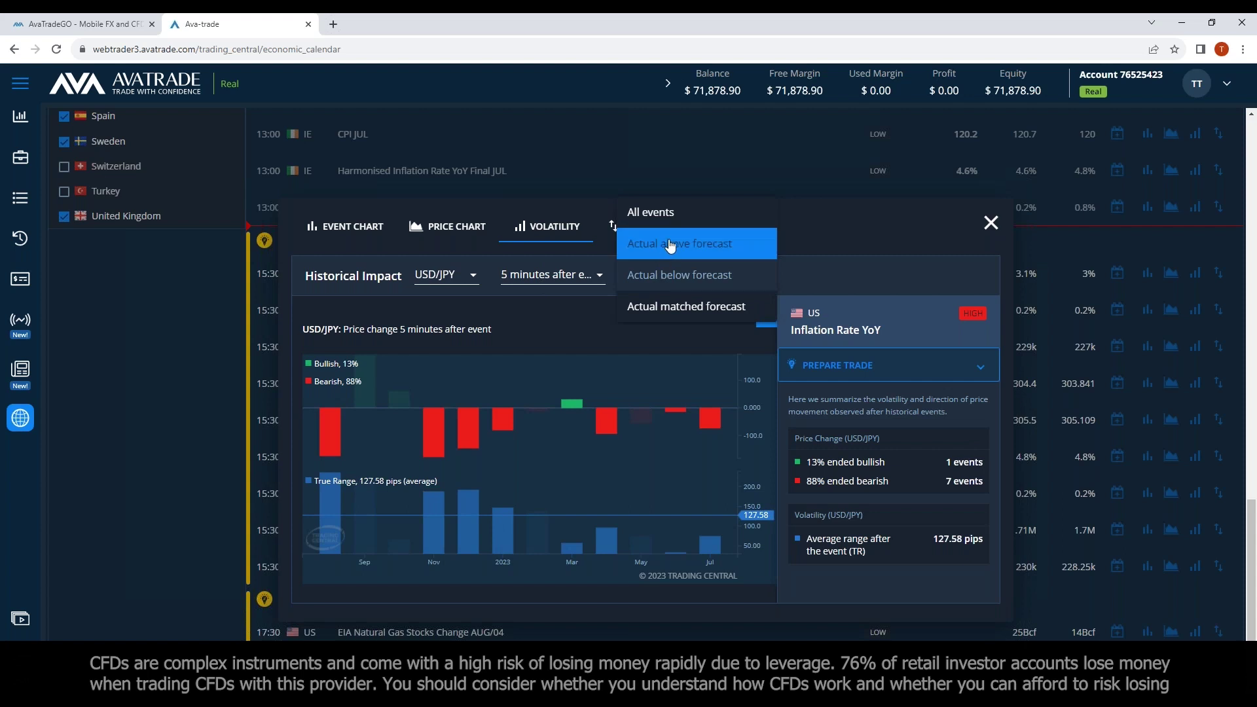
{"action": "left_click", "coordinate": [670, 244]}
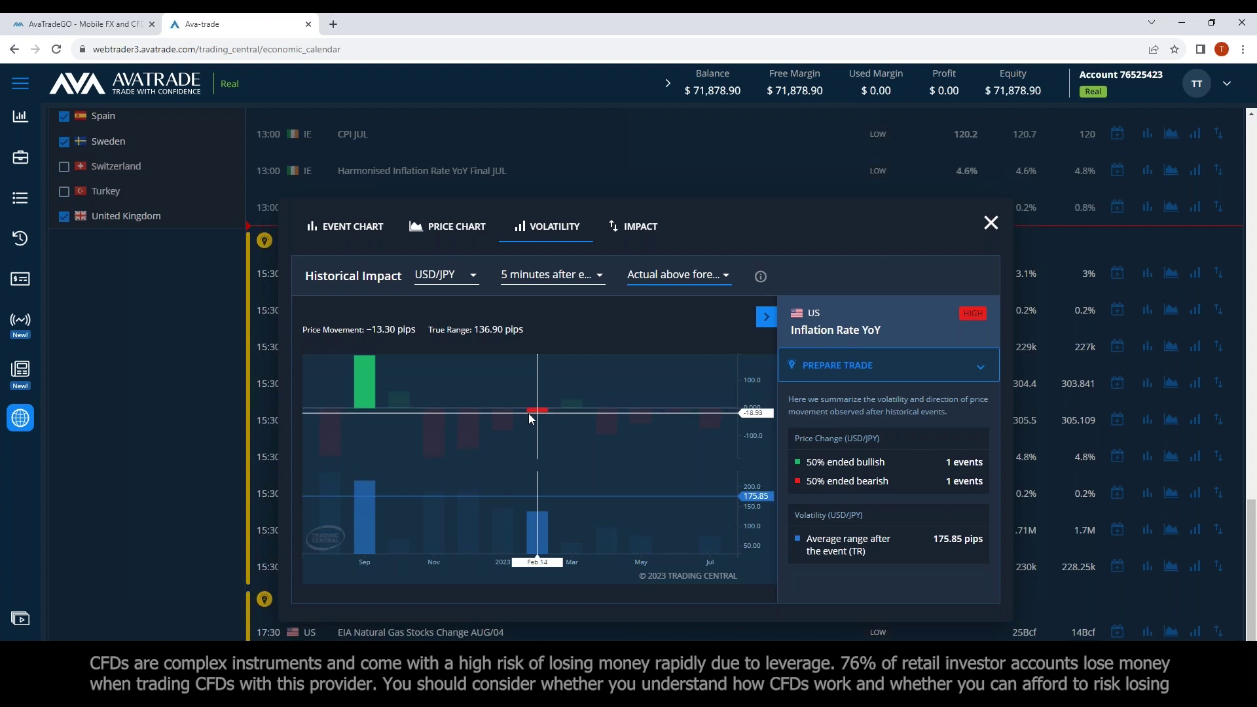
- Return the analysis to 4 hours after event and filter it to releases with actual below forecast
{"action": "left_click", "coordinate": [550, 275]}
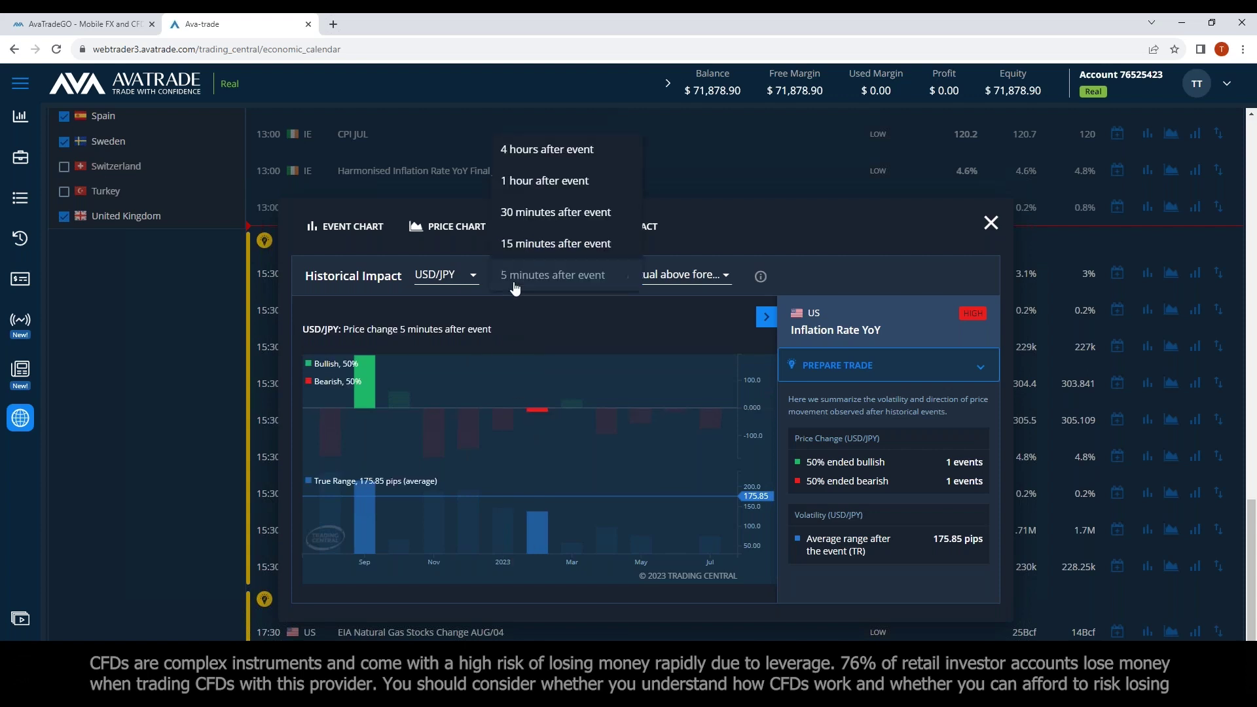
{"action": "left_click", "coordinate": [543, 149]}
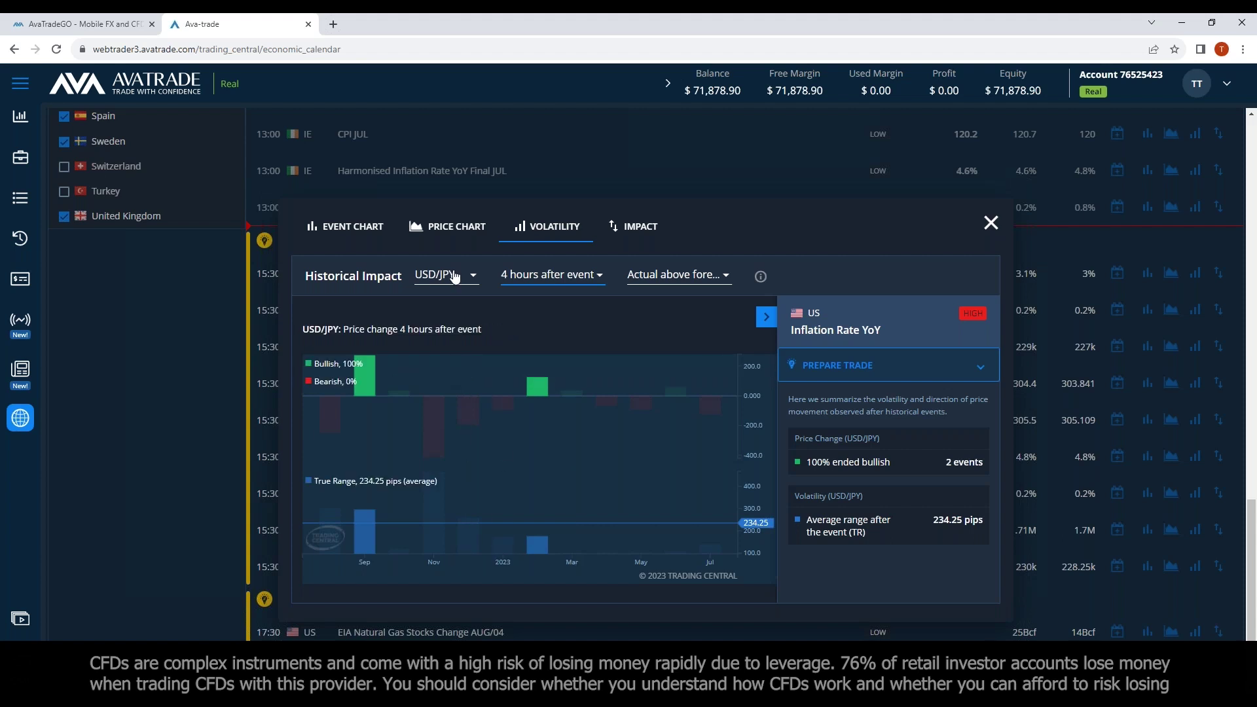
{"action": "left_click", "coordinate": [671, 280]}
{"action": "left_click", "coordinate": [674, 308]}
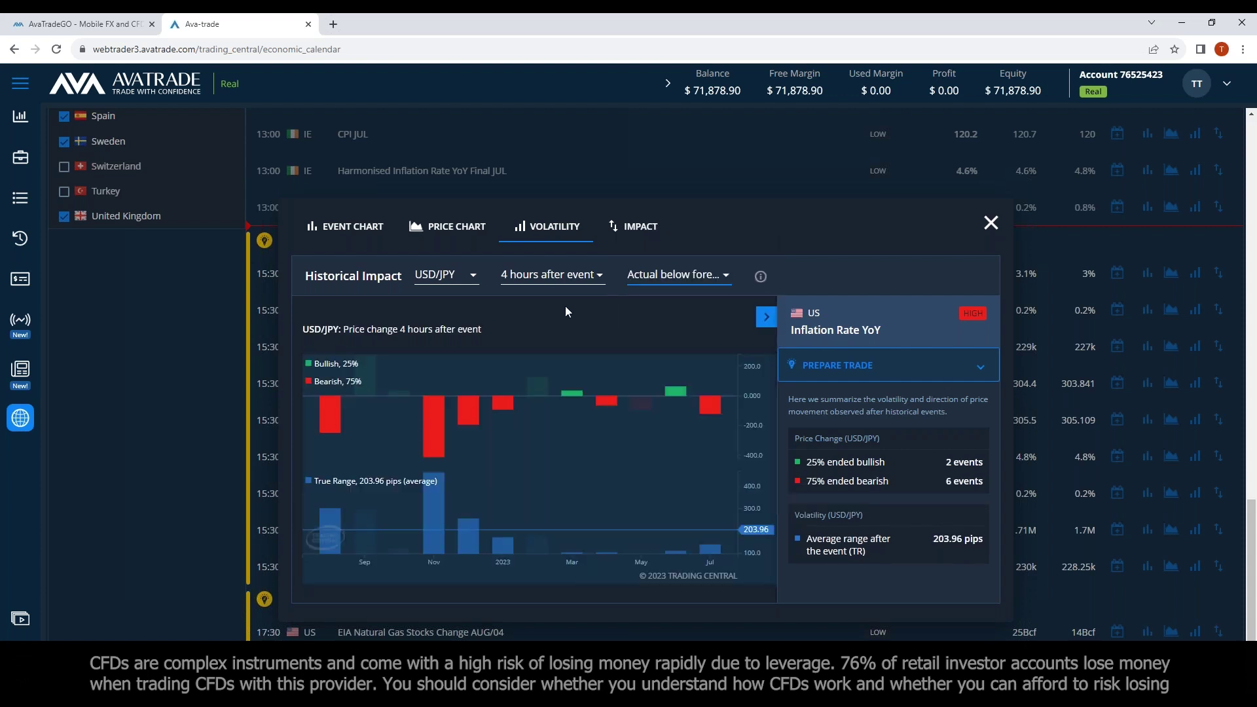
- Compare the below-forecast USD/JPY moves at 5 minutes after event with those at 4 hours, leaving 4 hours selected
{"action": "left_click", "coordinate": [552, 279]}
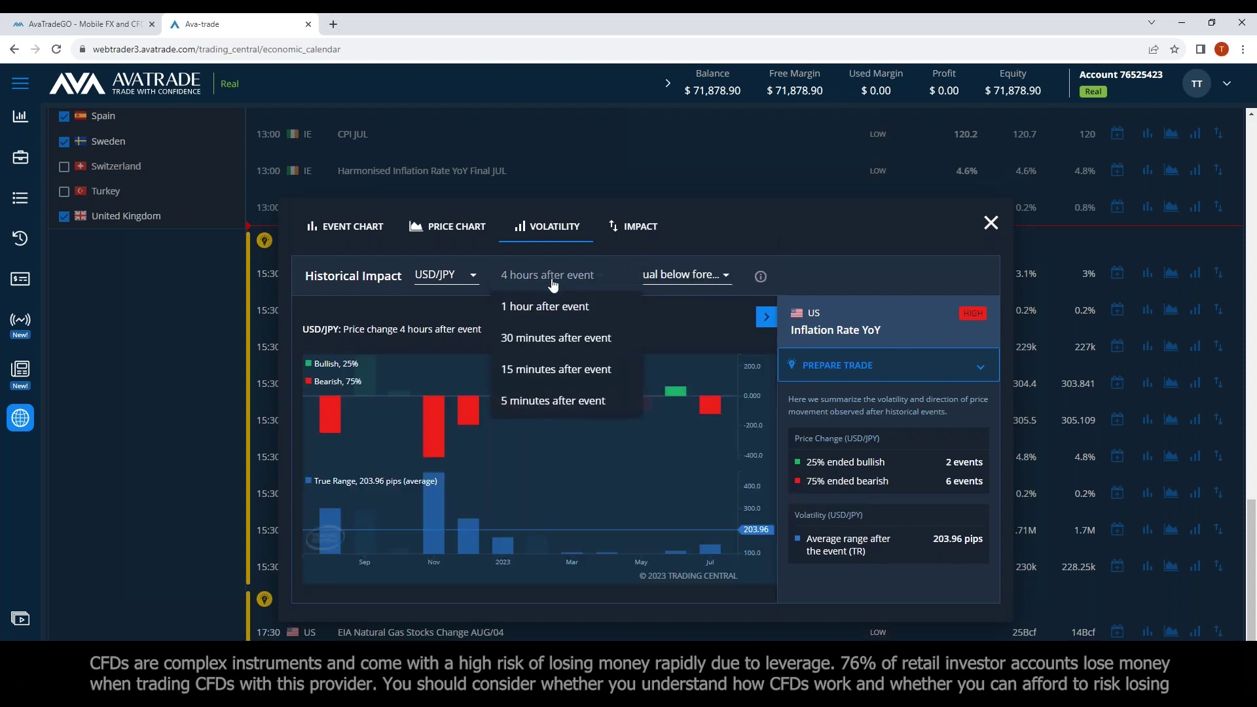
{"action": "left_click", "coordinate": [552, 401]}
{"action": "mouse_move", "coordinate": [570, 409]}
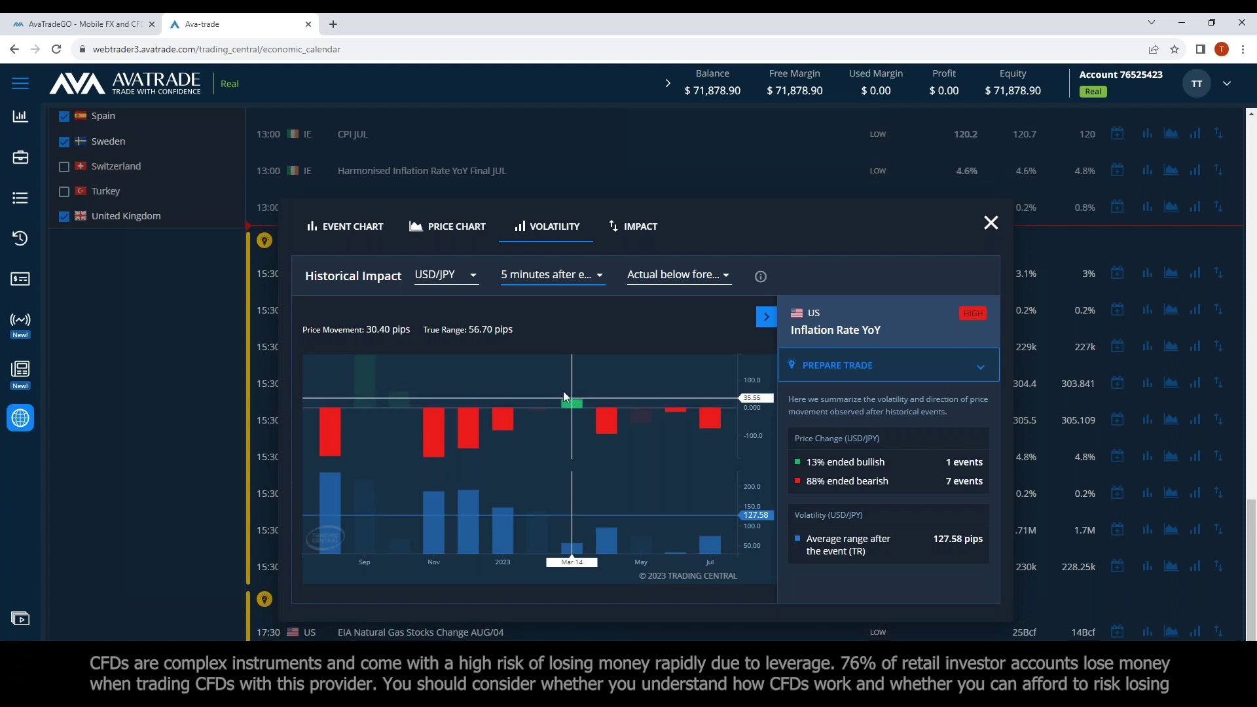
{"action": "left_click", "coordinate": [541, 275]}
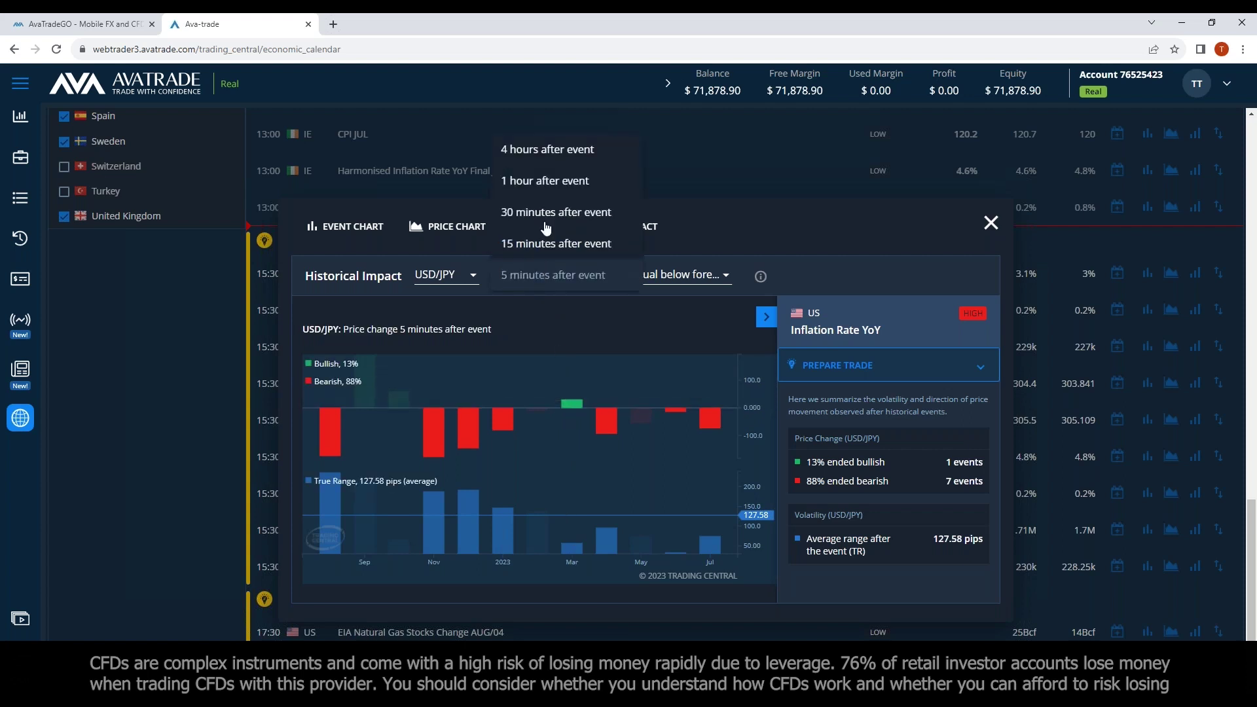
{"action": "left_click", "coordinate": [537, 152]}
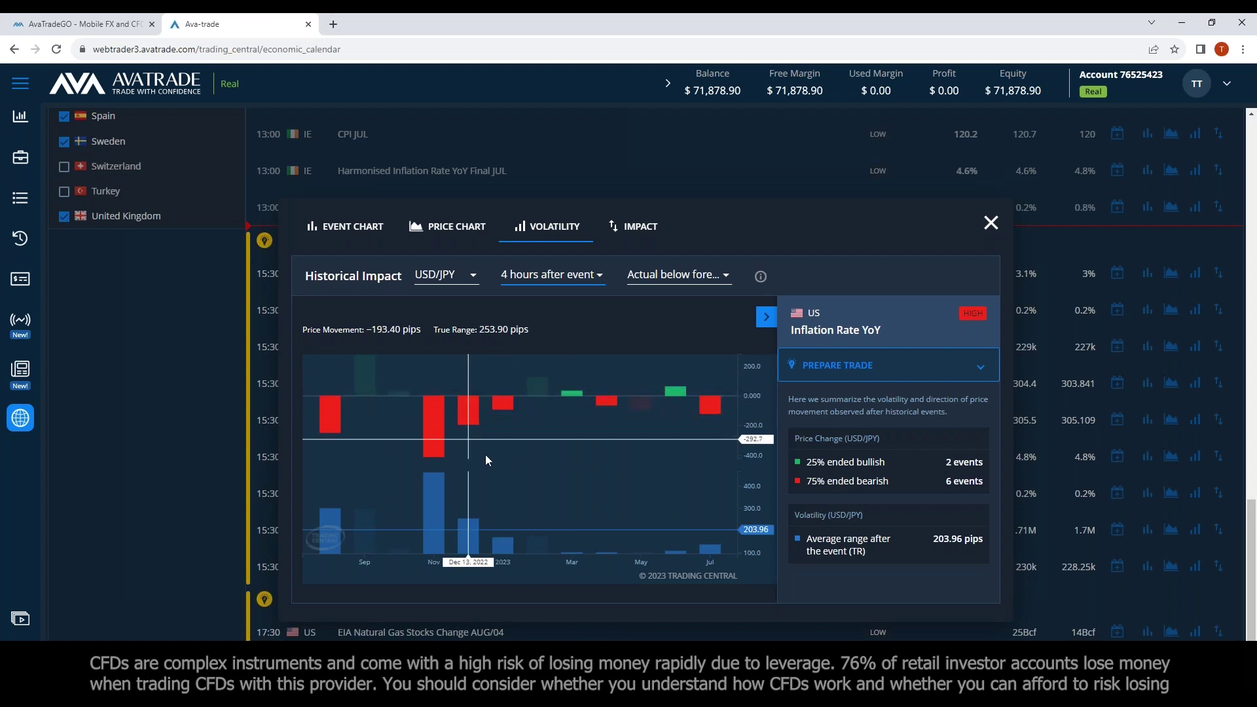
{"action": "left_click", "coordinate": [556, 280]}
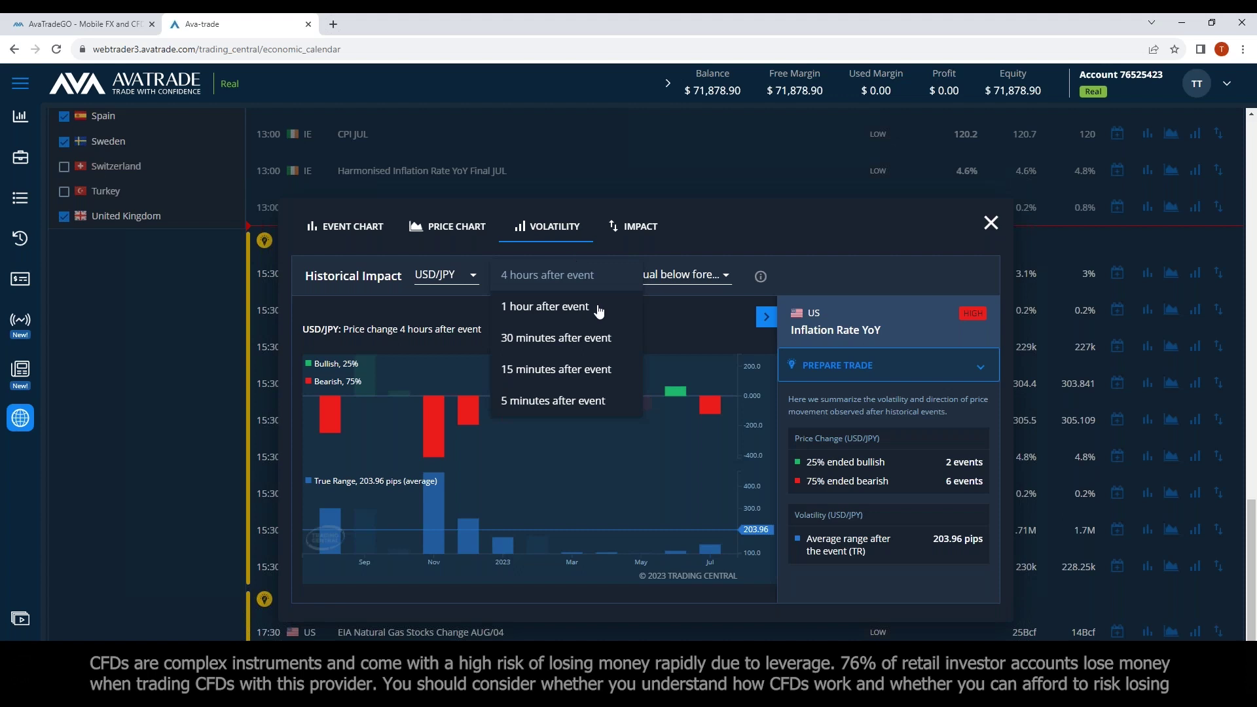
{"action": "left_click", "coordinate": [584, 279]}
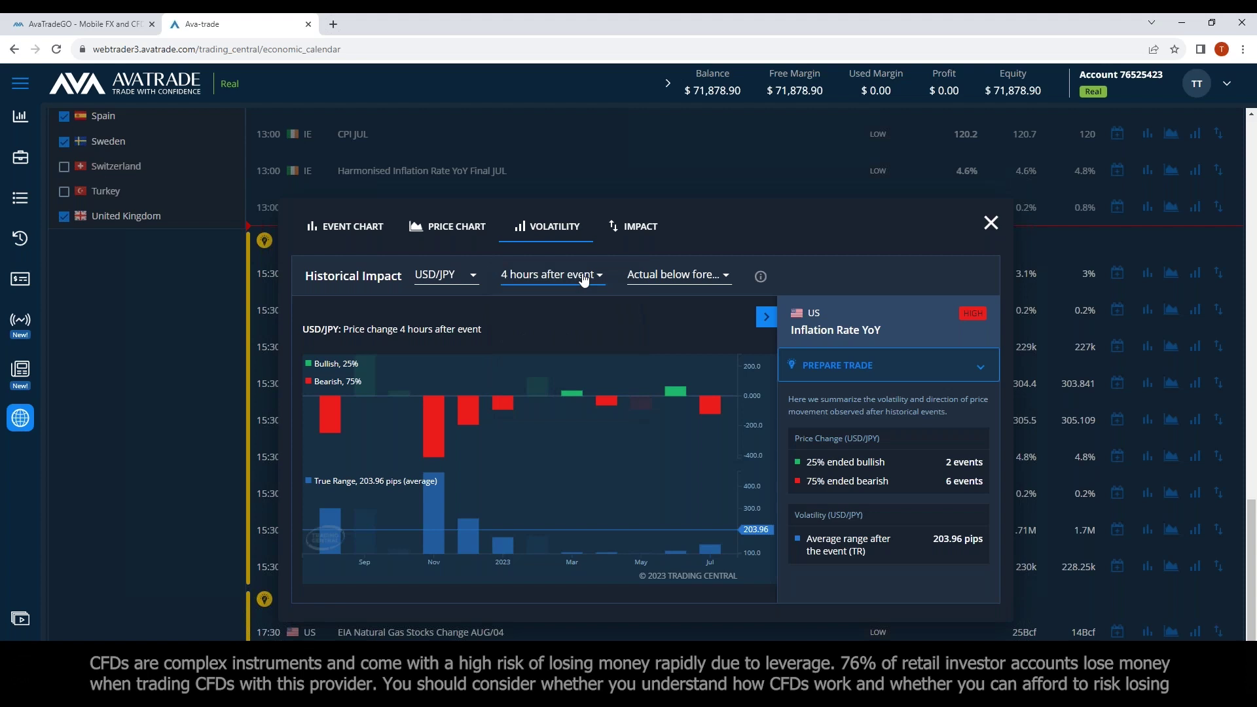
- Close the inflation release's volatility analysis and return to the trading view
{"action": "left_click", "coordinate": [990, 223]}
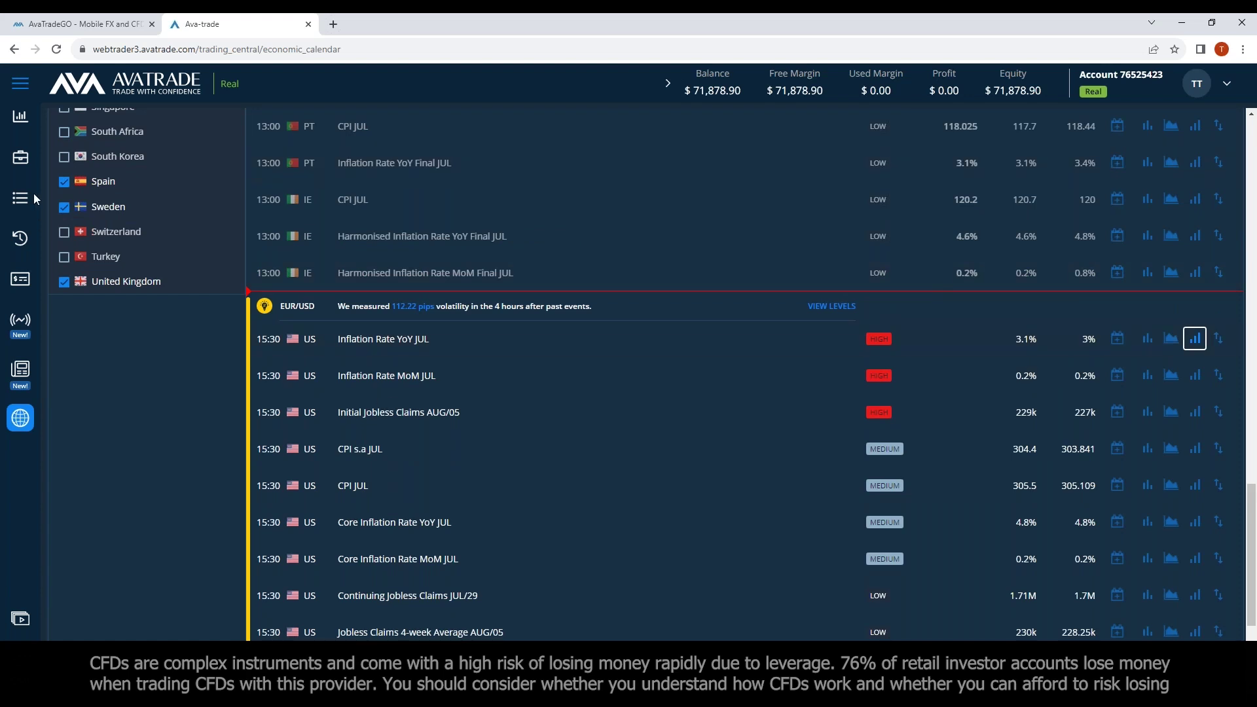
{"action": "left_click", "coordinate": [20, 118]}
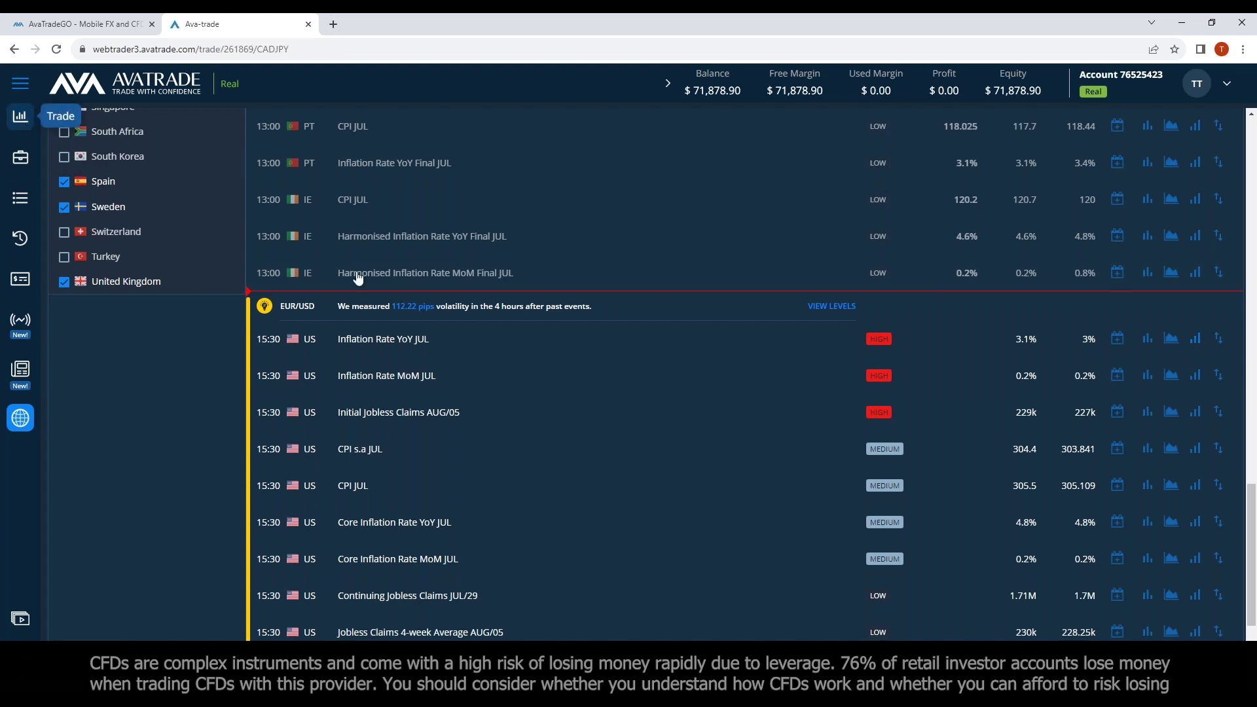